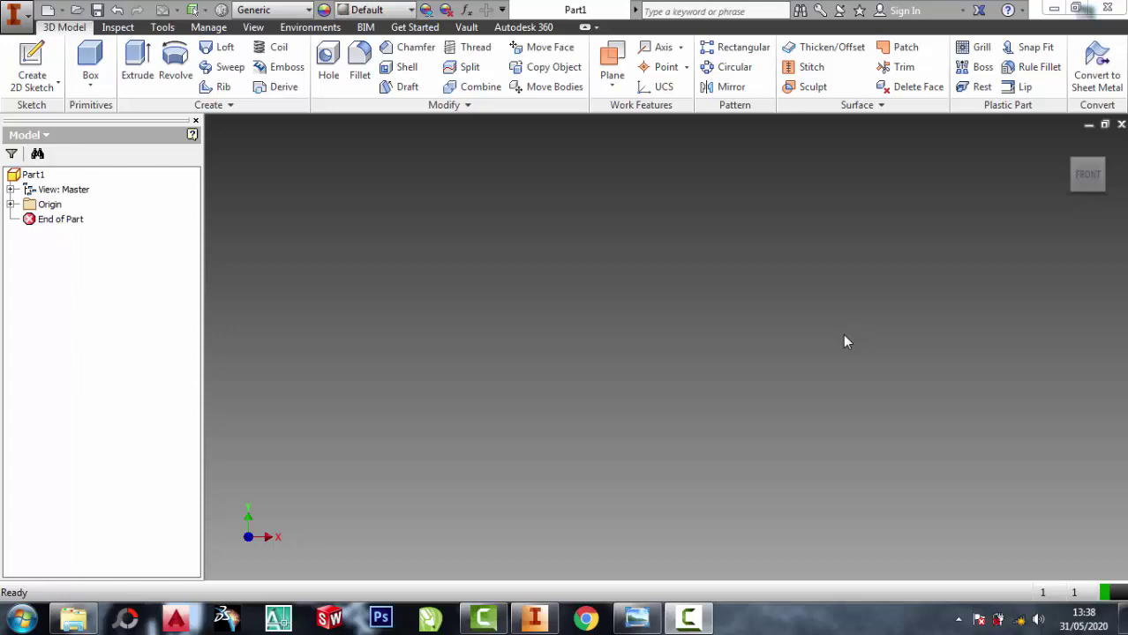
Consult the Prop3DCAD-14 reference drawing and start a 2D sketch on the horizontal XZ origin plane.
left_click(637, 619)
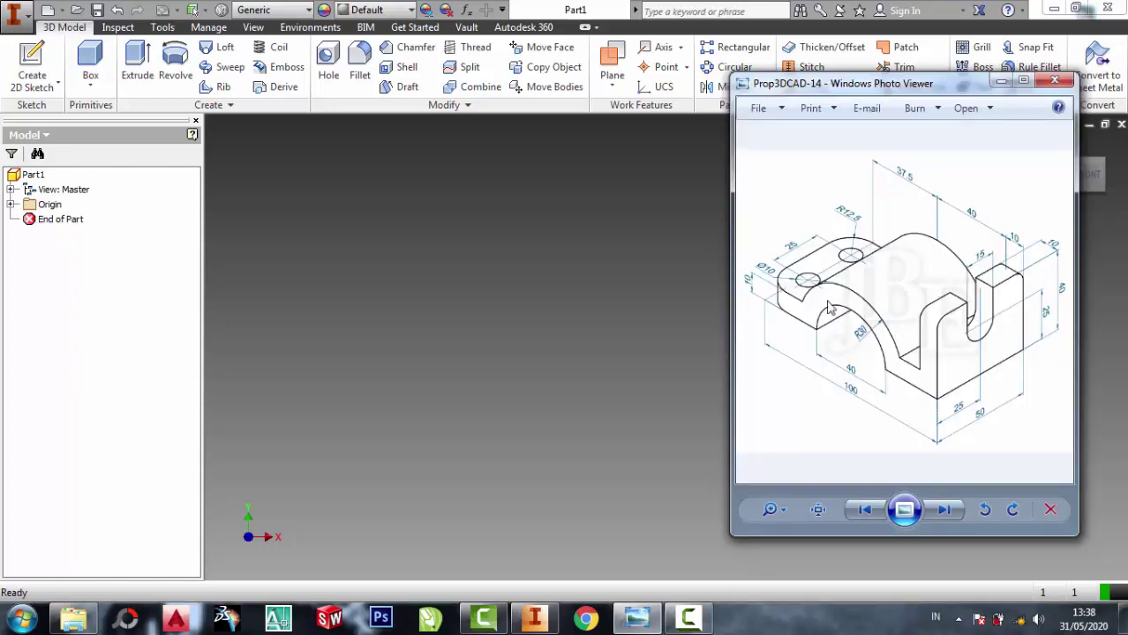
scroll(968, 306, "up", 2)
scroll(965, 302, "down", 2)
scroll(891, 296, "up", 2)
left_click(627, 214)
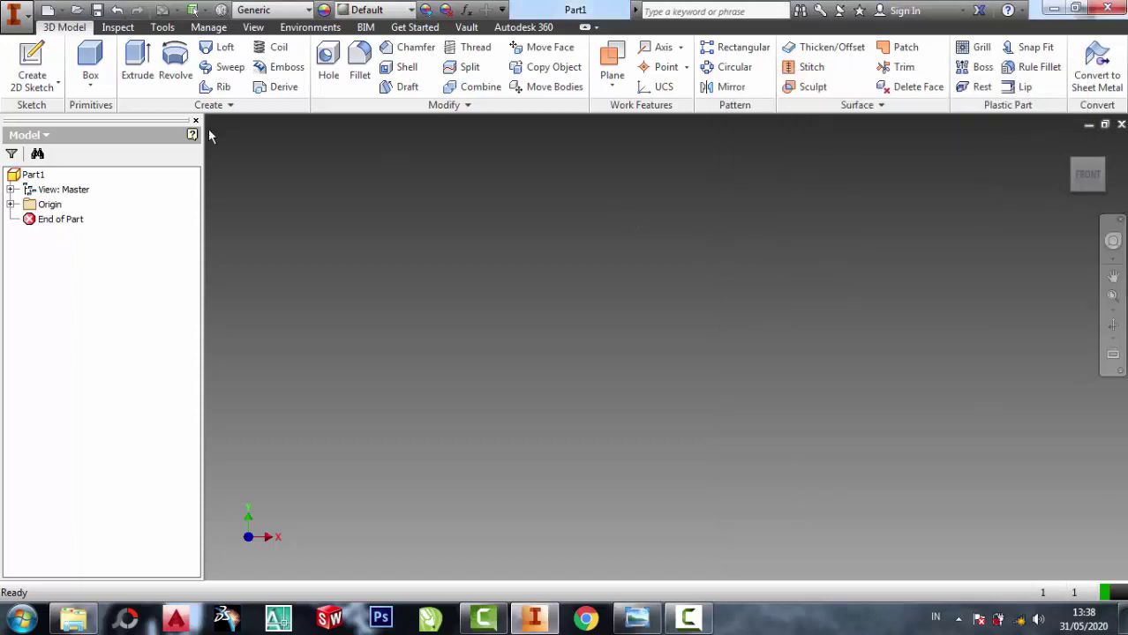
left_click(32, 84)
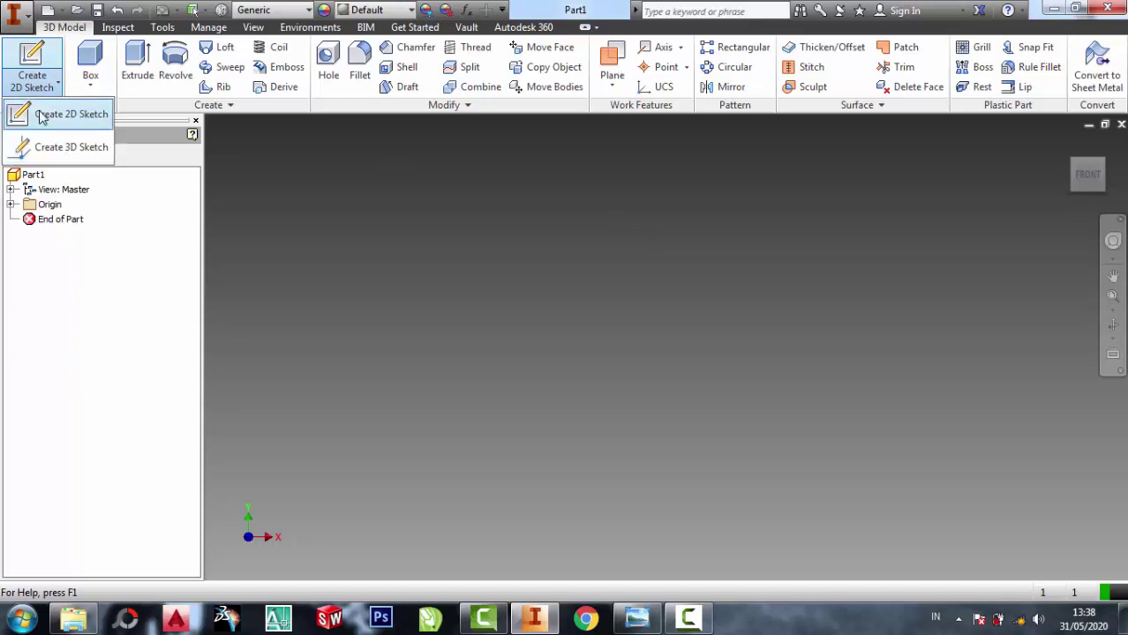
left_click(42, 112)
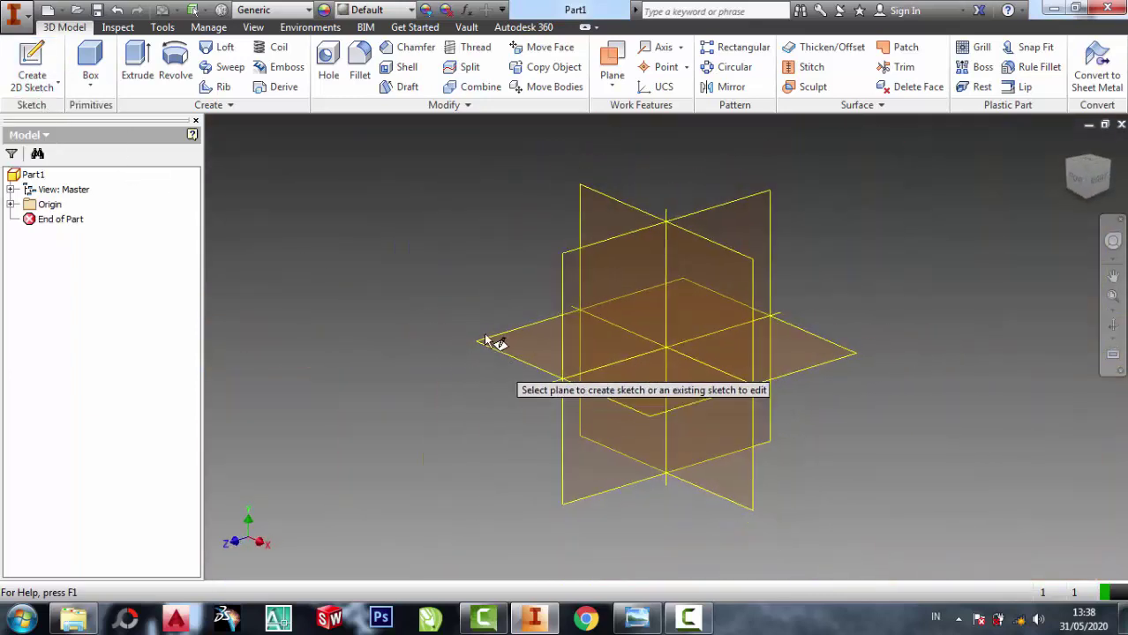
left_click(480, 348)
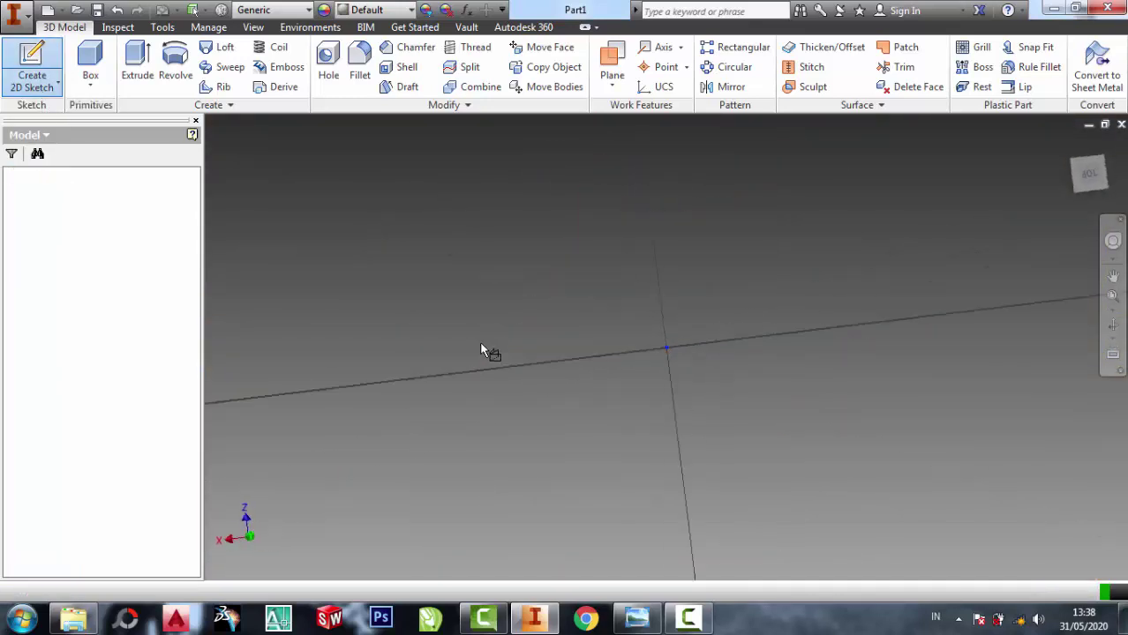
Examine the arch and base dimensions in the Prop3DCAD-14 reference drawing in Windows Photo Viewer.
left_click(637, 620)
scroll(821, 357, "down", 2)
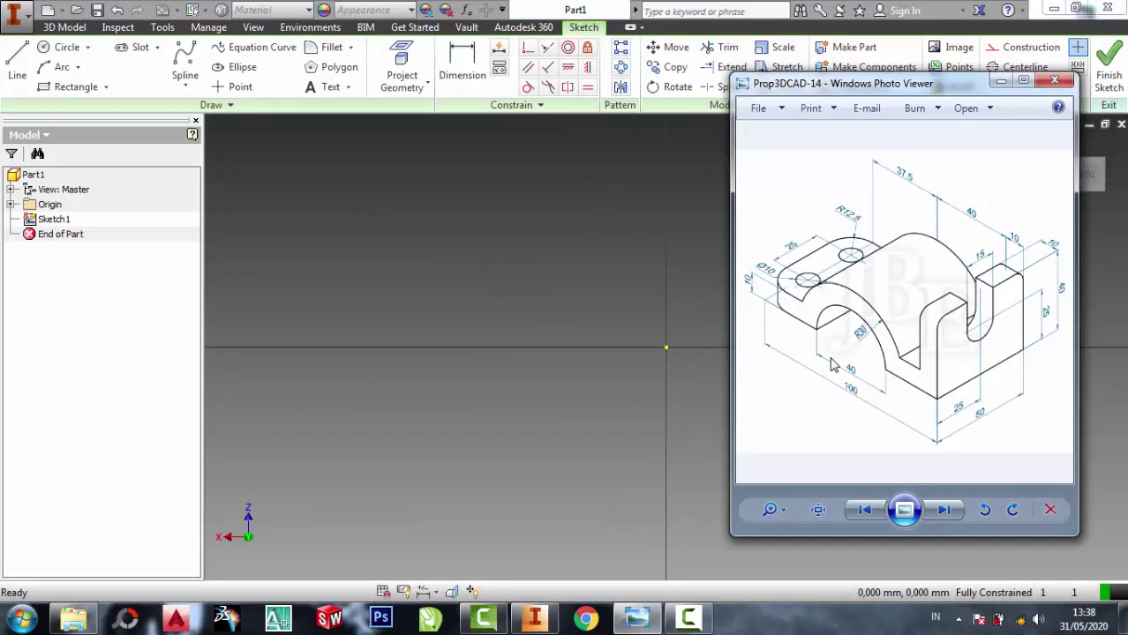
scroll(873, 332, "up", 1)
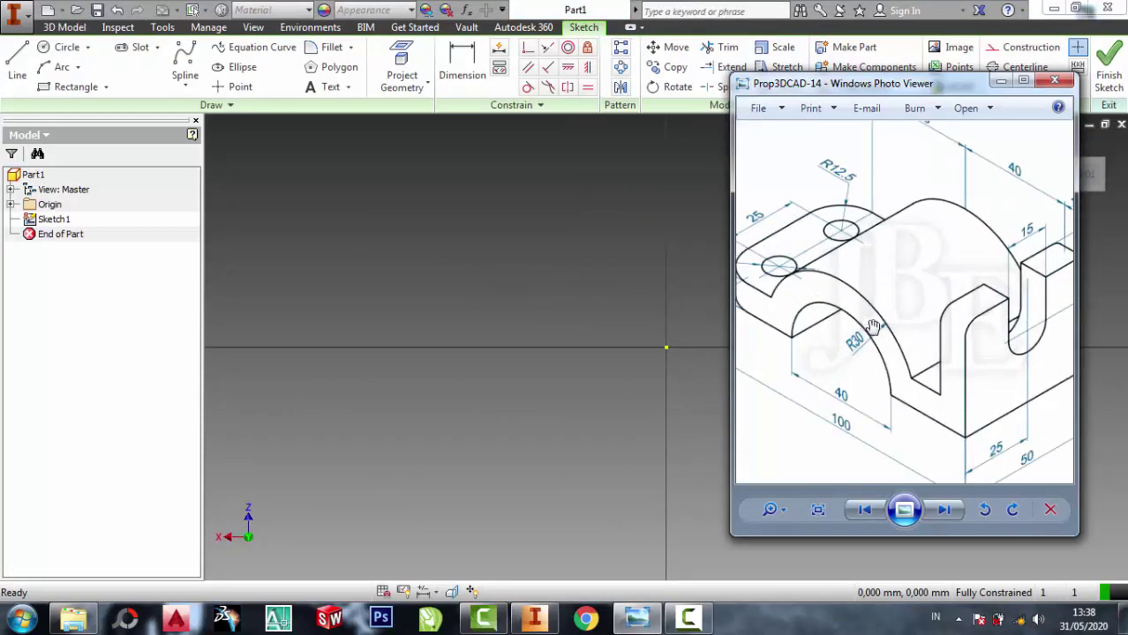
scroll(873, 326, "down", 1)
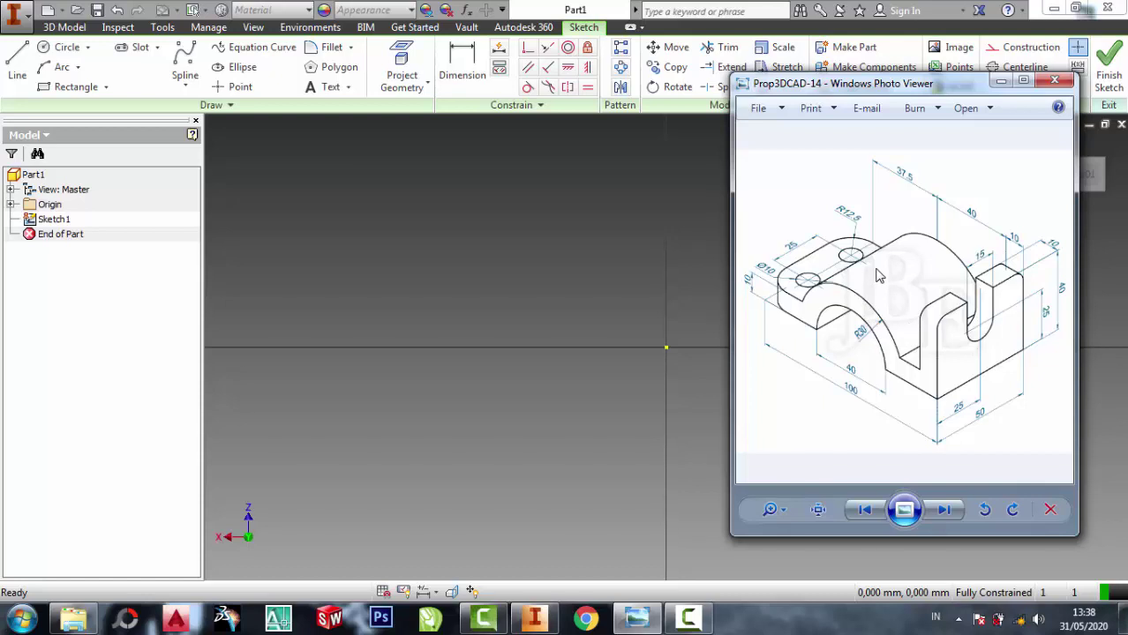
scroll(807, 310, "up", 1)
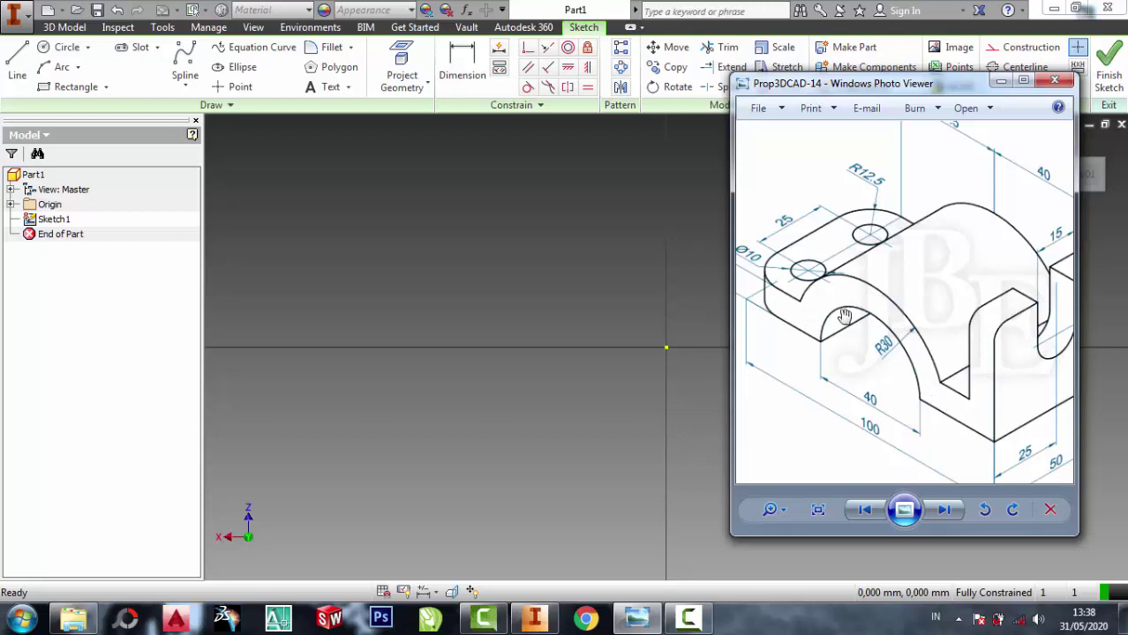
scroll(864, 297, "down", 1)
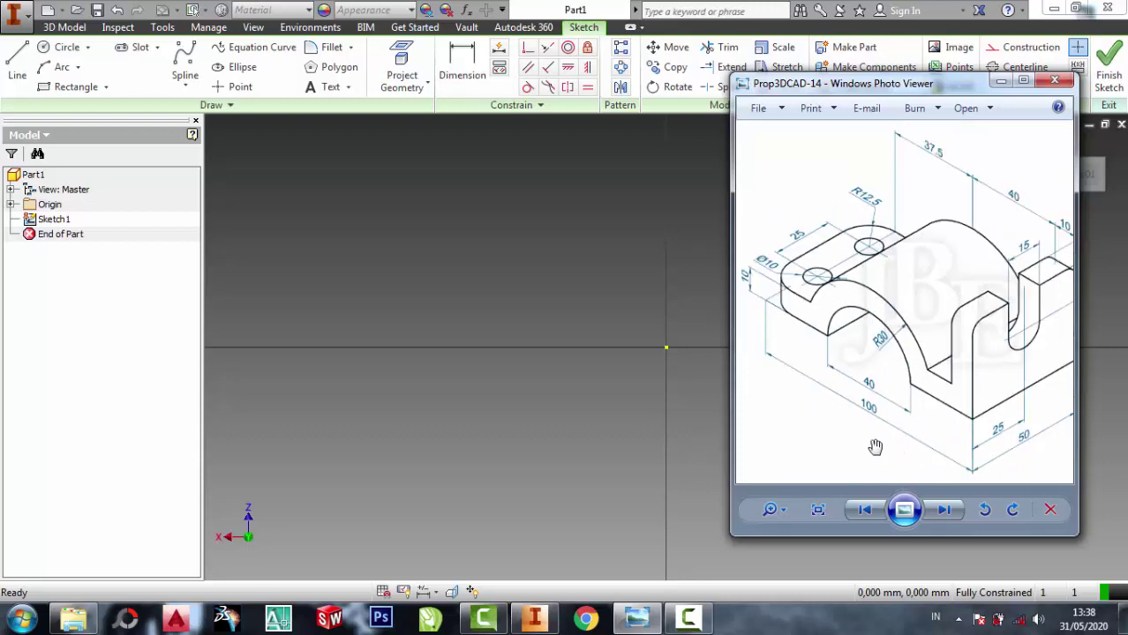
scroll(875, 447, "up", 1)
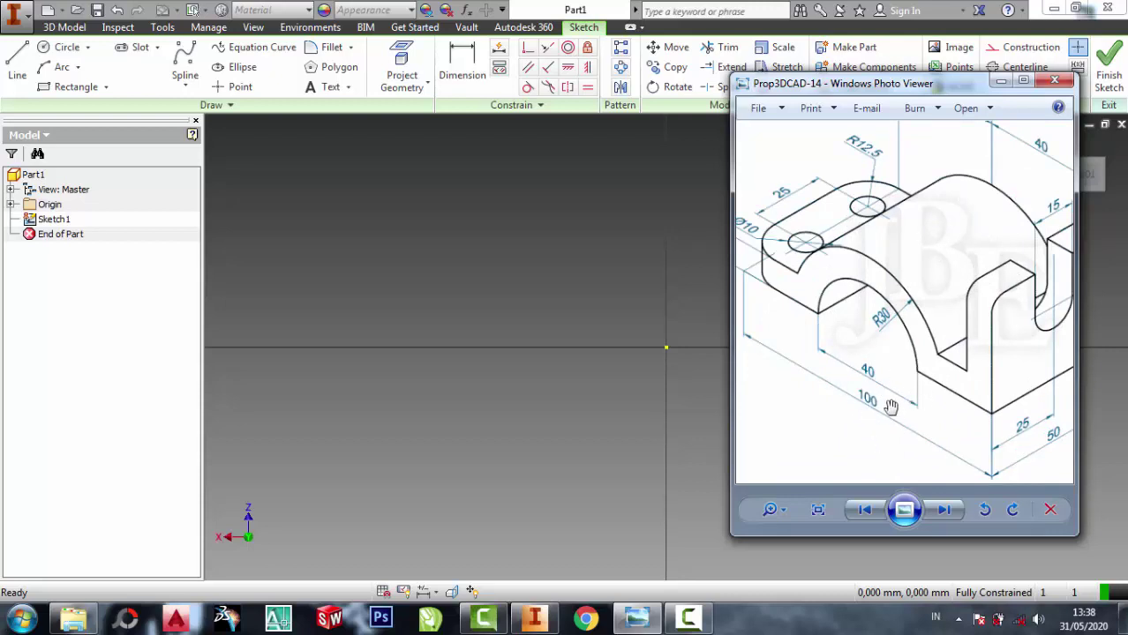
scroll(863, 394, "up", 1)
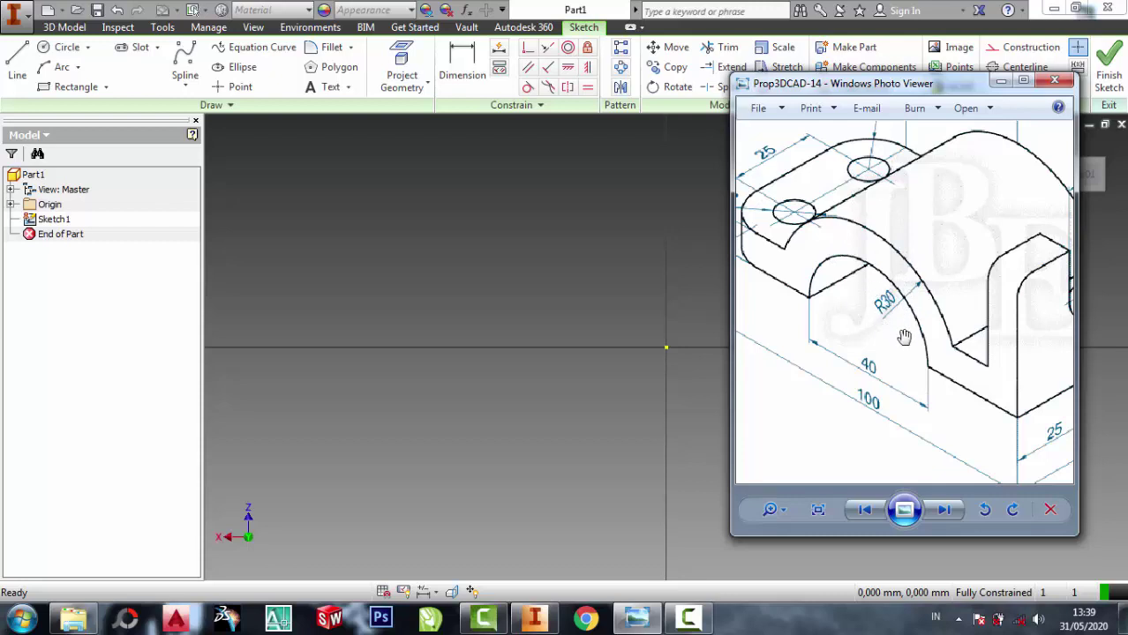
left_click(561, 238)
Sketch a circle centred on the origin and dimension its diameter to 40 mm.
left_click(67, 47)
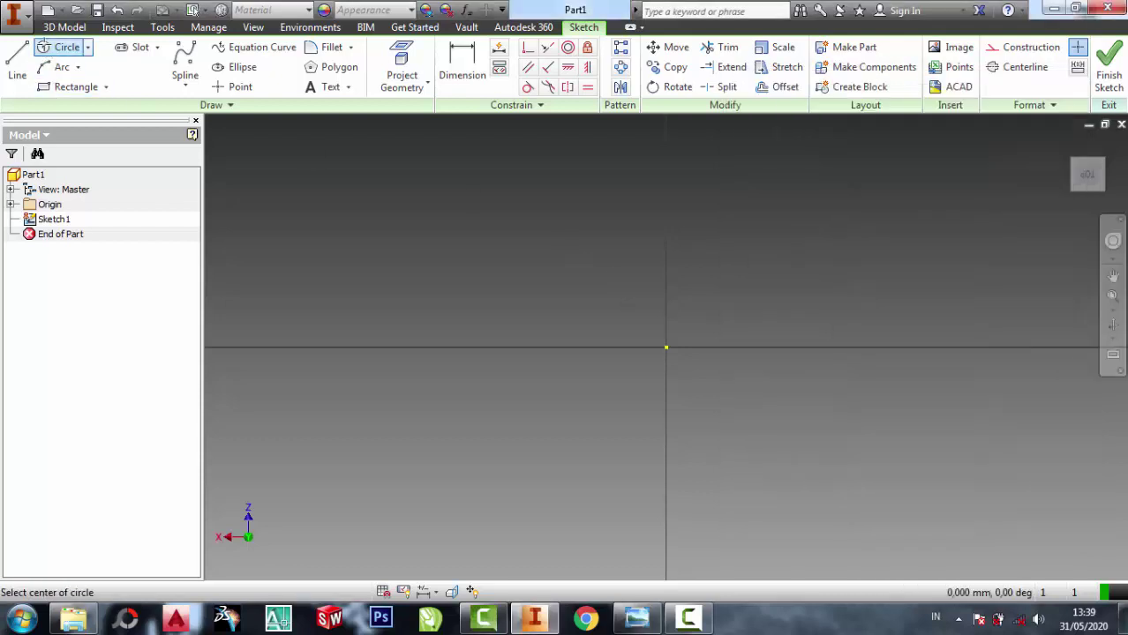
left_click(666, 346)
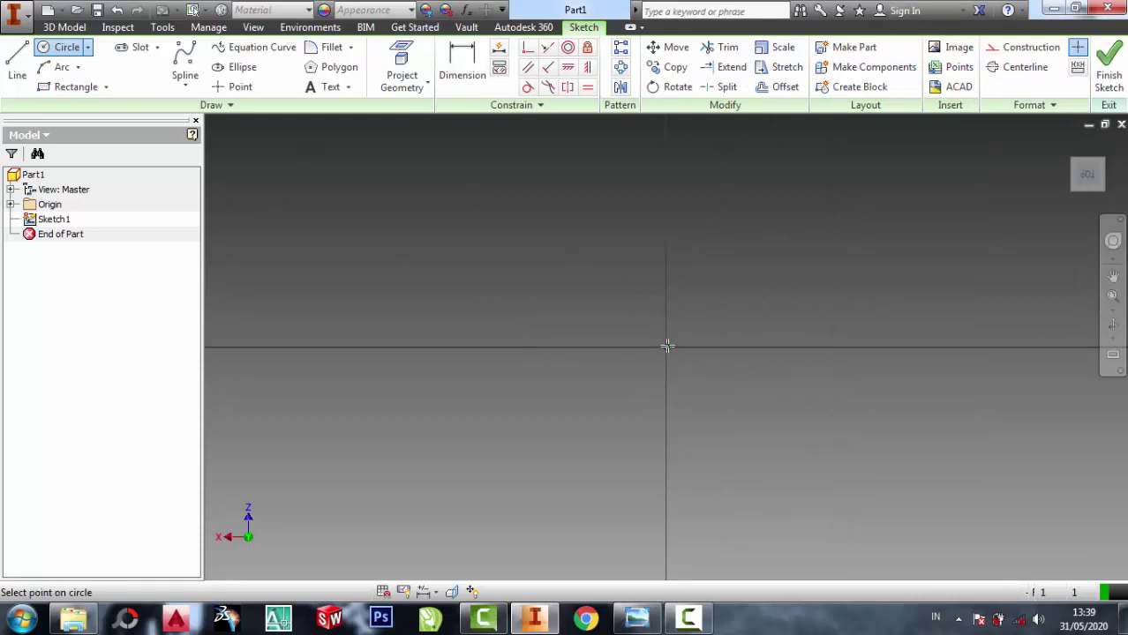
left_click(666, 266)
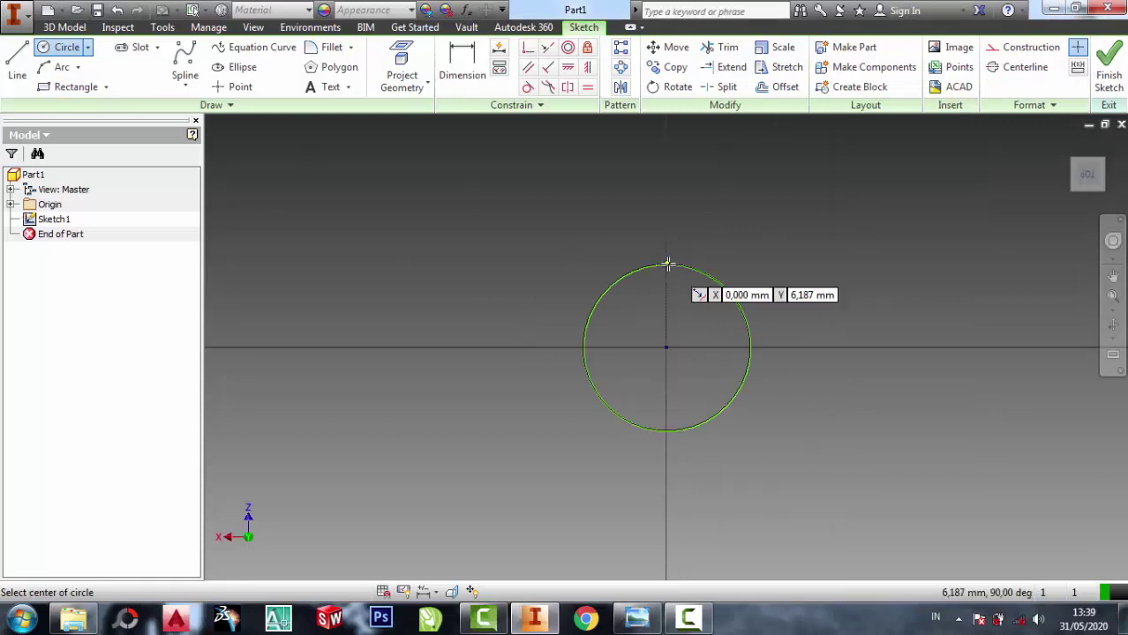
left_click(462, 70)
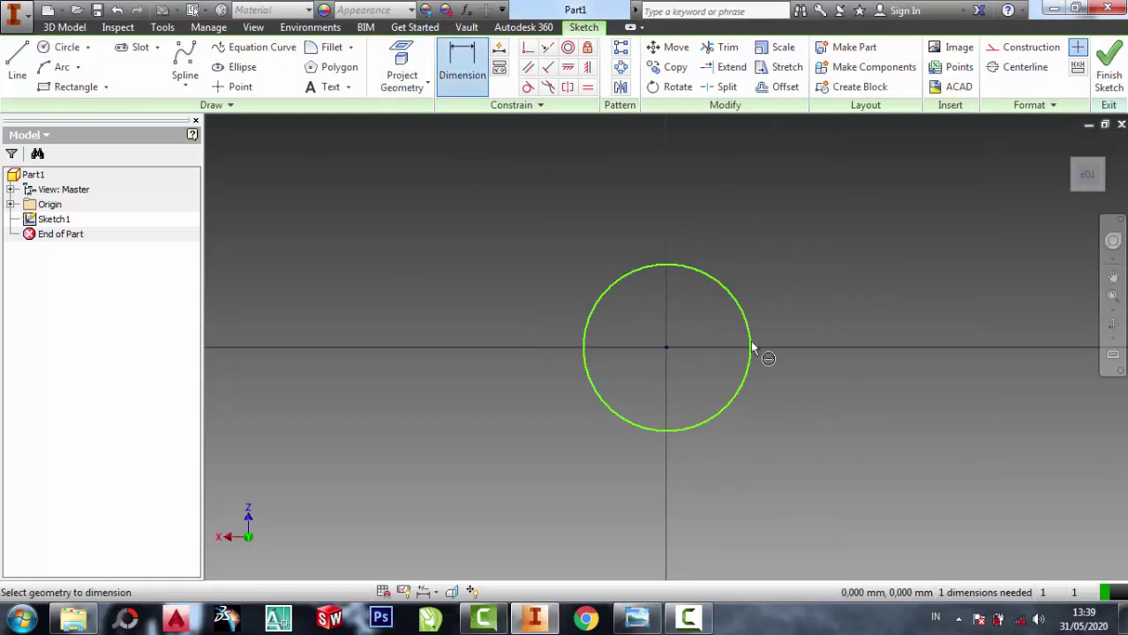
left_click(751, 317)
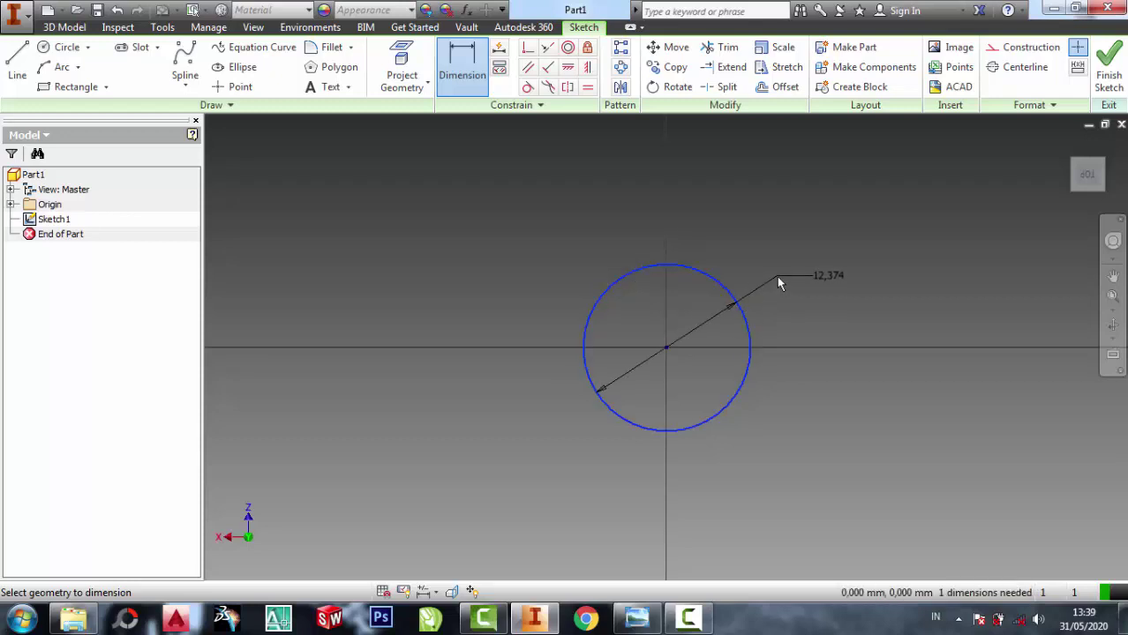
left_click(777, 277)
type("4")
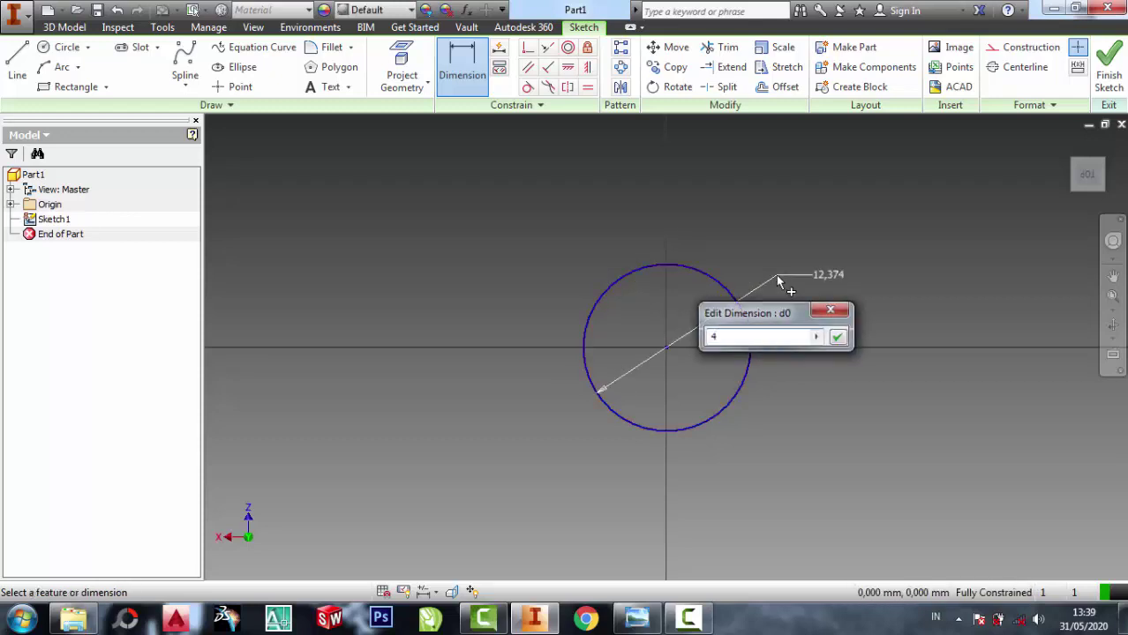
type("0")
key("Return")
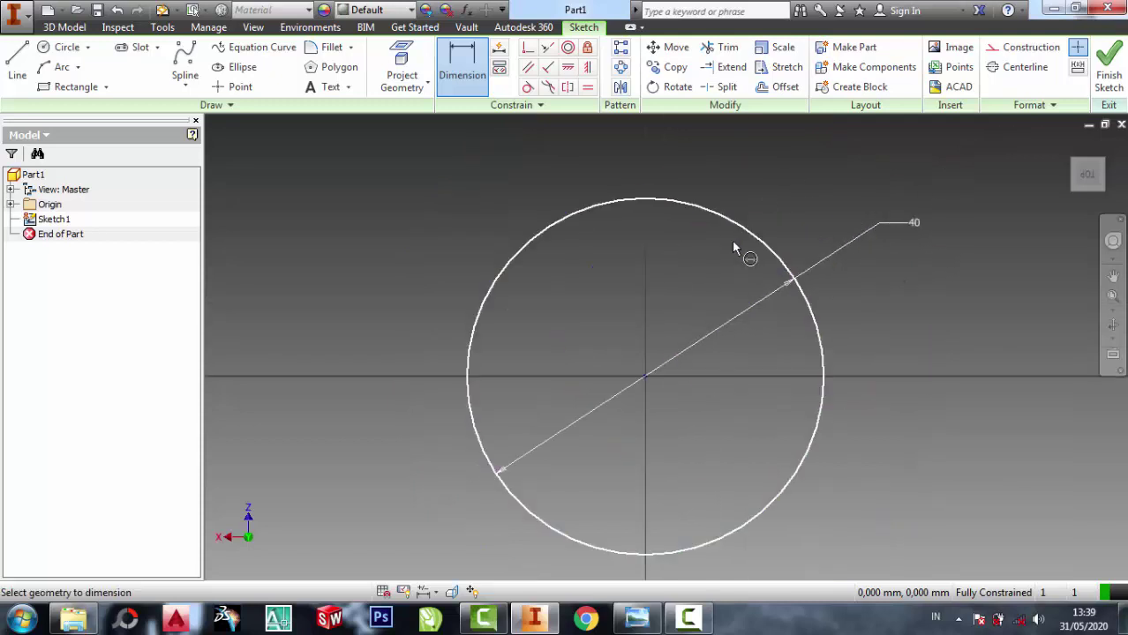
Sketch a second, larger circle concentric with the first and dimension its diameter to 60 mm, checking the arch radius in the reference drawing.
left_click(67, 47)
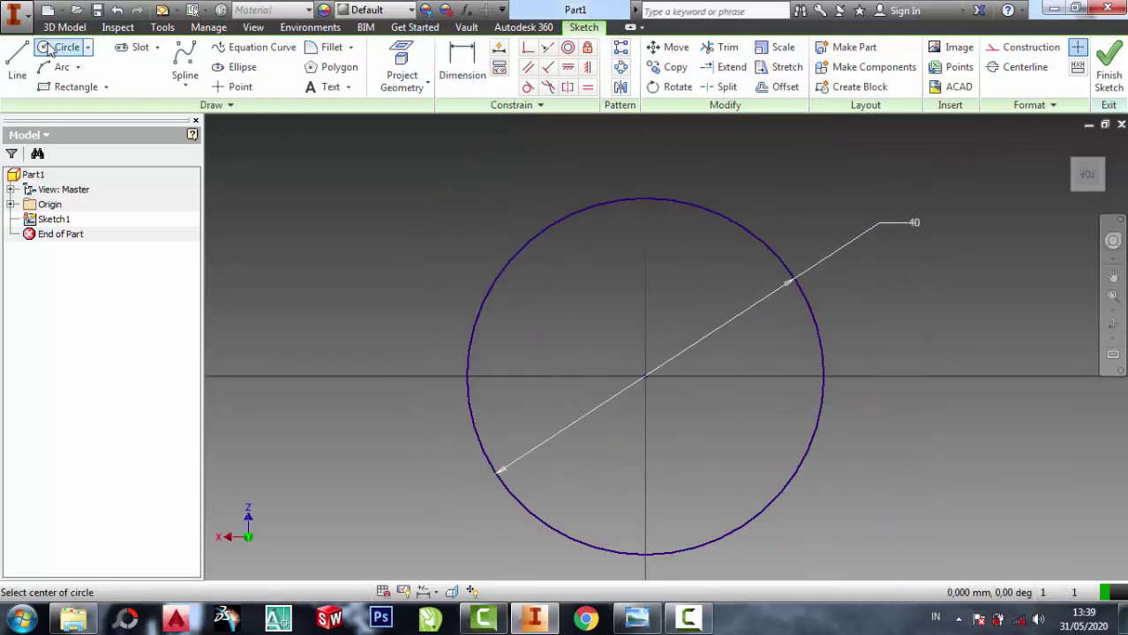
left_click(644, 377)
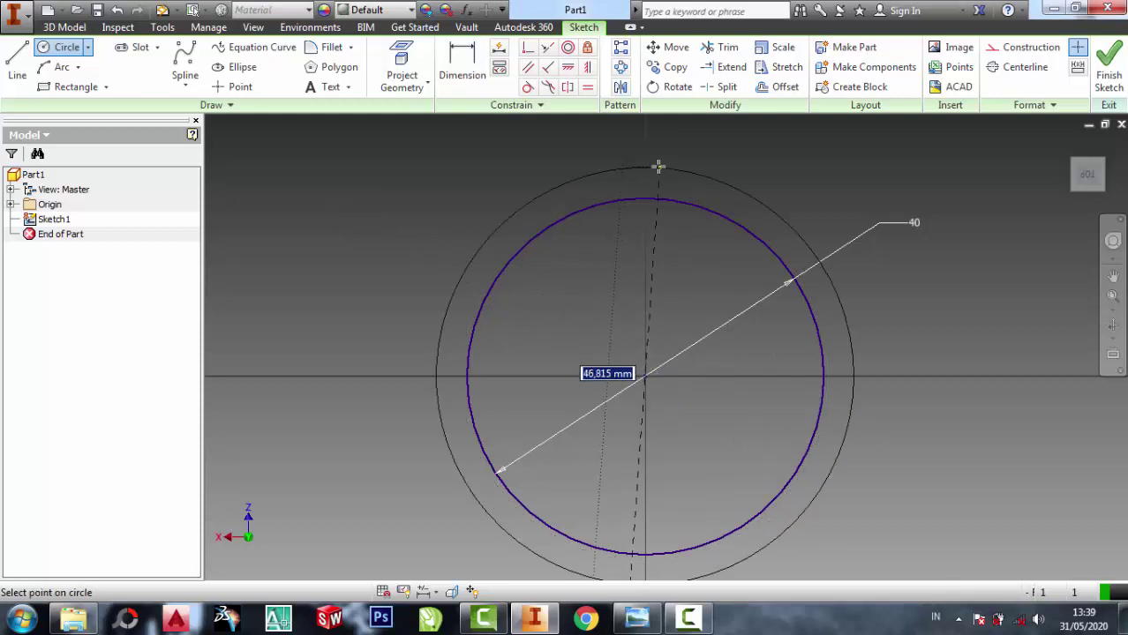
left_click(452, 78)
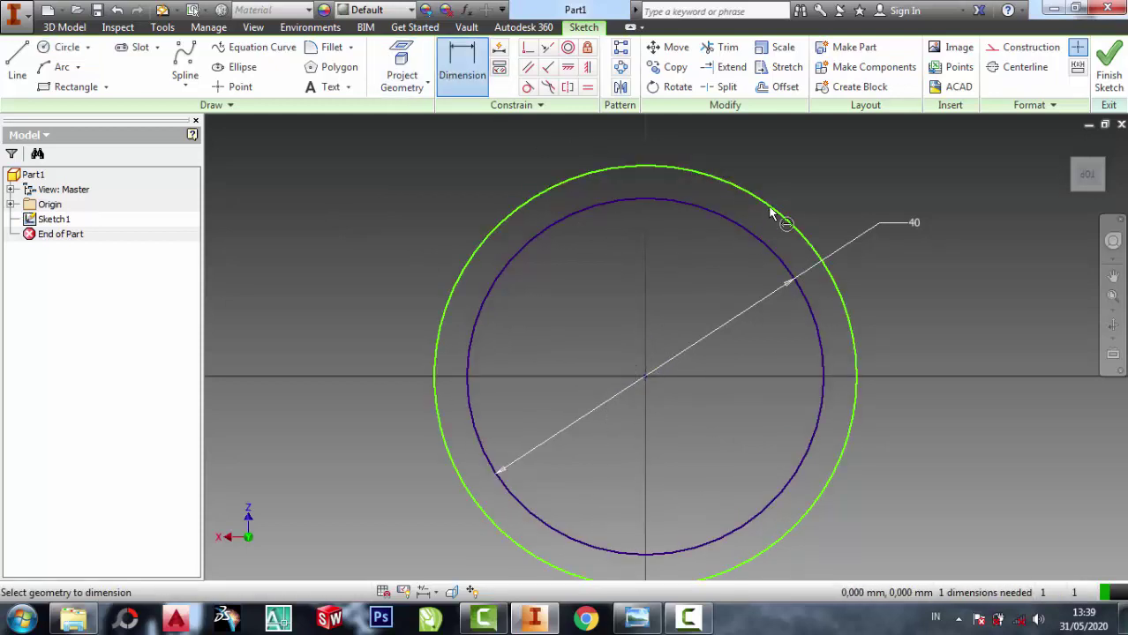
left_click(639, 617)
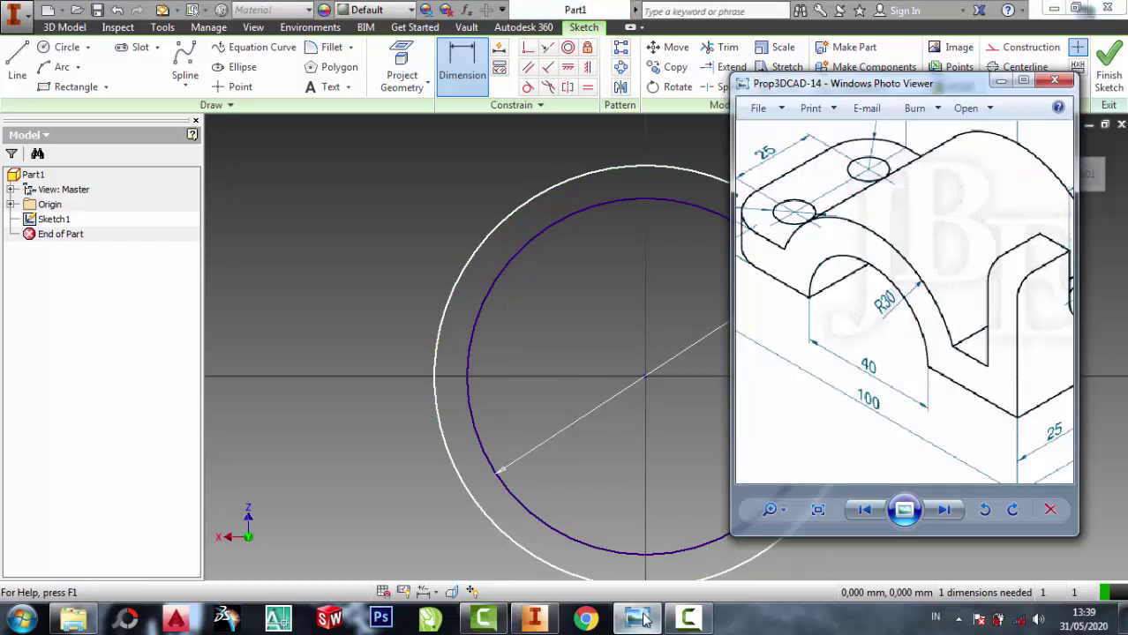
left_click(997, 82)
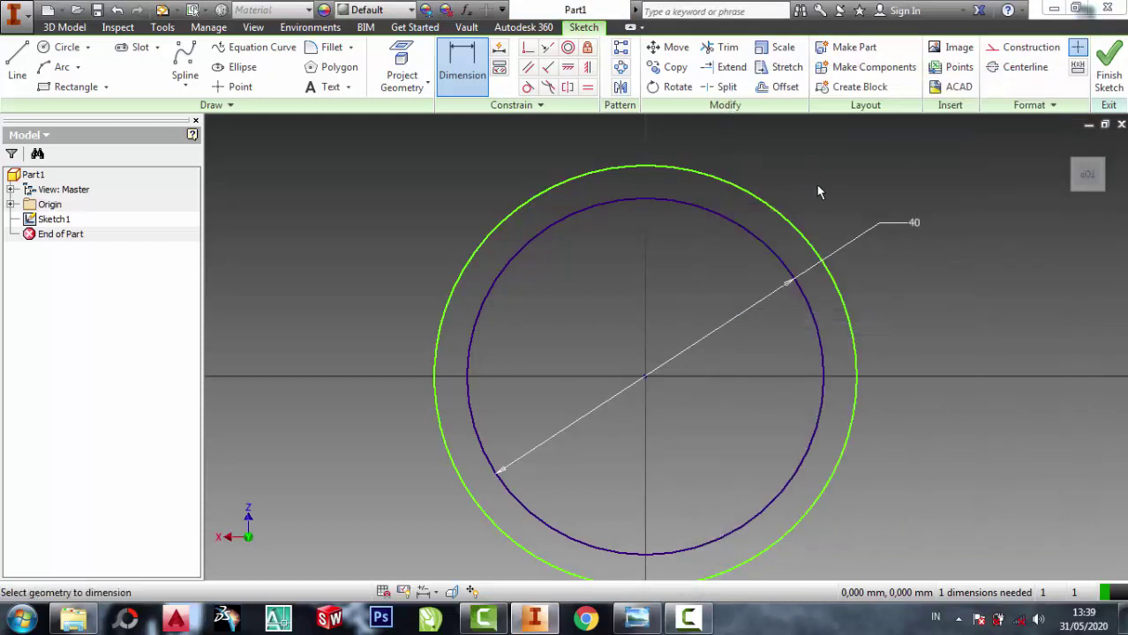
left_click(783, 220)
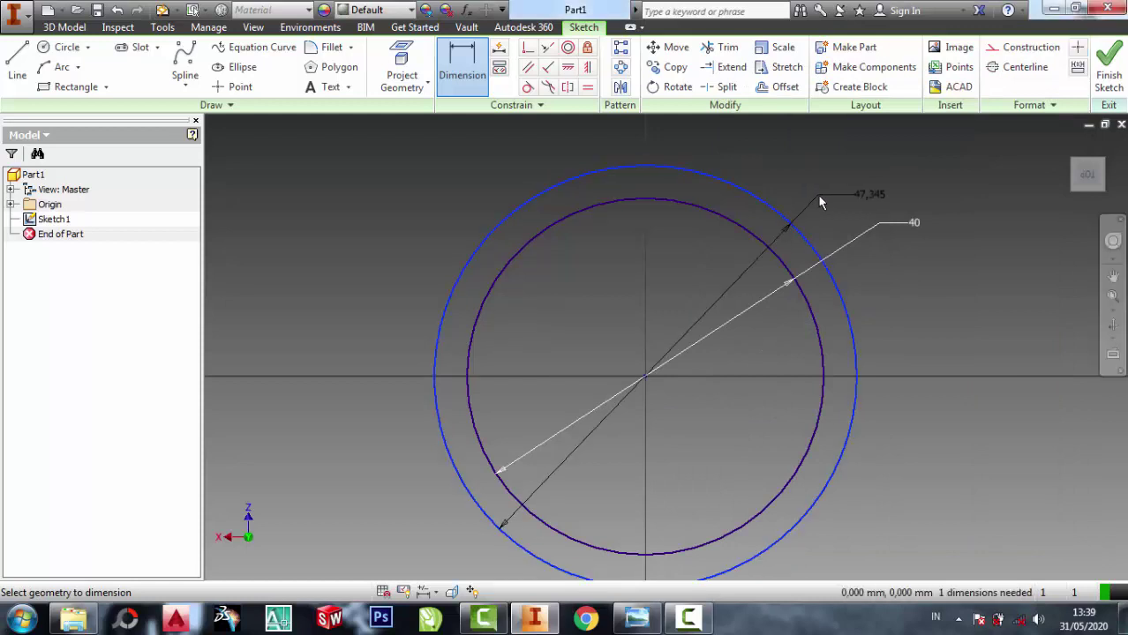
left_click(820, 196)
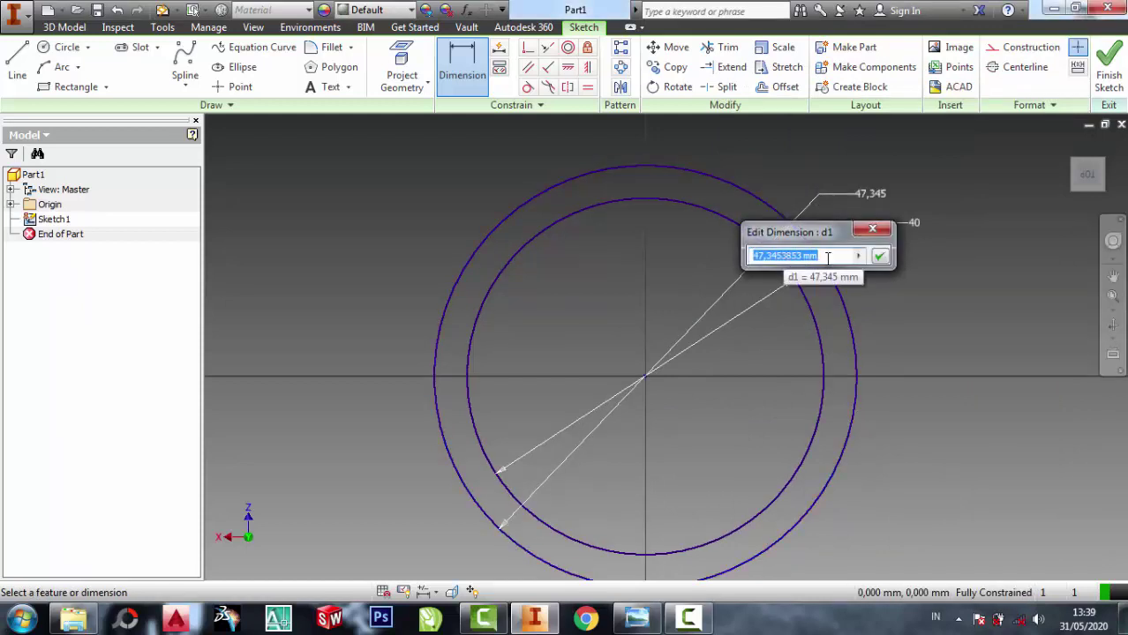
type("60")
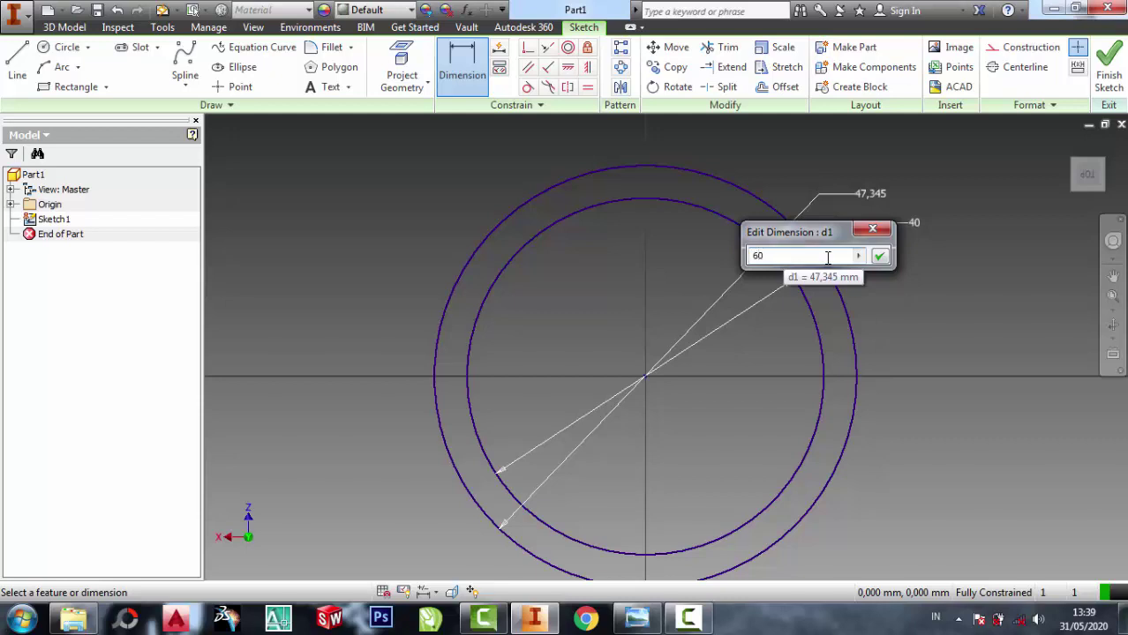
key("Return")
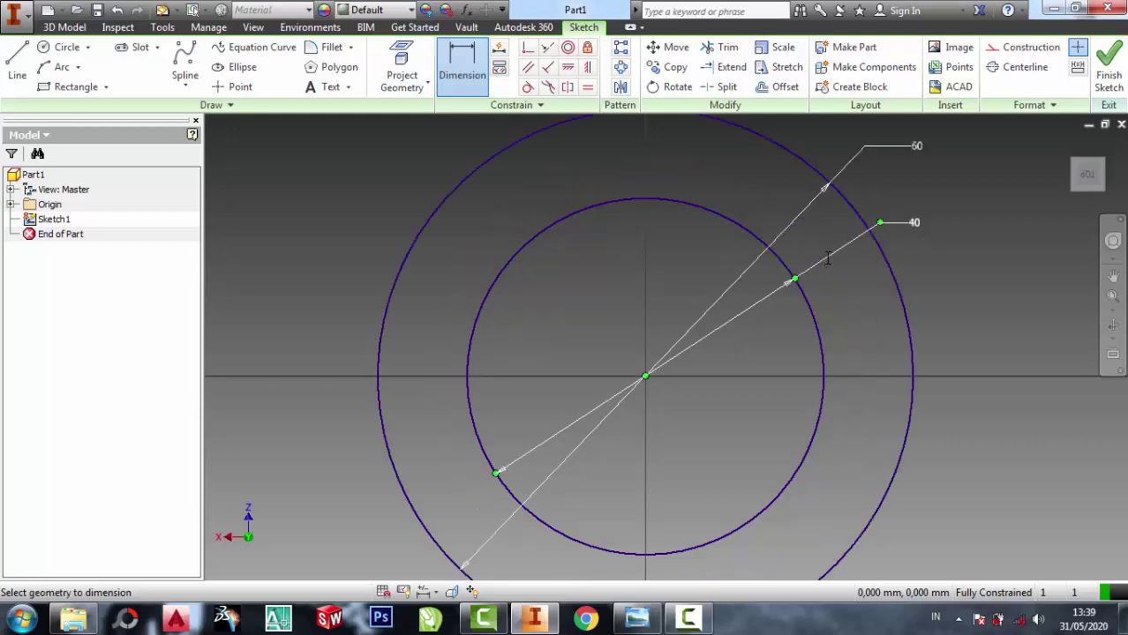
Check the base's overall length and the arch dimensions in the Prop3DCAD-14 reference drawing.
scroll(828, 257, "down", 3)
scroll(869, 261, "up", 1)
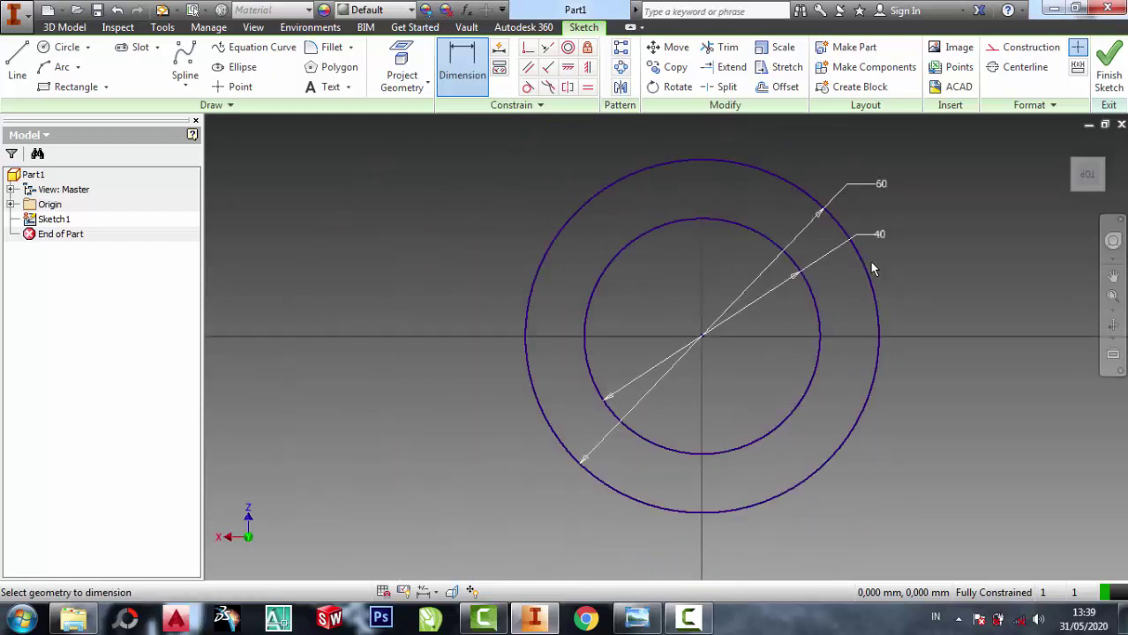
left_click(637, 618)
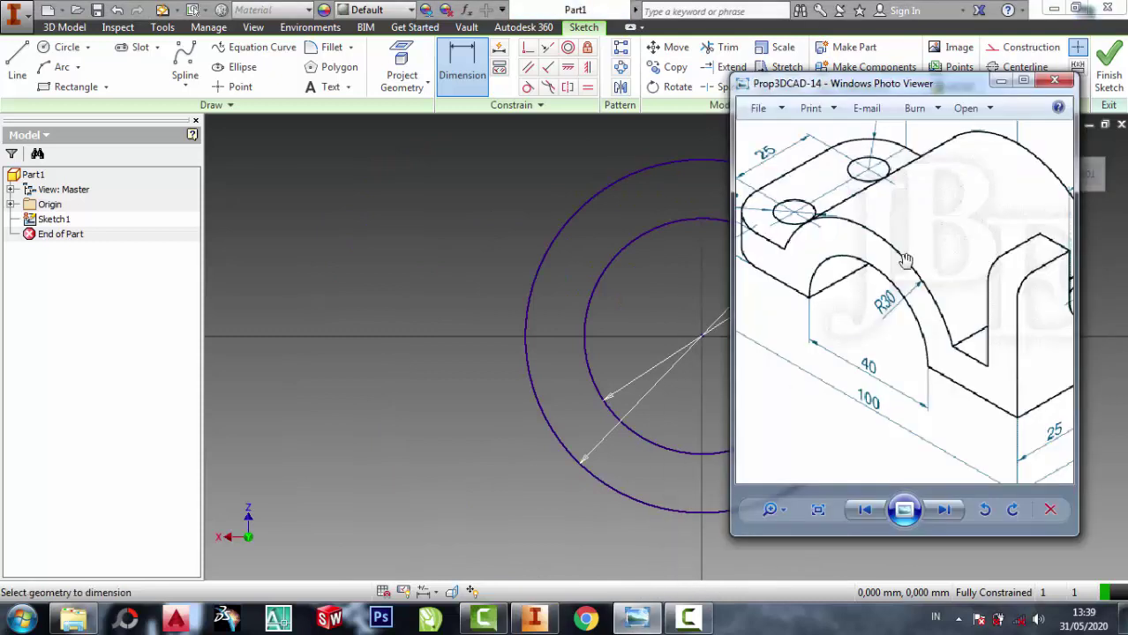
scroll(906, 261, "down", 1)
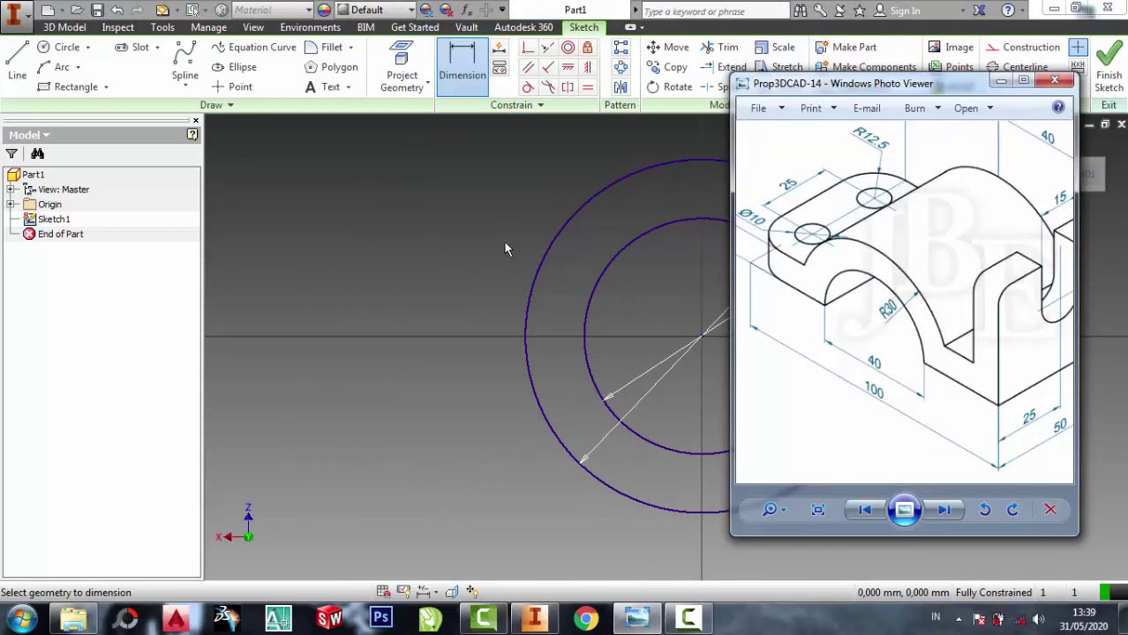
left_click(450, 206)
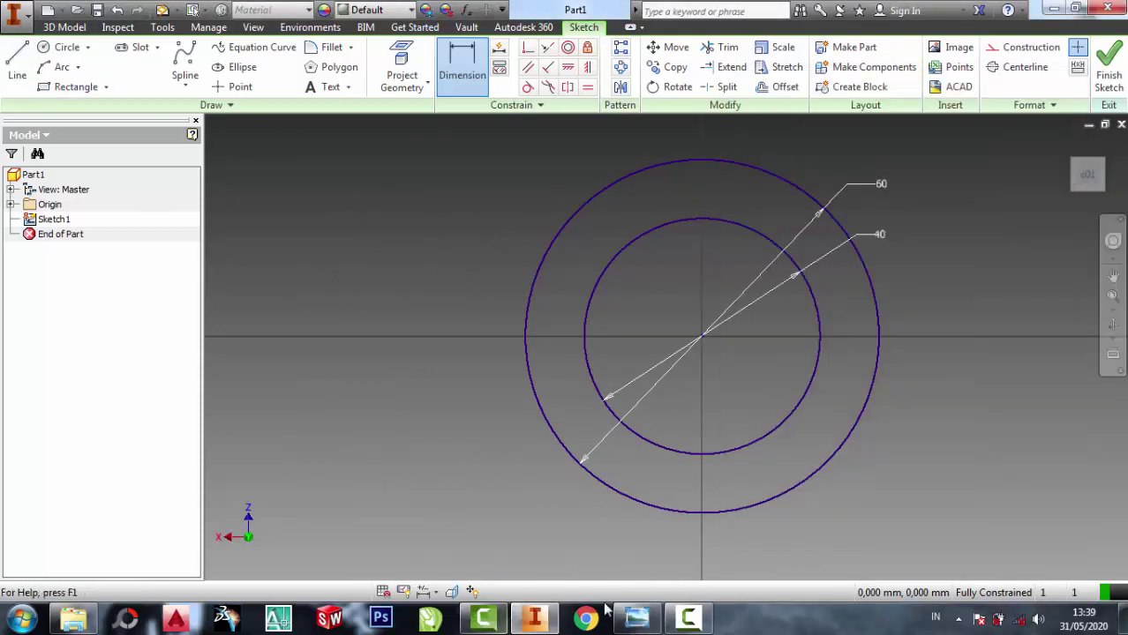
left_click(636, 621)
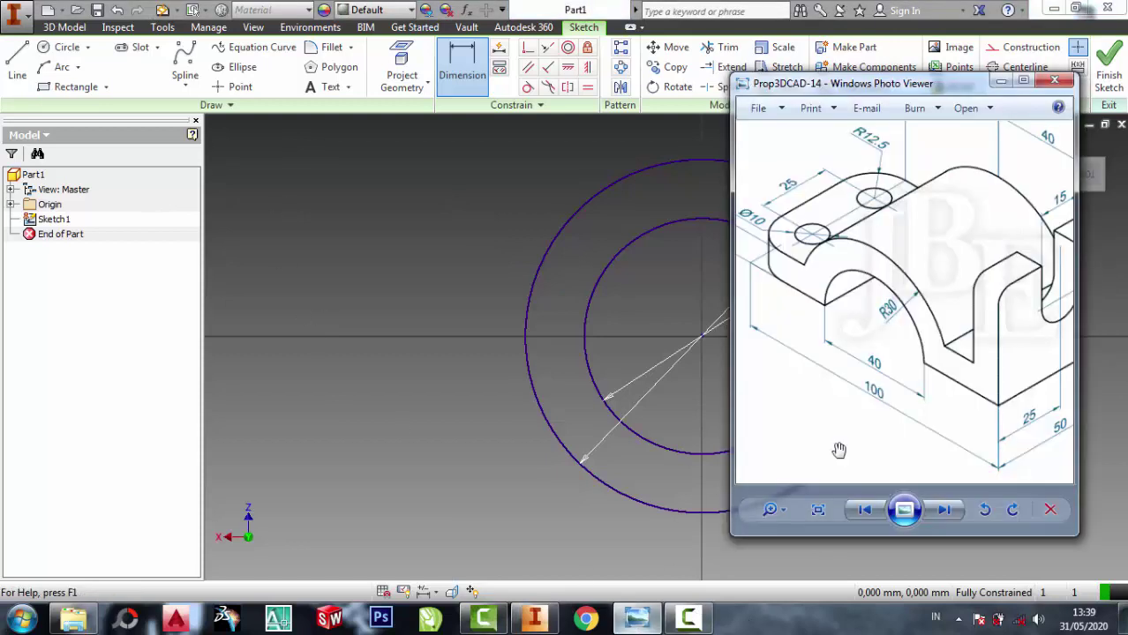
left_click(290, 255)
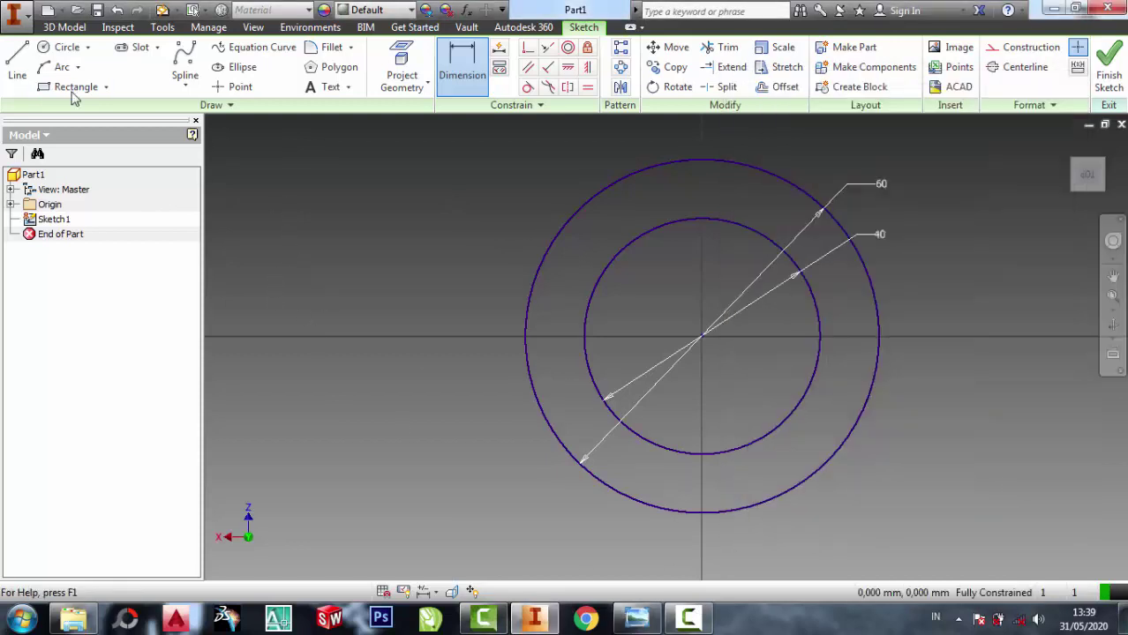
Draw a horizontal line leftward from the circles' common centre and dimension its length to 50 mm.
left_click(17, 64)
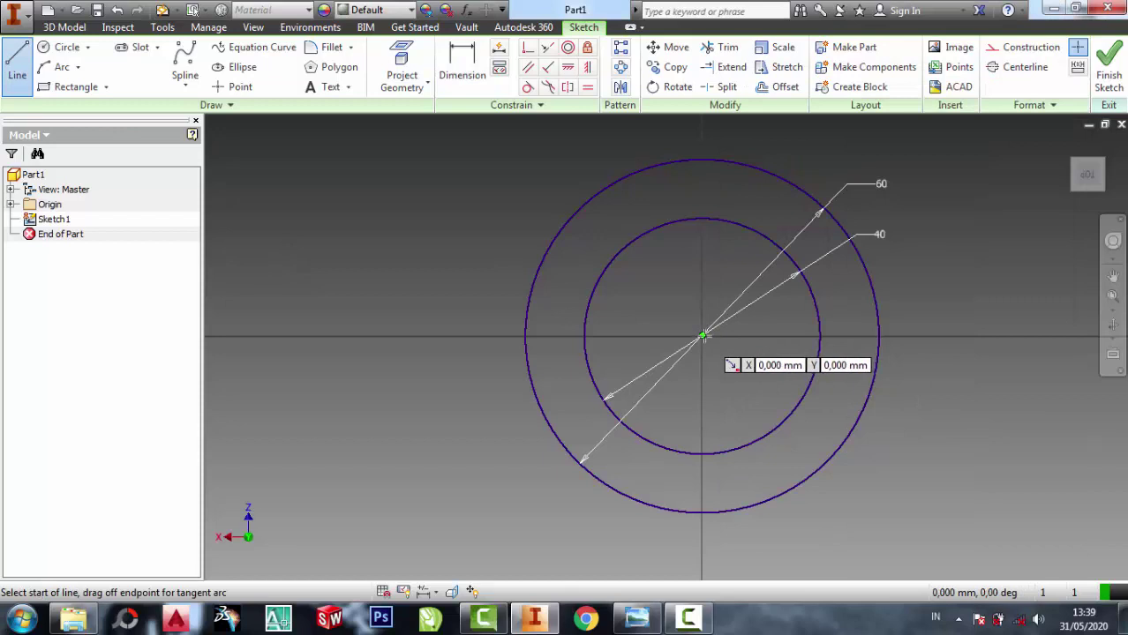
left_click(704, 335)
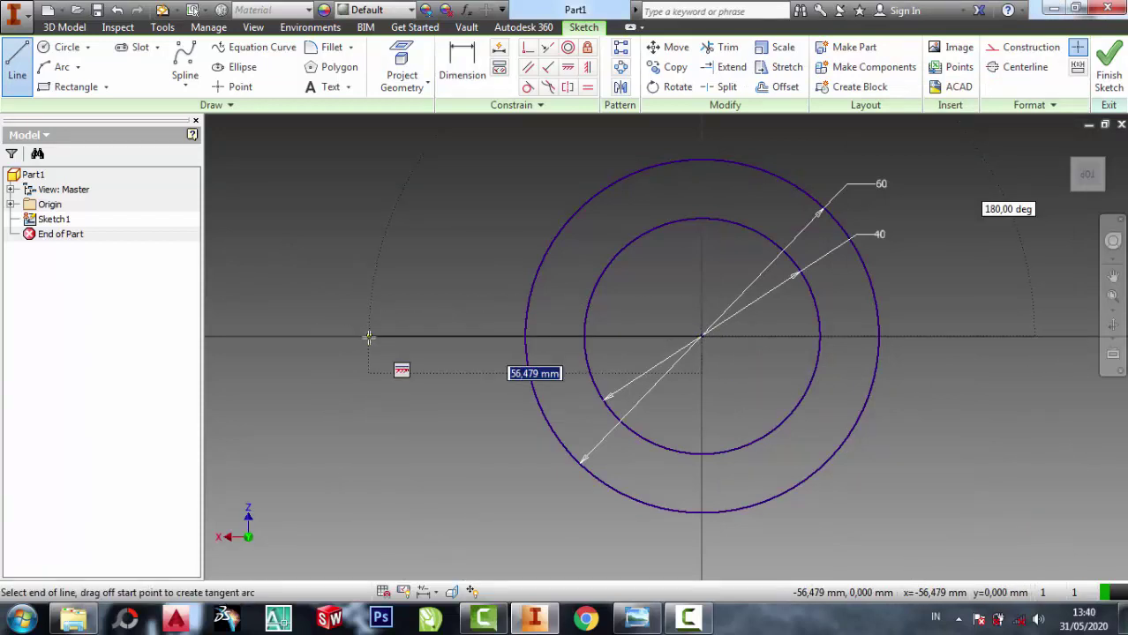
left_click(369, 336)
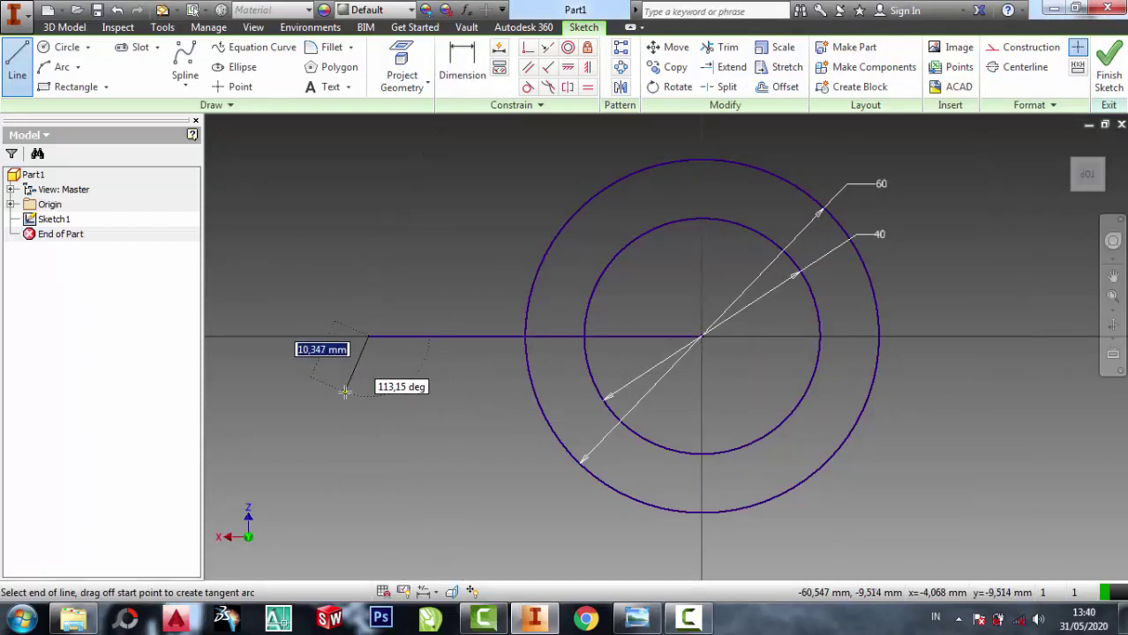
key("Escape")
left_click(463, 66)
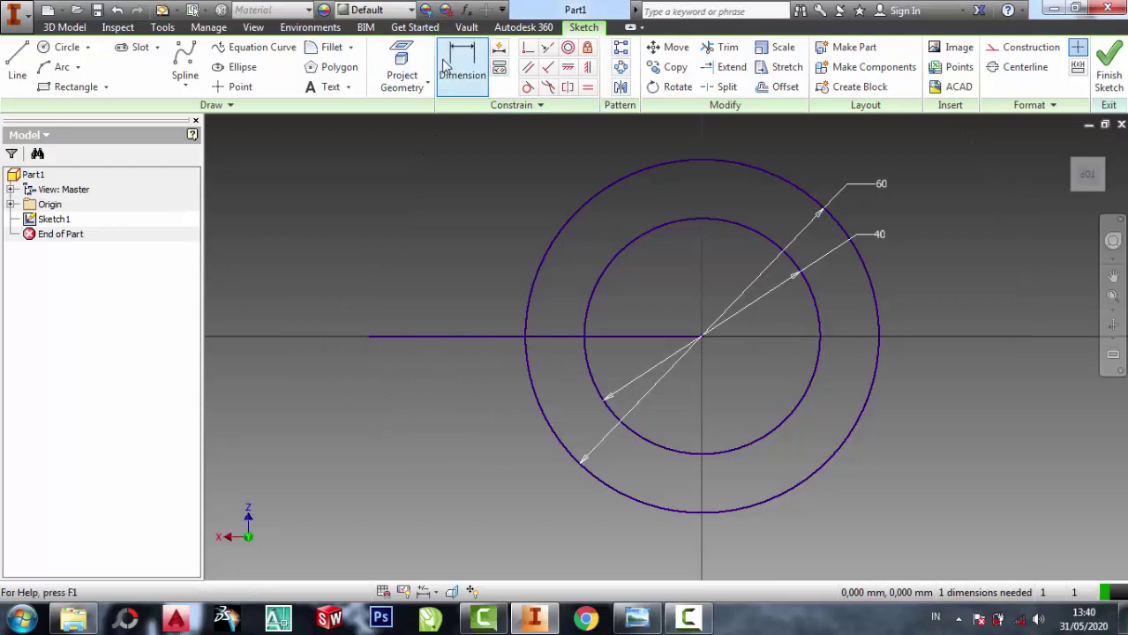
left_click(479, 336)
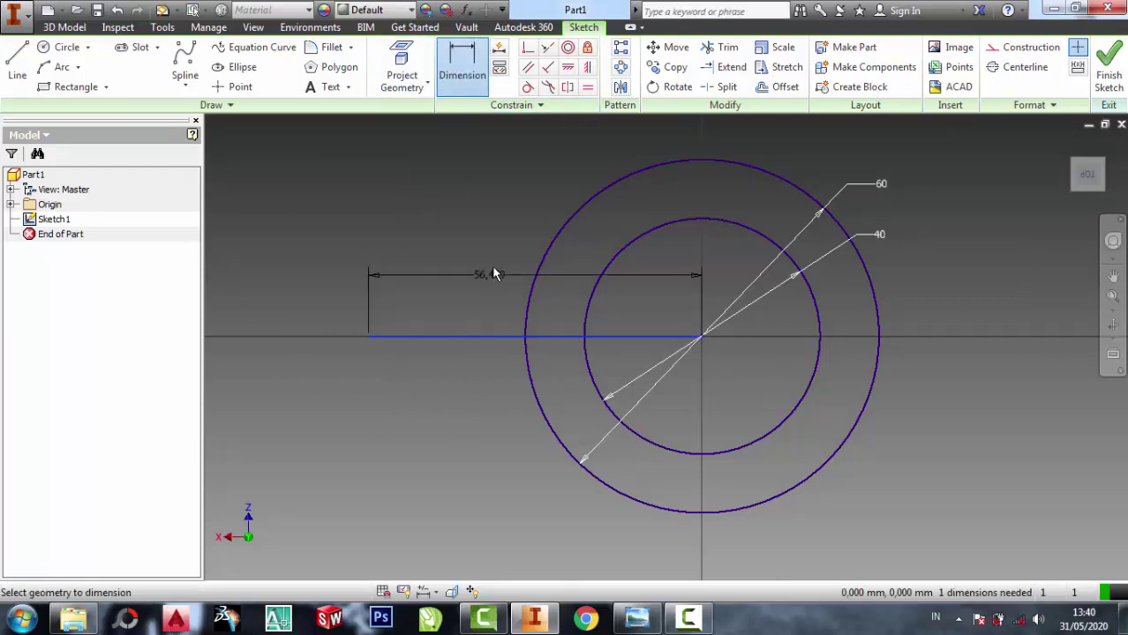
left_click(491, 263)
type("50")
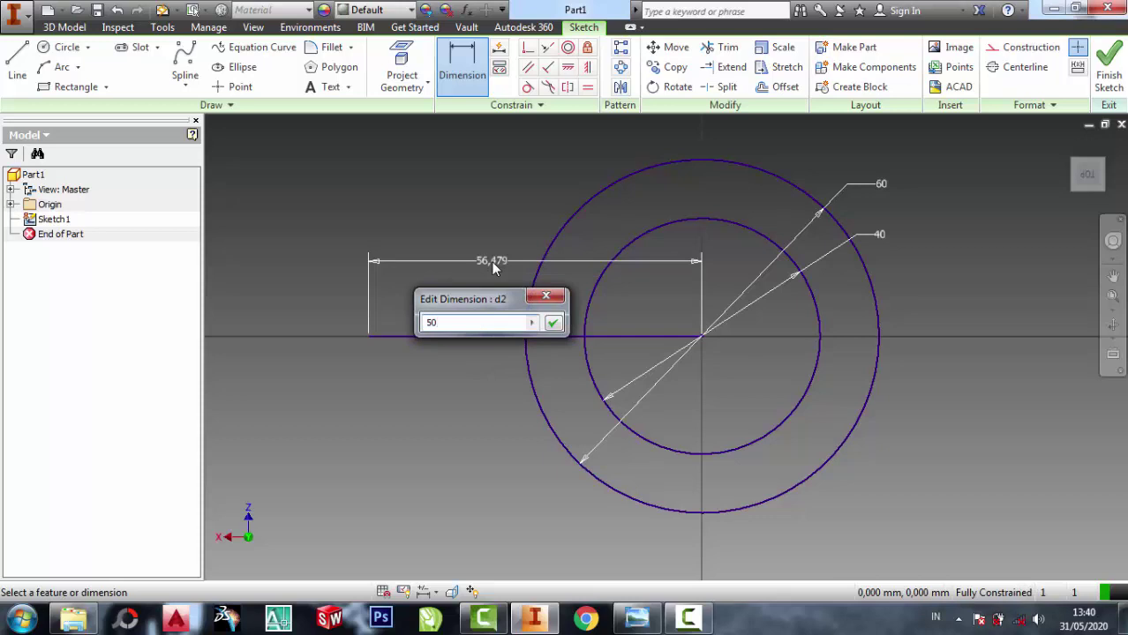
key("Return")
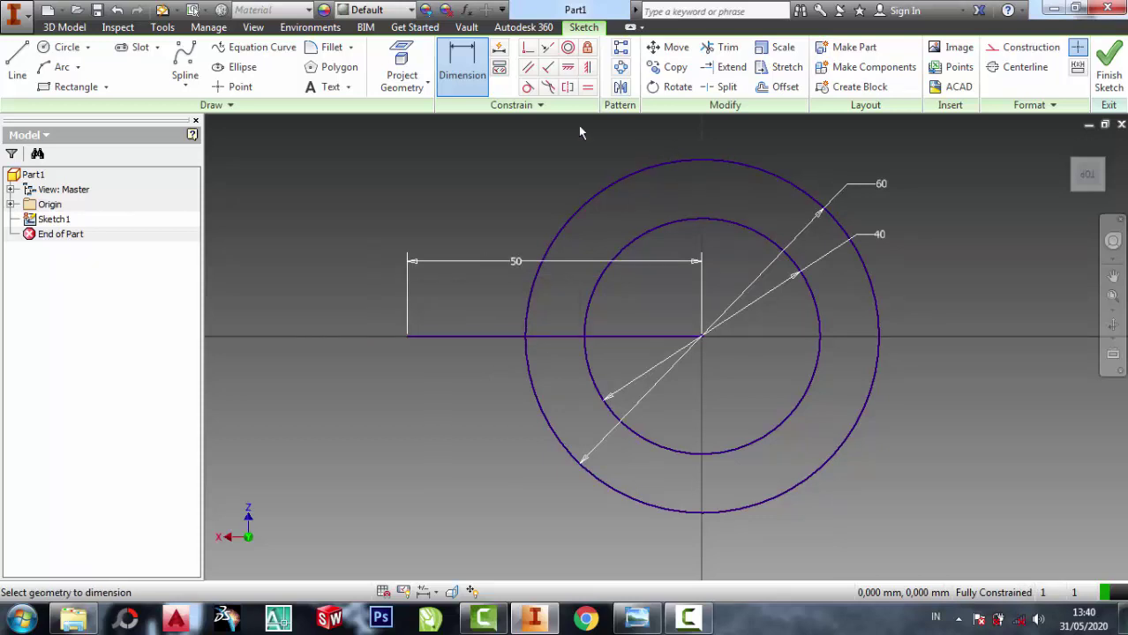
Draw a matching horizontal line rightward from the circles' centre and dimension its length to 50 mm.
left_click(17, 61)
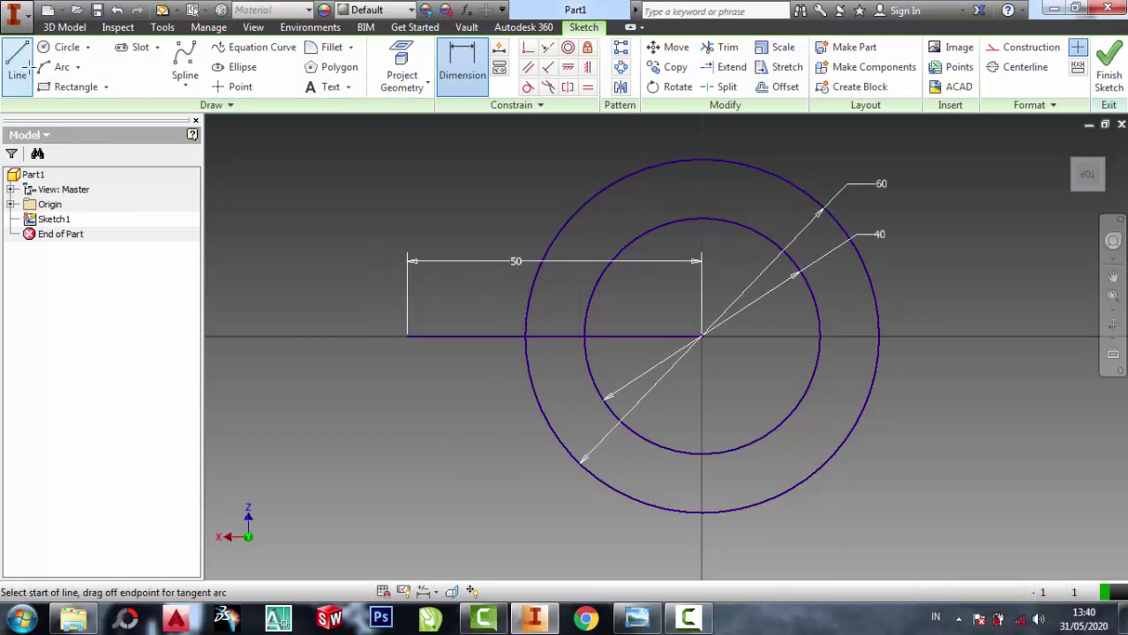
left_click(701, 335)
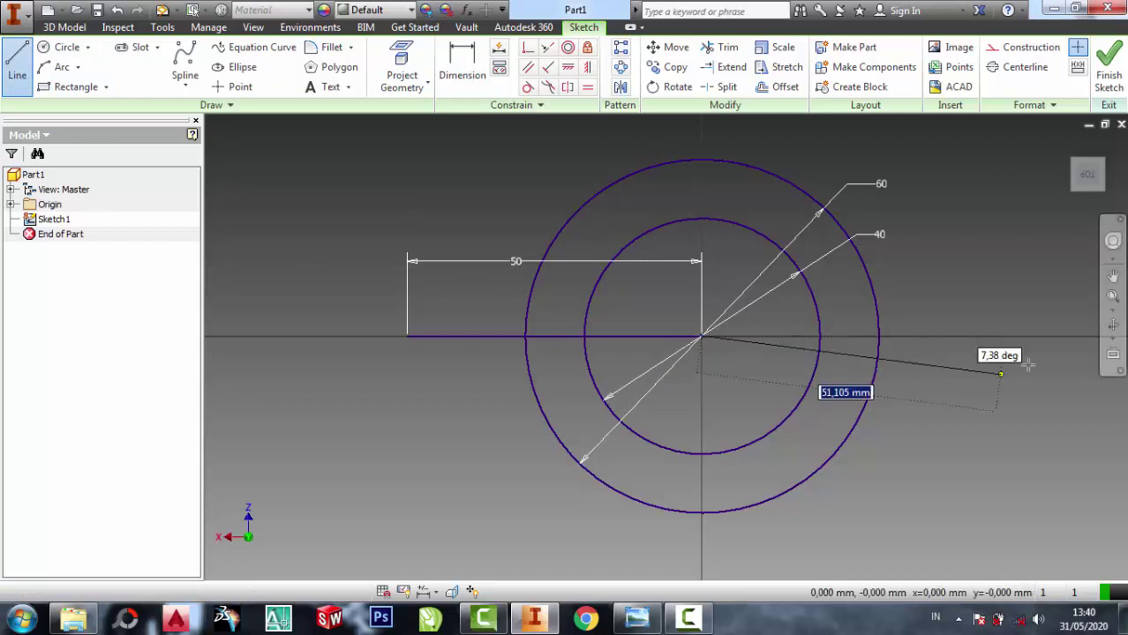
left_click(1002, 335)
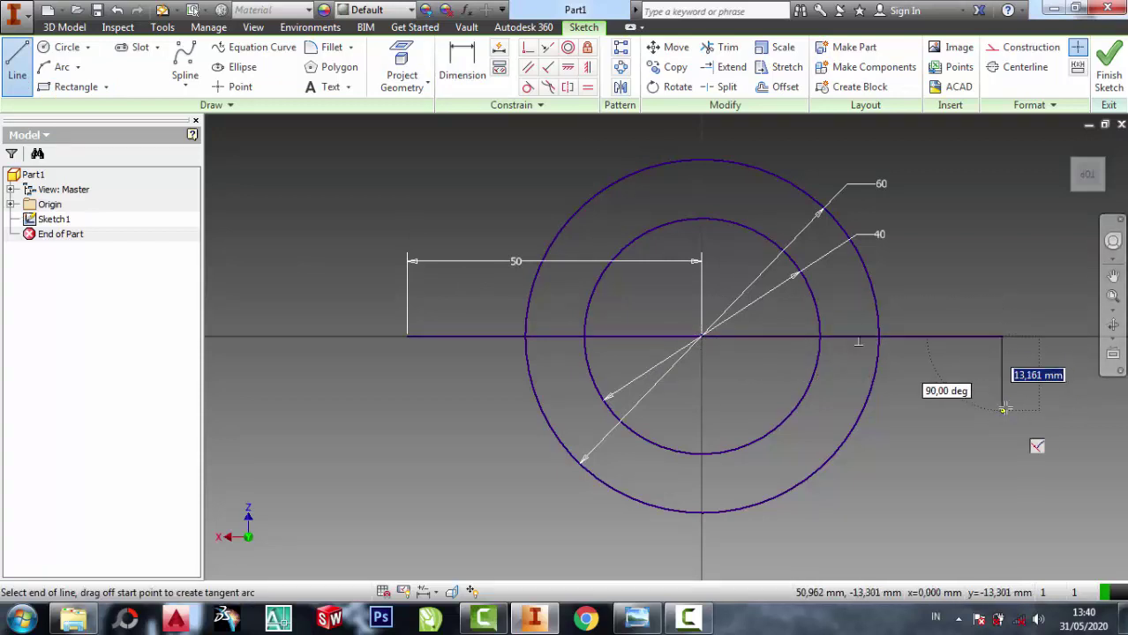
key("Escape")
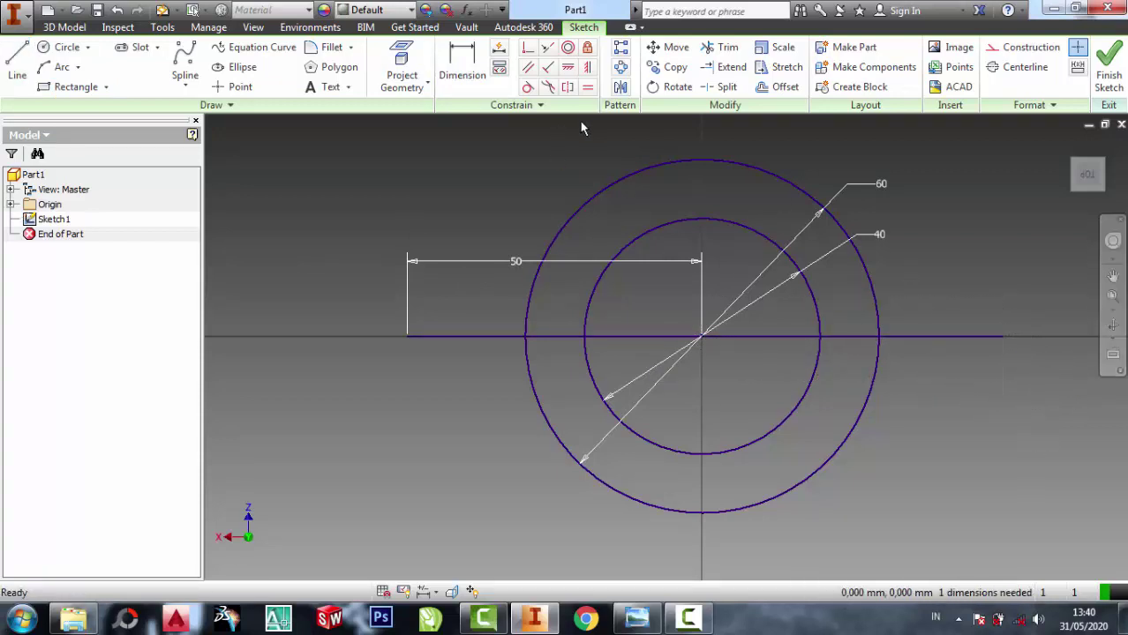
left_click(463, 66)
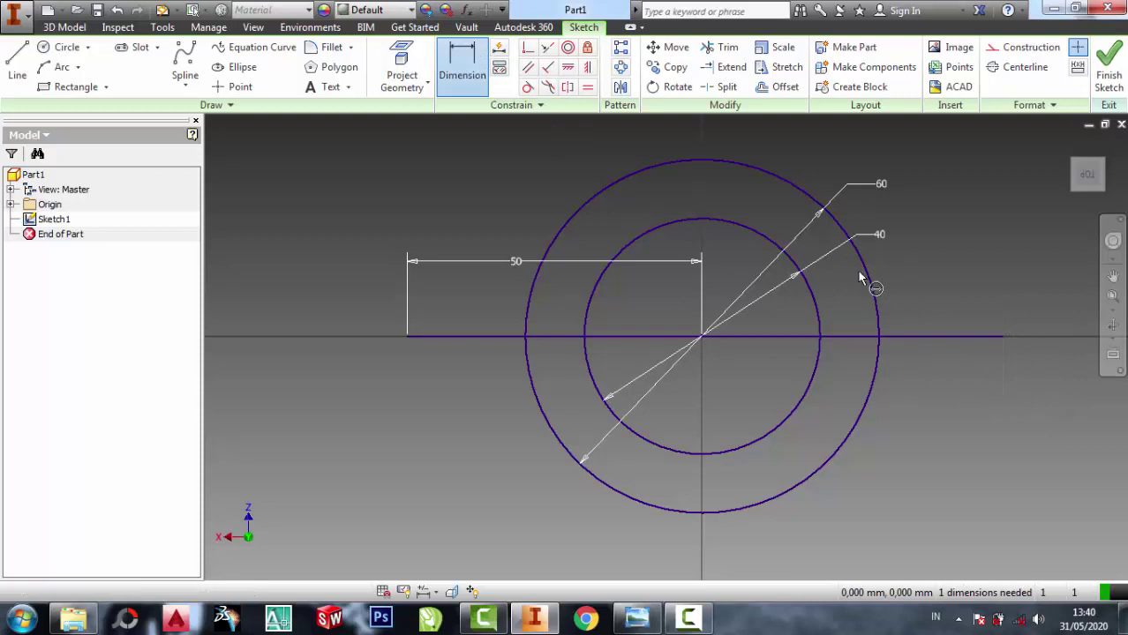
left_click(928, 342)
left_click(925, 406)
type("50")
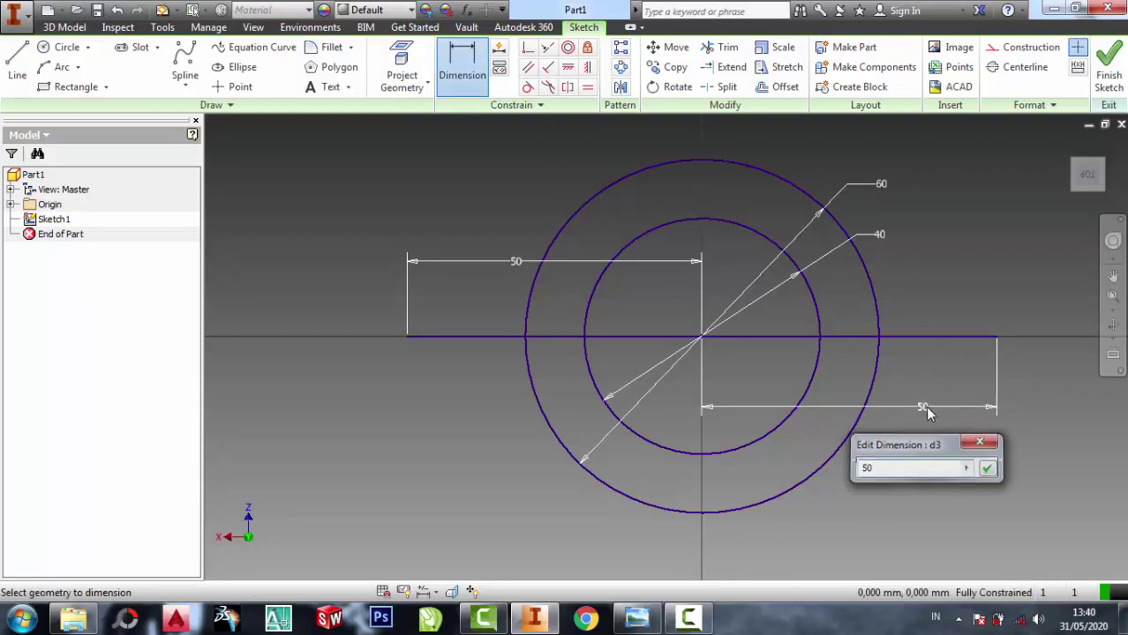
key("Return")
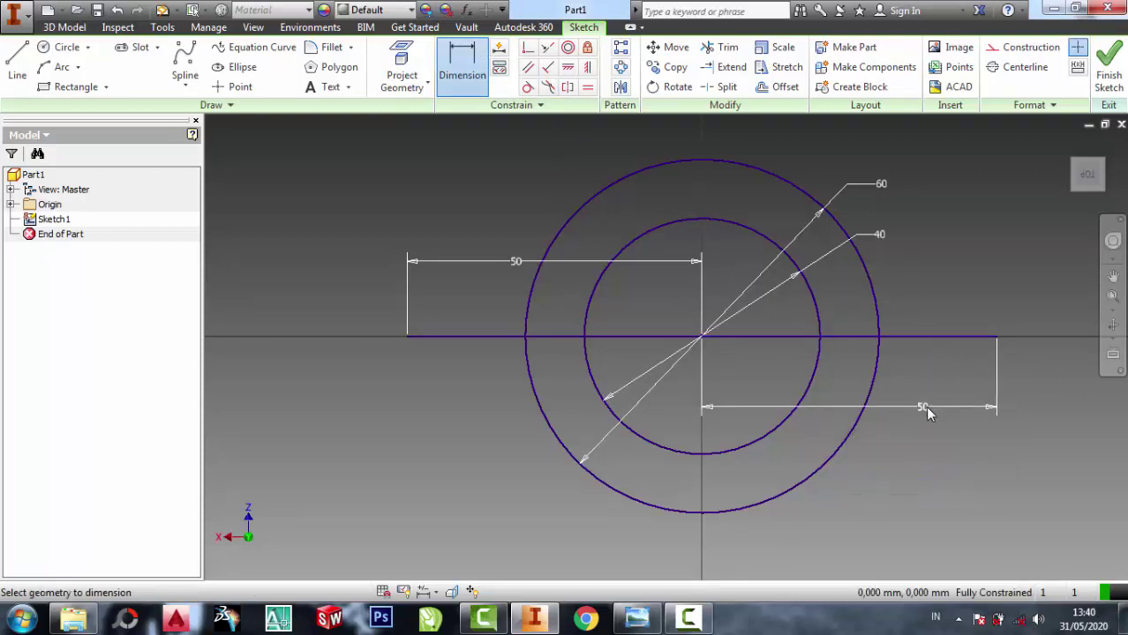
Examine the base flange's thickness dimension in the Prop3DCAD-14 reference drawing.
left_click(637, 617)
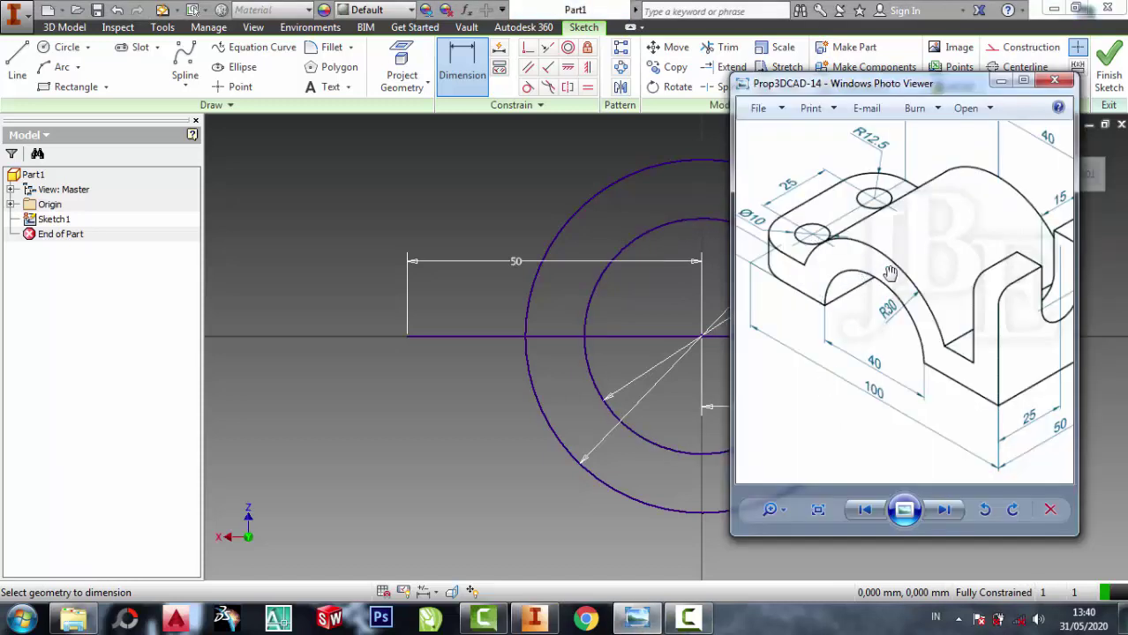
scroll(800, 294, "down", 1)
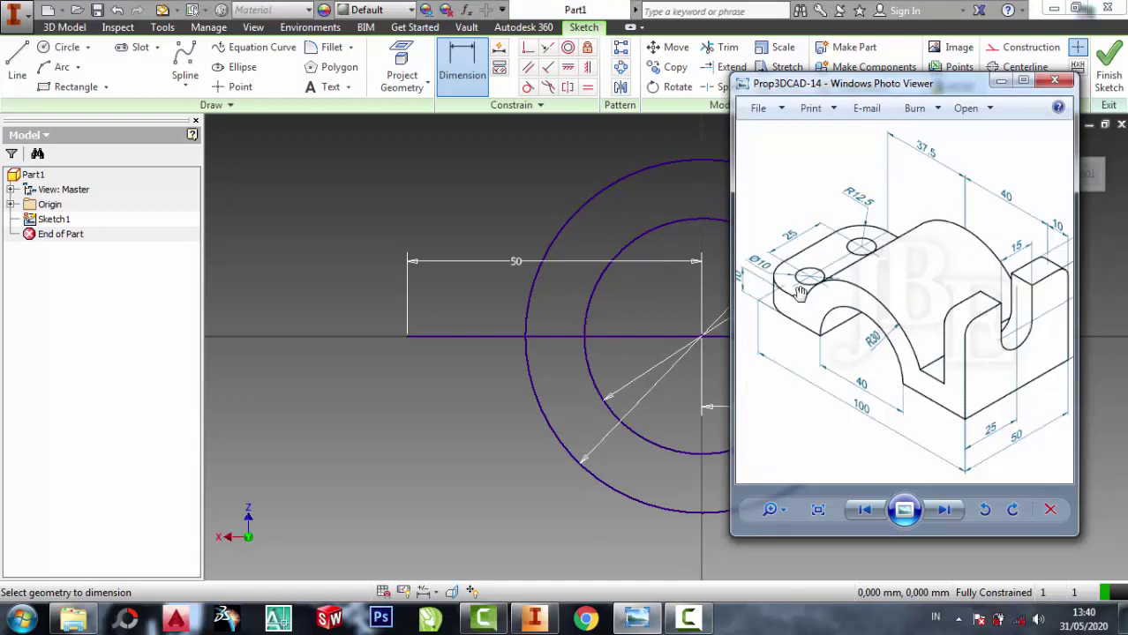
scroll(767, 315, "up", 2)
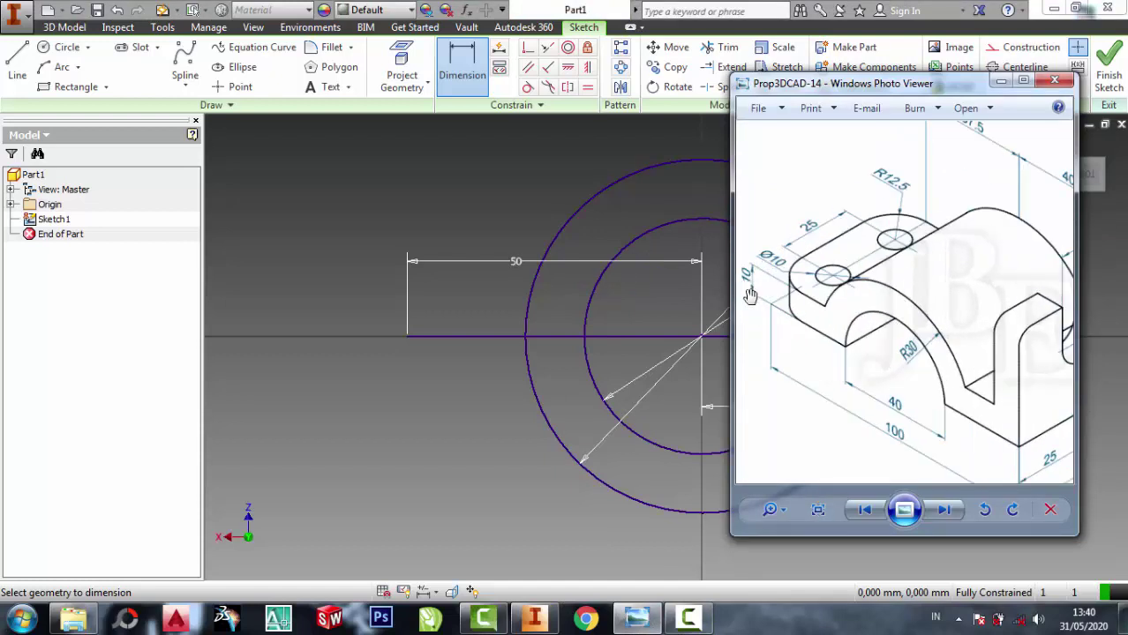
left_click(441, 197)
key("Escape")
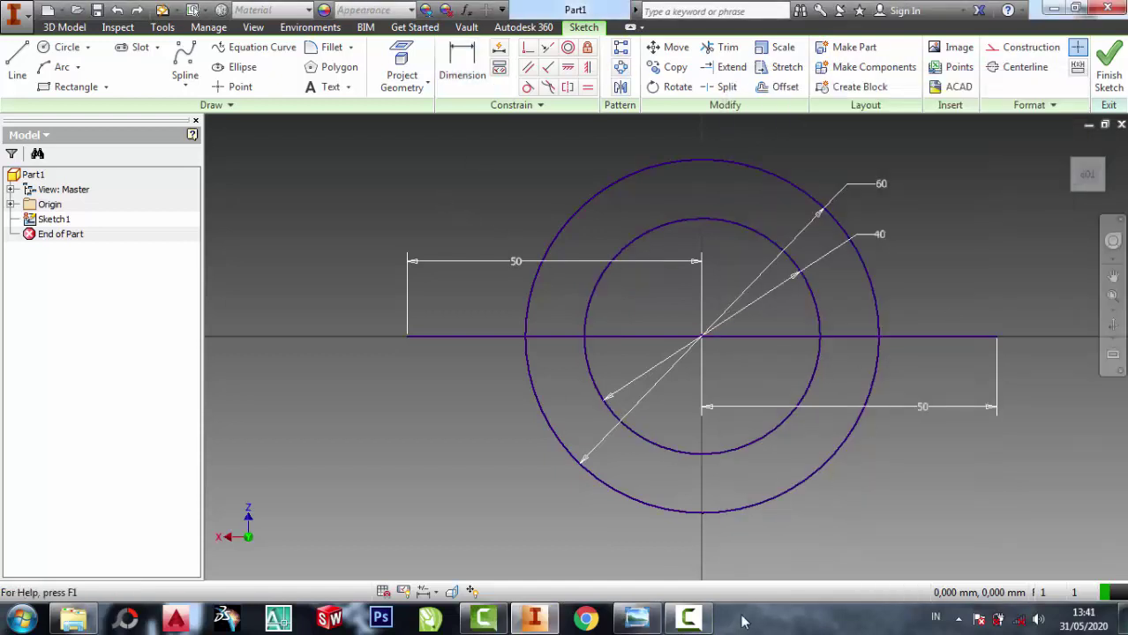
left_click(633, 617)
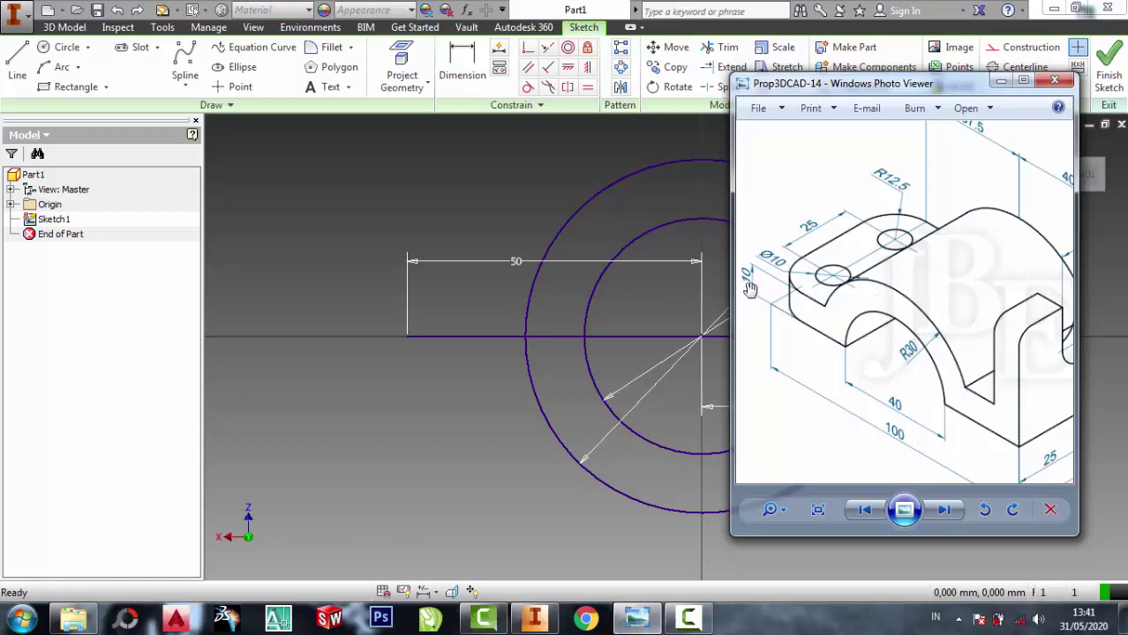
left_click(452, 197)
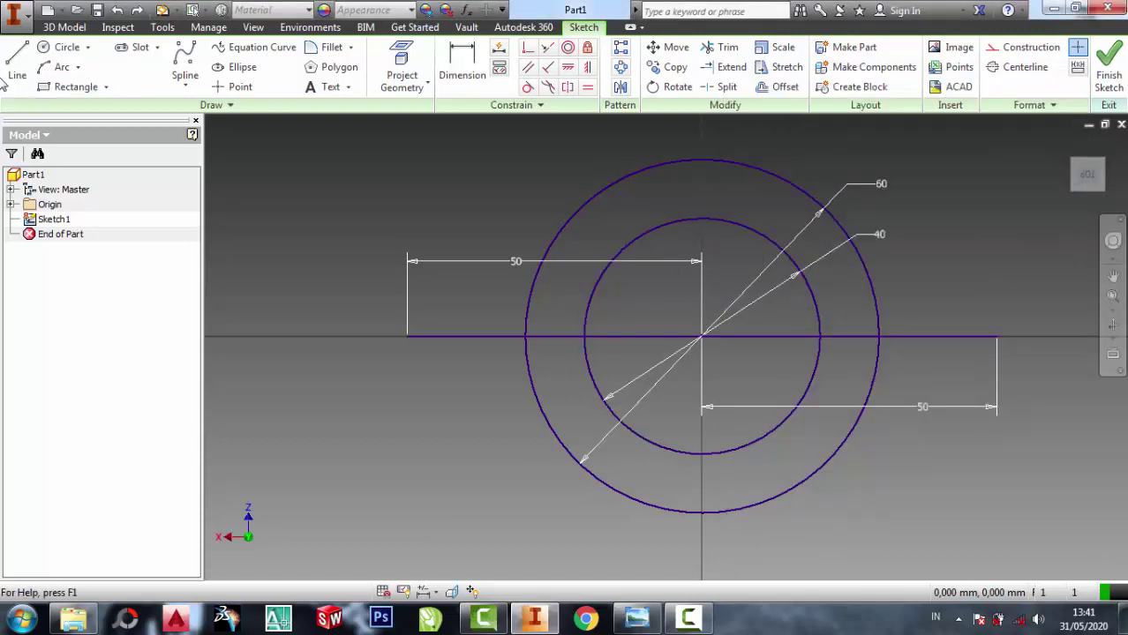
Draw a parallel line above the base line, aligned with both of its ends, and dimension the gap between them to 10 mm.
key("l")
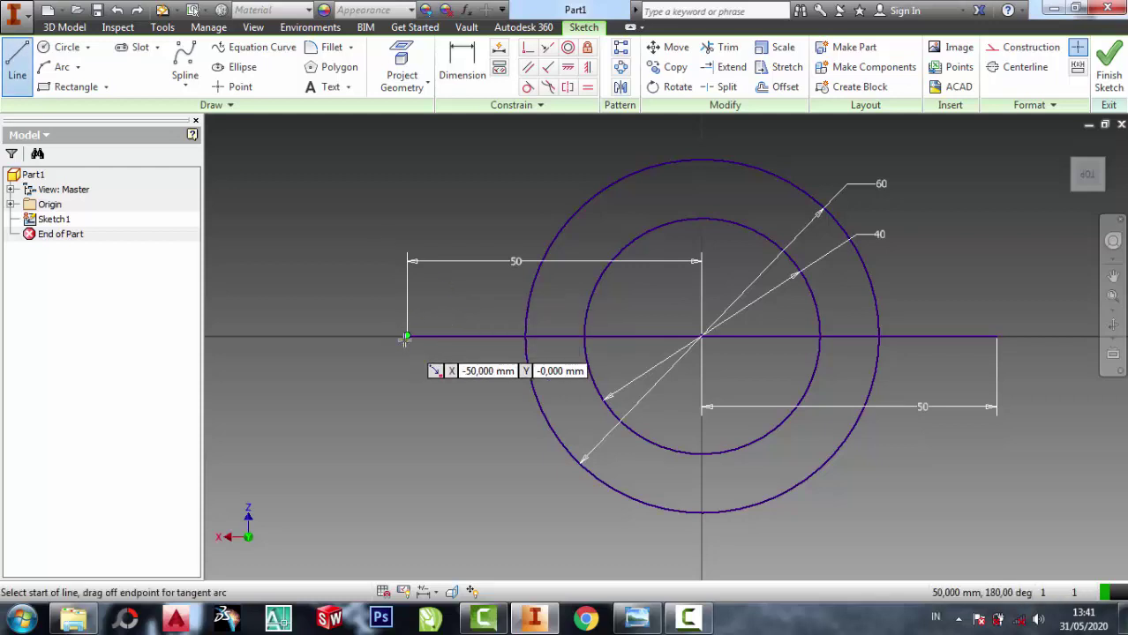
left_click(407, 292)
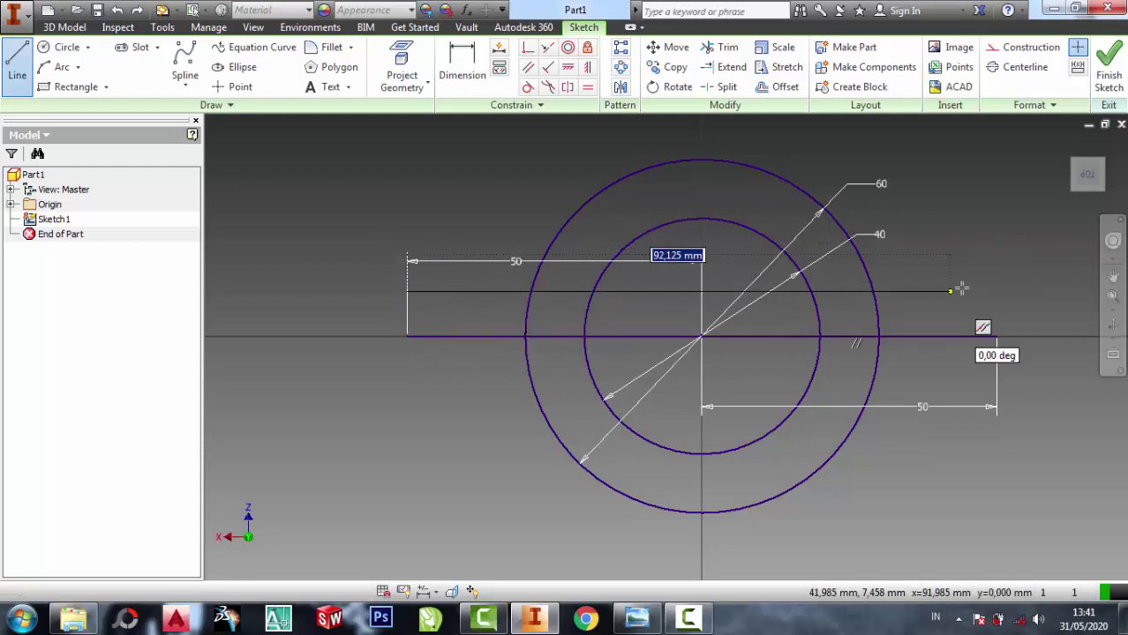
left_click(996, 292)
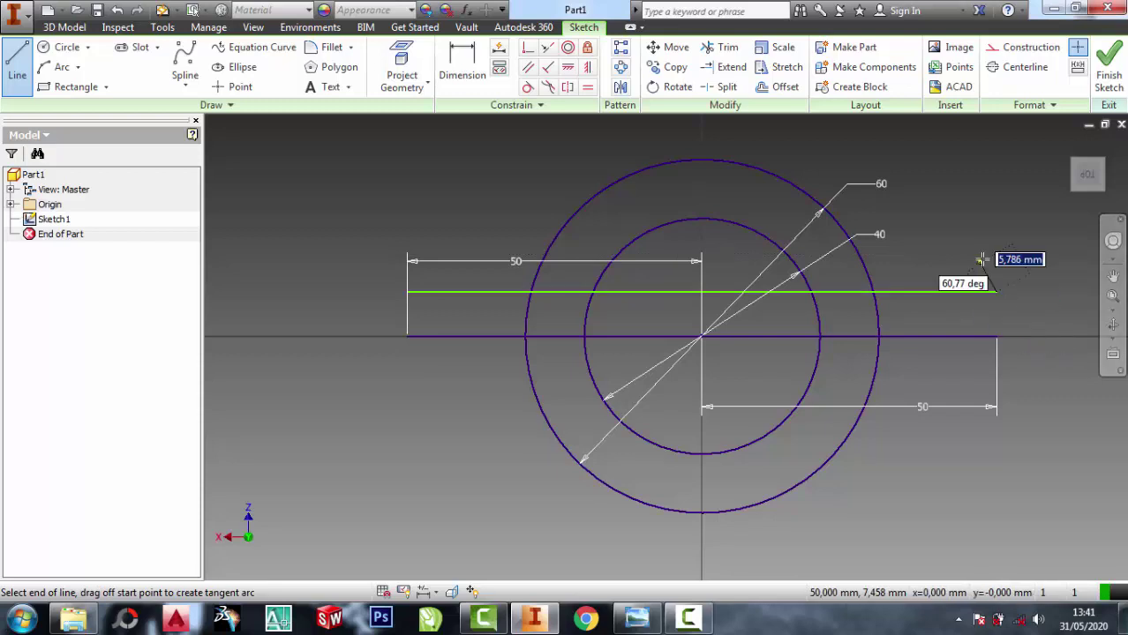
key("Escape")
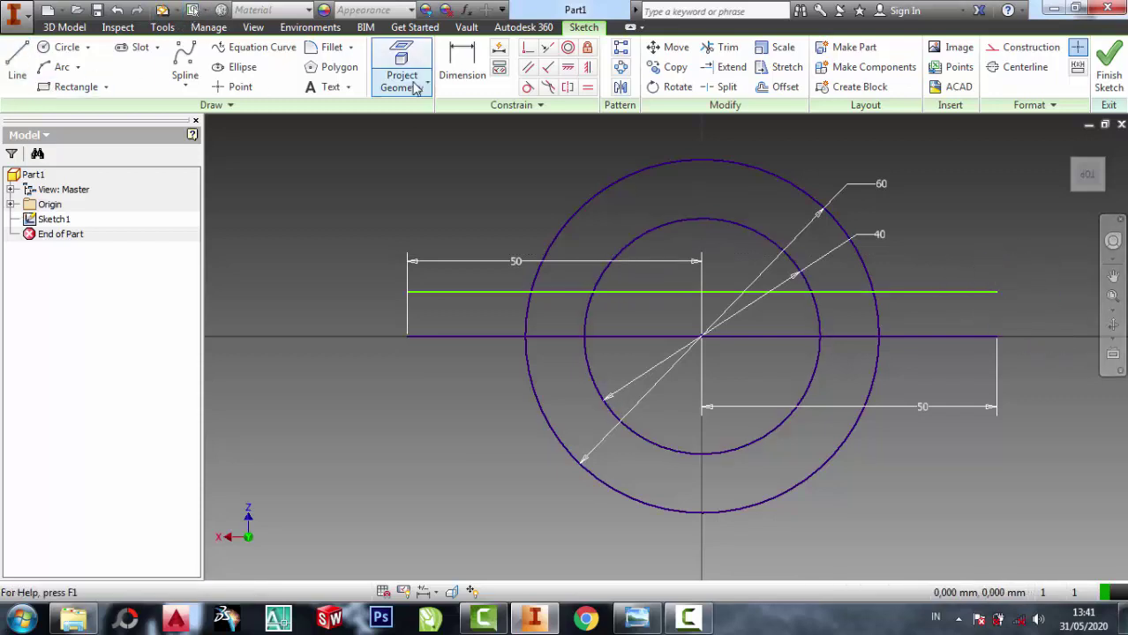
left_click(462, 73)
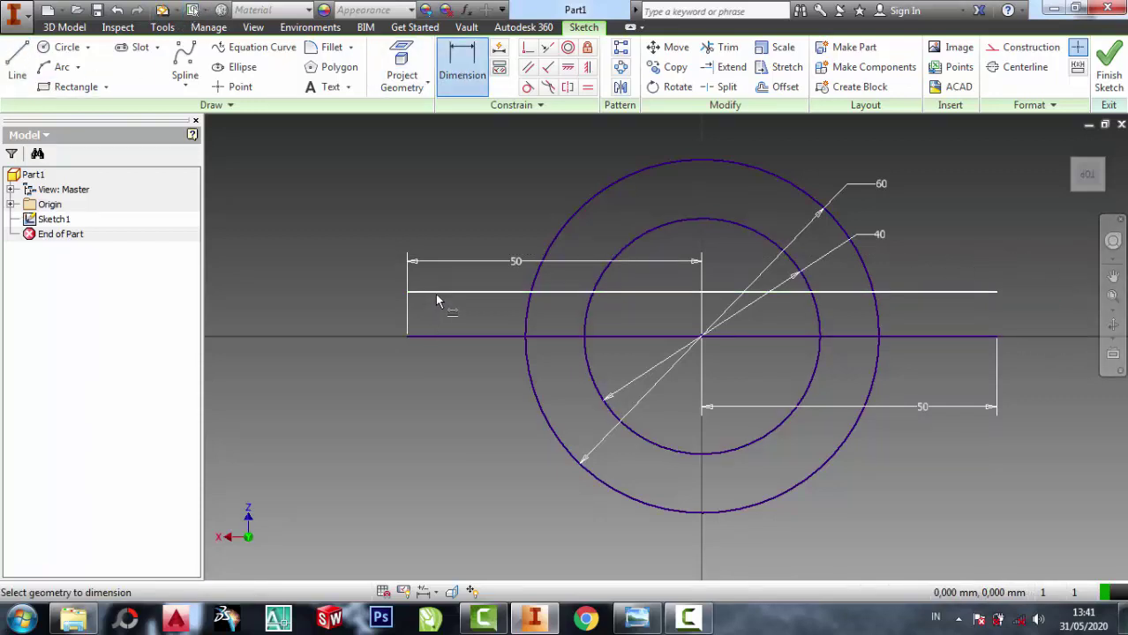
left_click(436, 292)
left_click(437, 337)
left_click(352, 311)
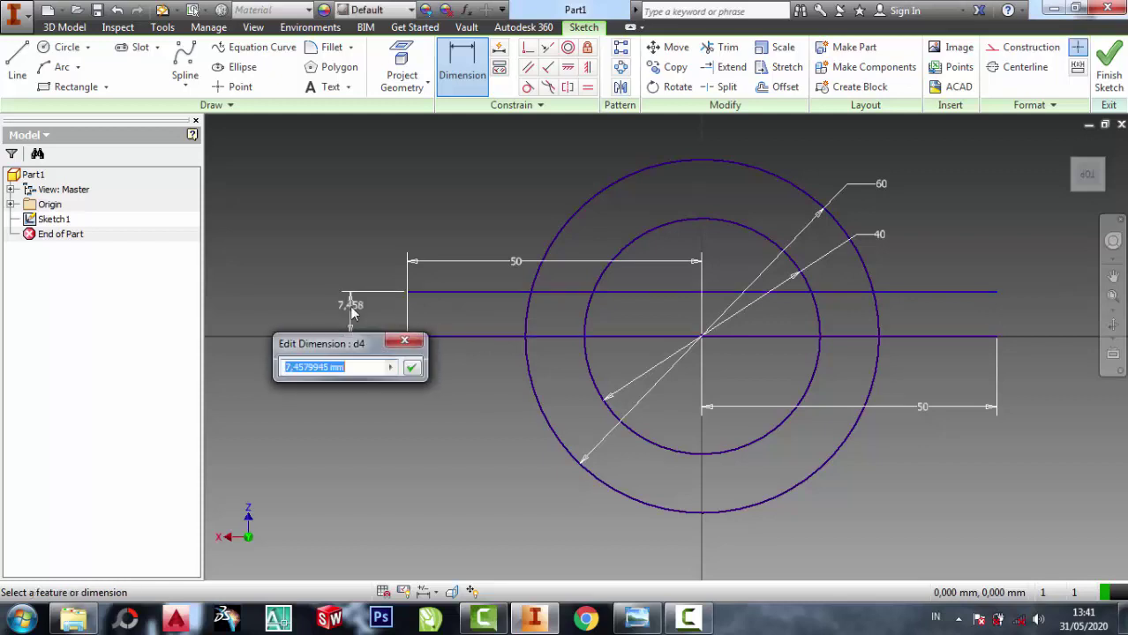
type("10")
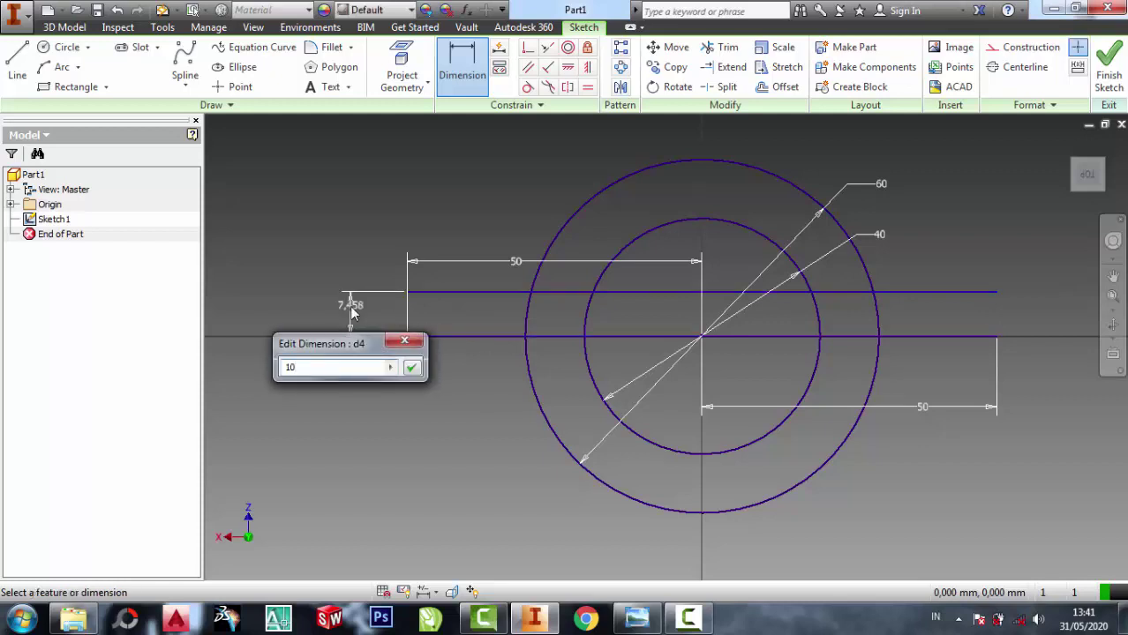
key("Return")
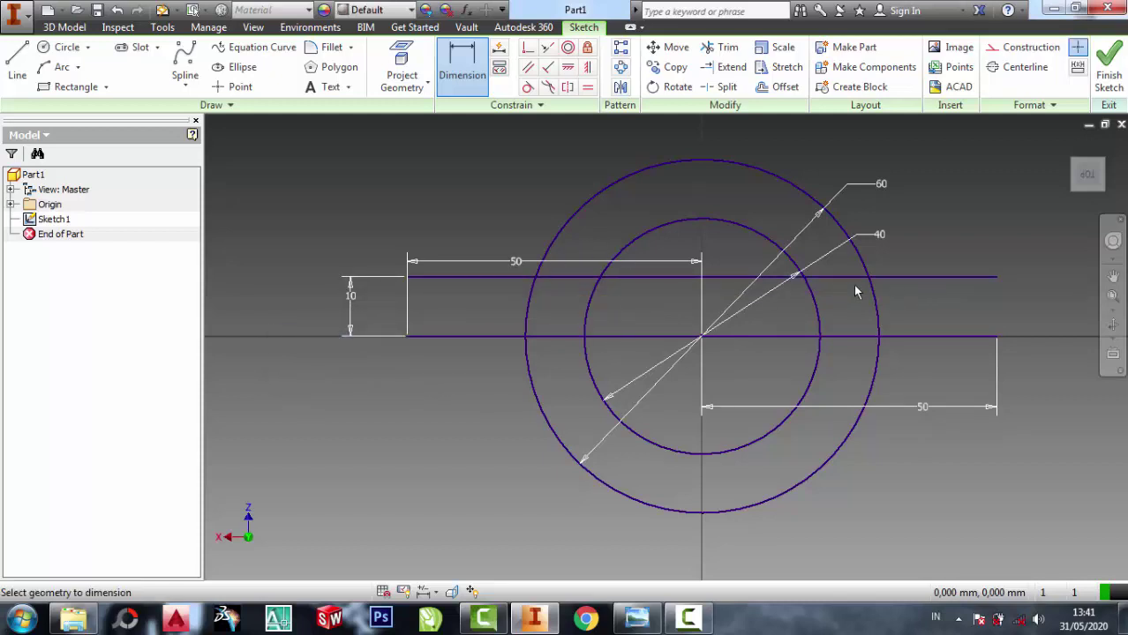
Close both ends of the base flange outline with vertical lines joining the upper and lower horizontal lines.
left_click(17, 63)
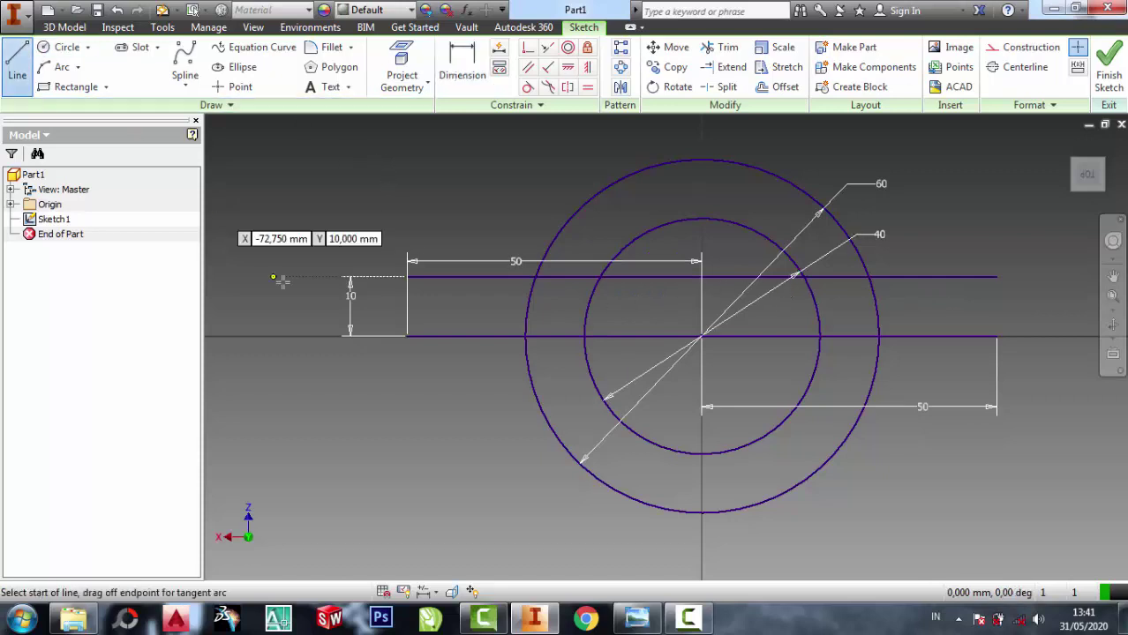
left_click(407, 276)
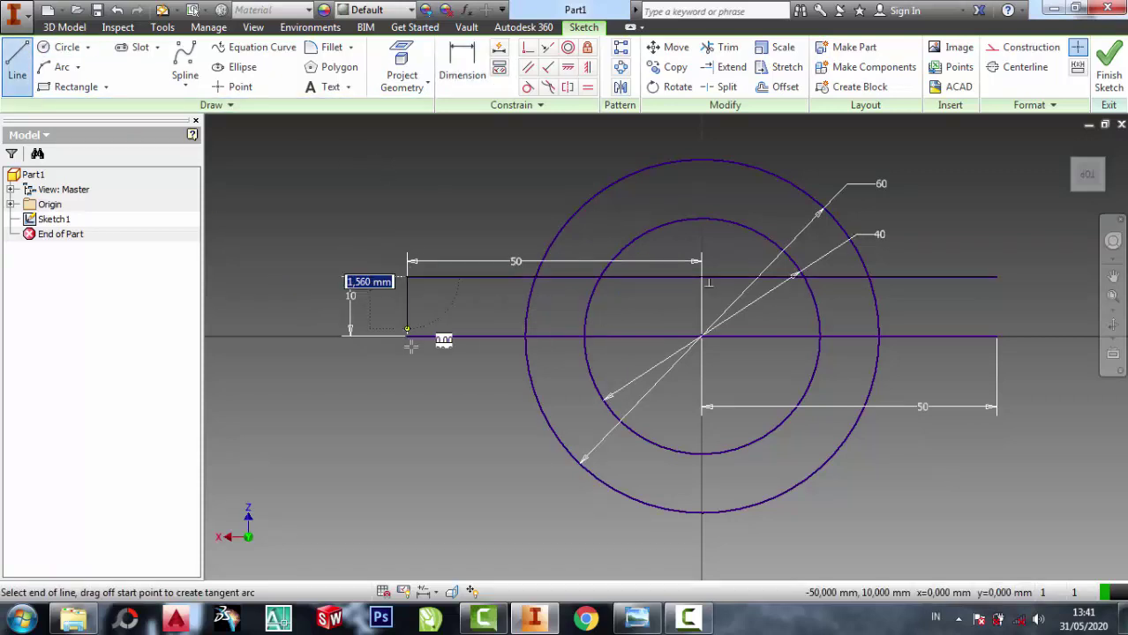
left_click(407, 335)
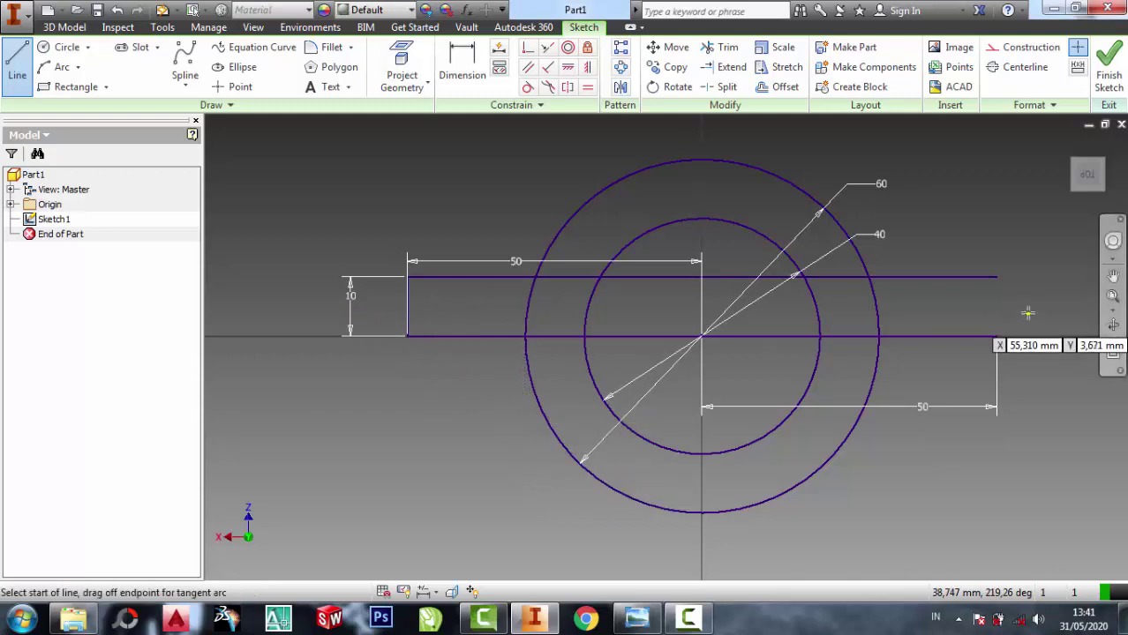
left_click(997, 278)
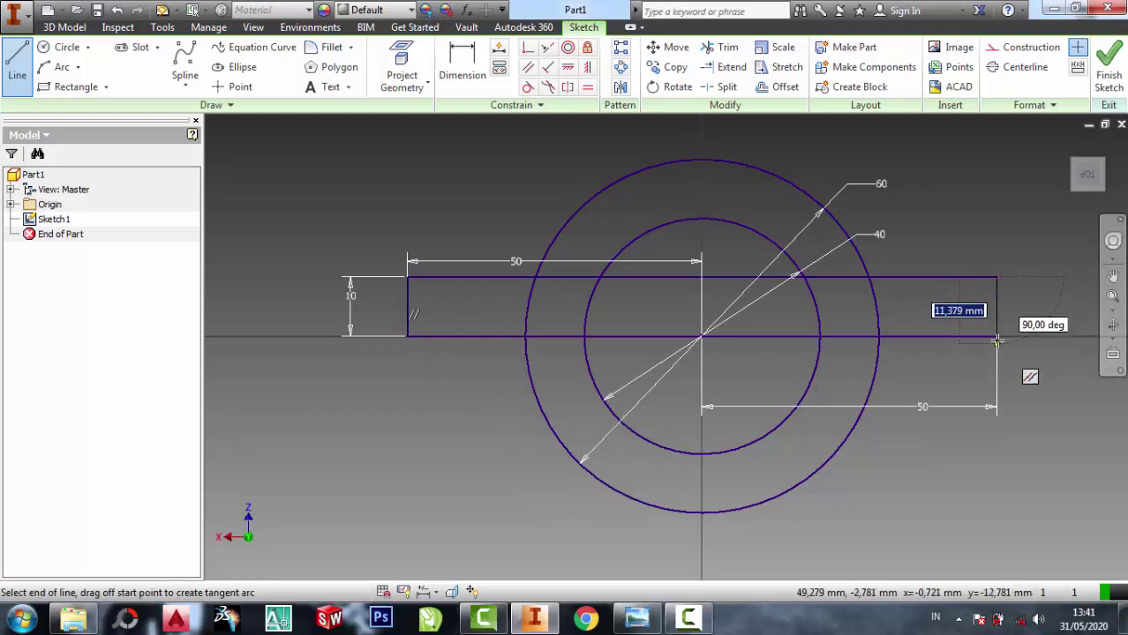
left_click(997, 335)
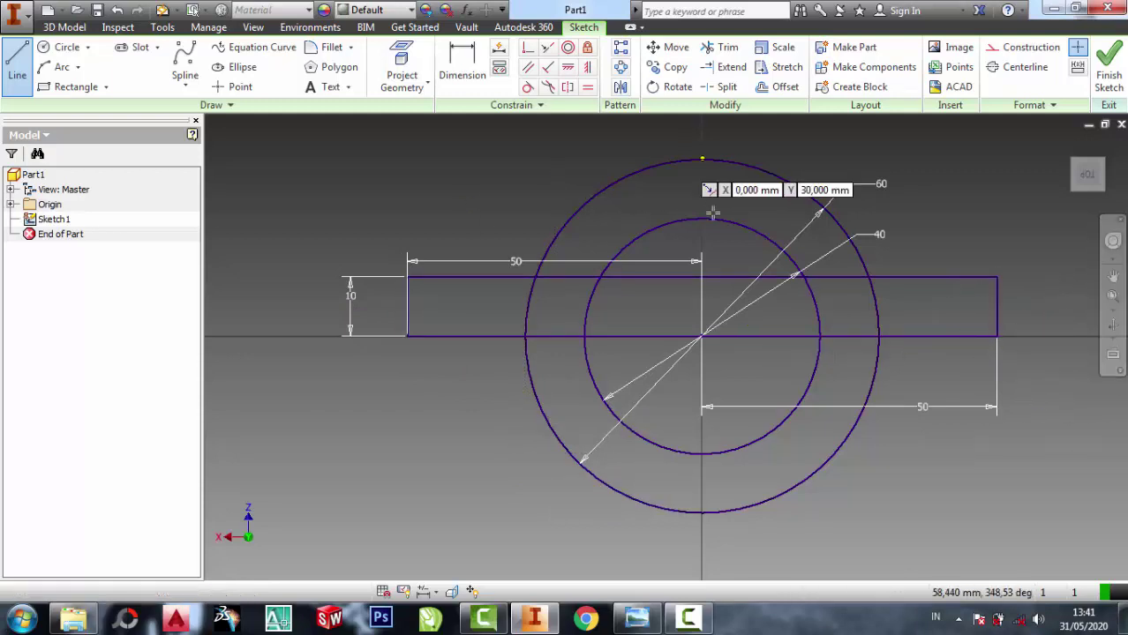
key("Escape")
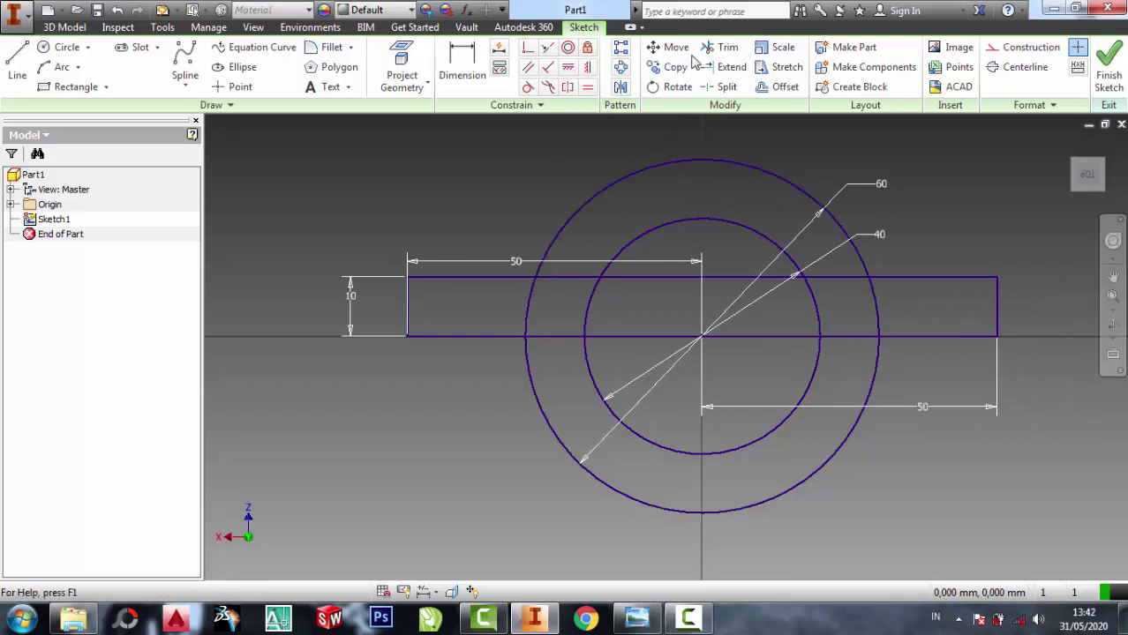
Trim the upper flange line between the circles on the left, the outer circle's left segment inside the flange, and both circles' lower halves.
left_click(637, 618)
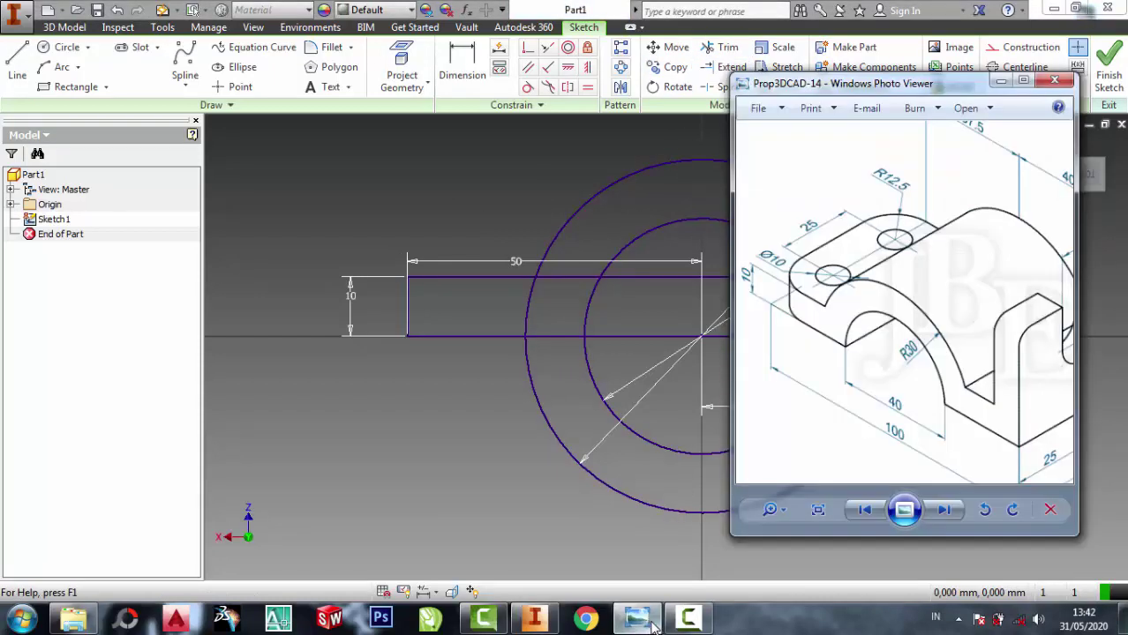
left_click(434, 391)
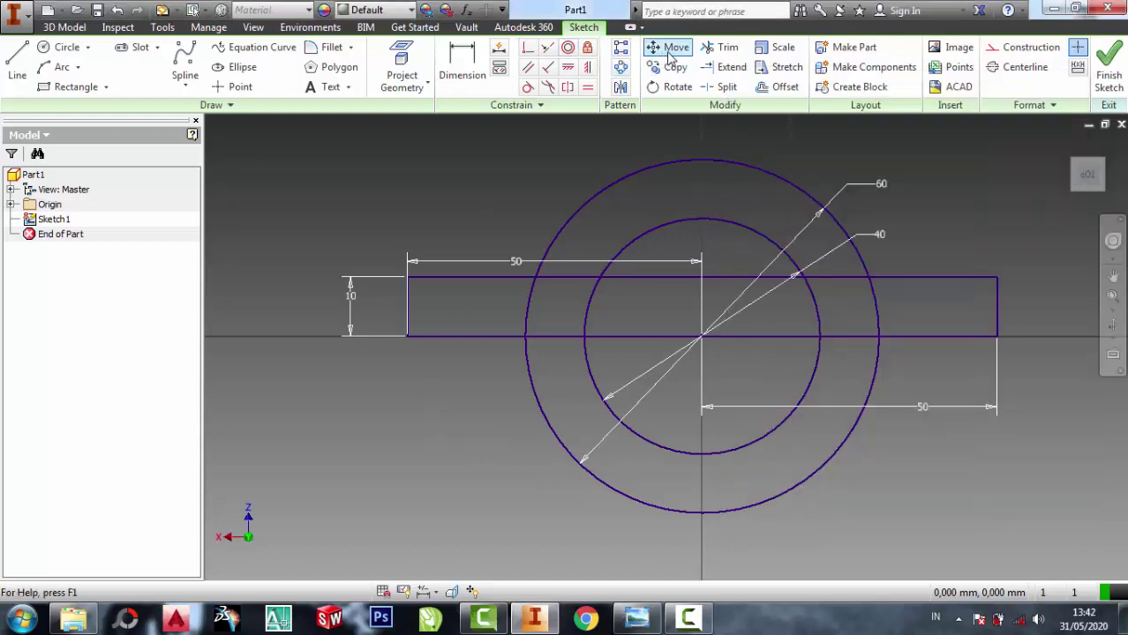
left_click(711, 51)
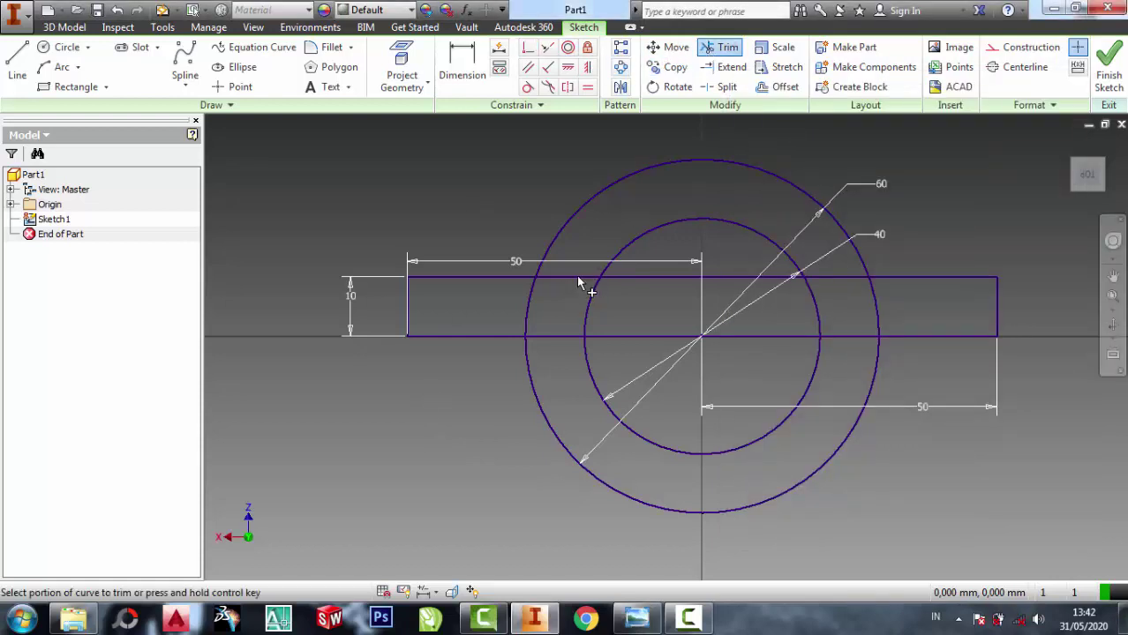
left_click(578, 278)
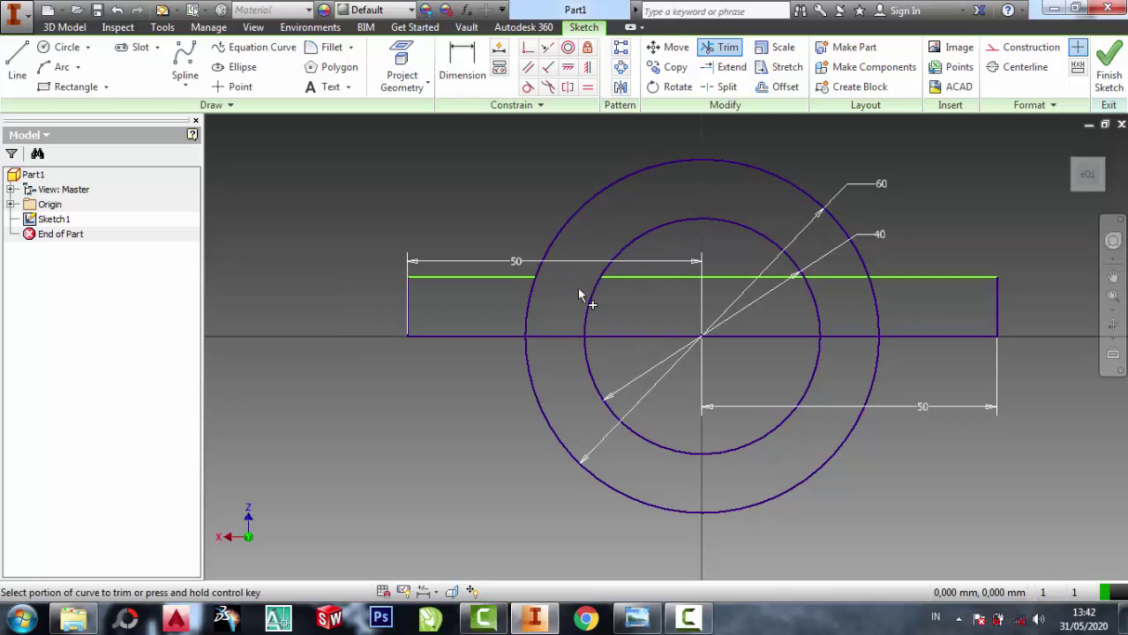
left_click(530, 305)
left_click(613, 405)
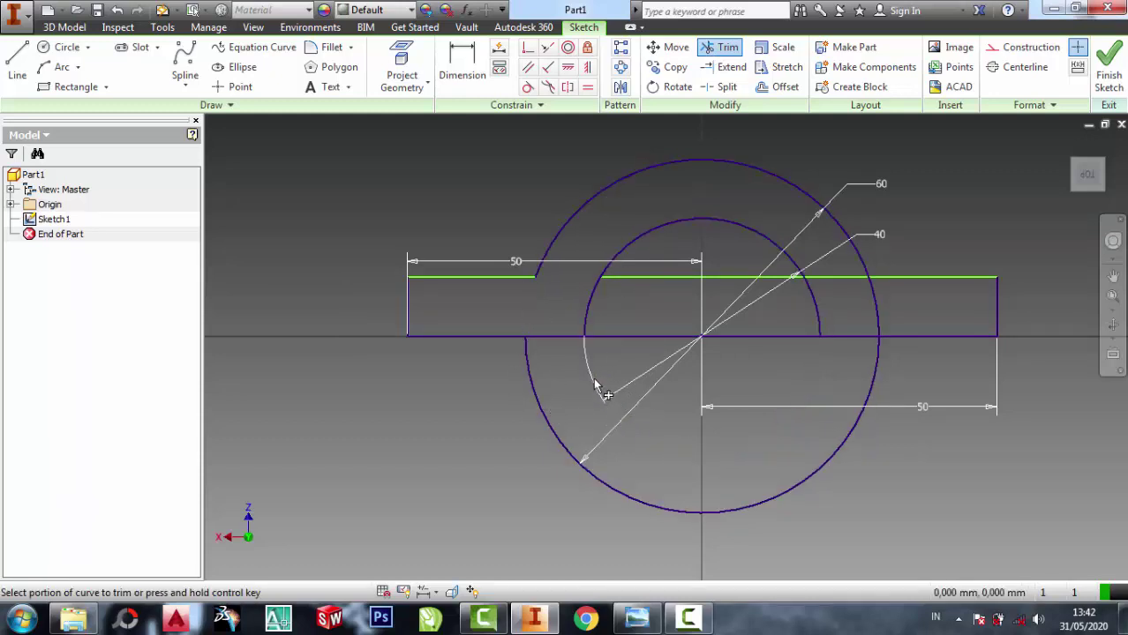
left_click(548, 422)
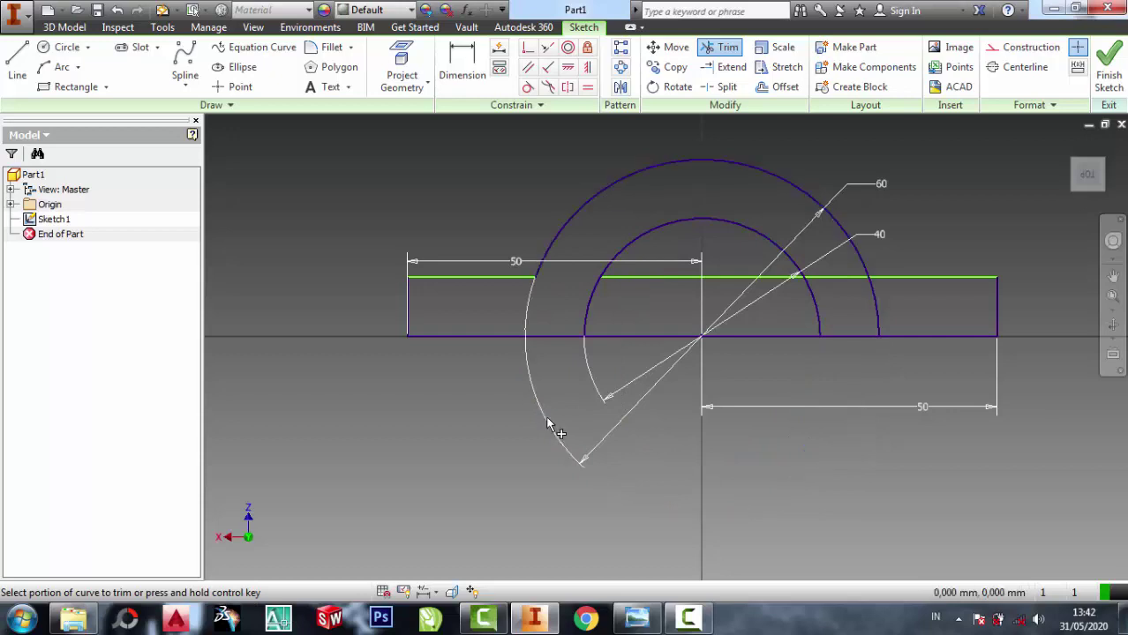
Trim the remaining flange lines crossing the arch and delete the leftover upper line inside the inner arc.
left_click(840, 279)
left_click(660, 339)
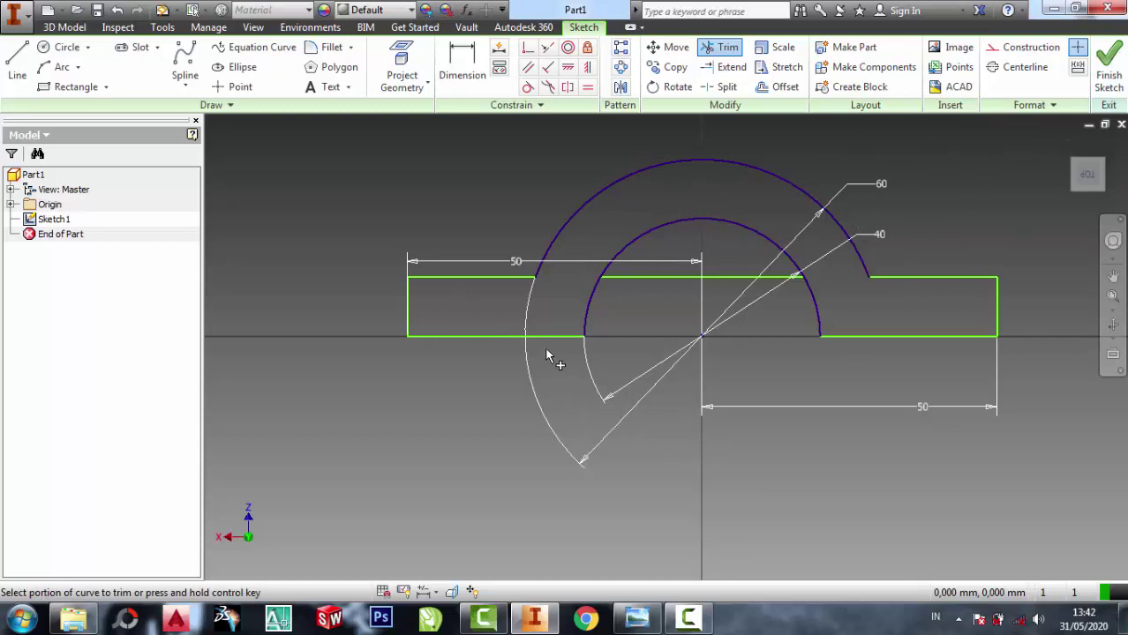
key("Escape")
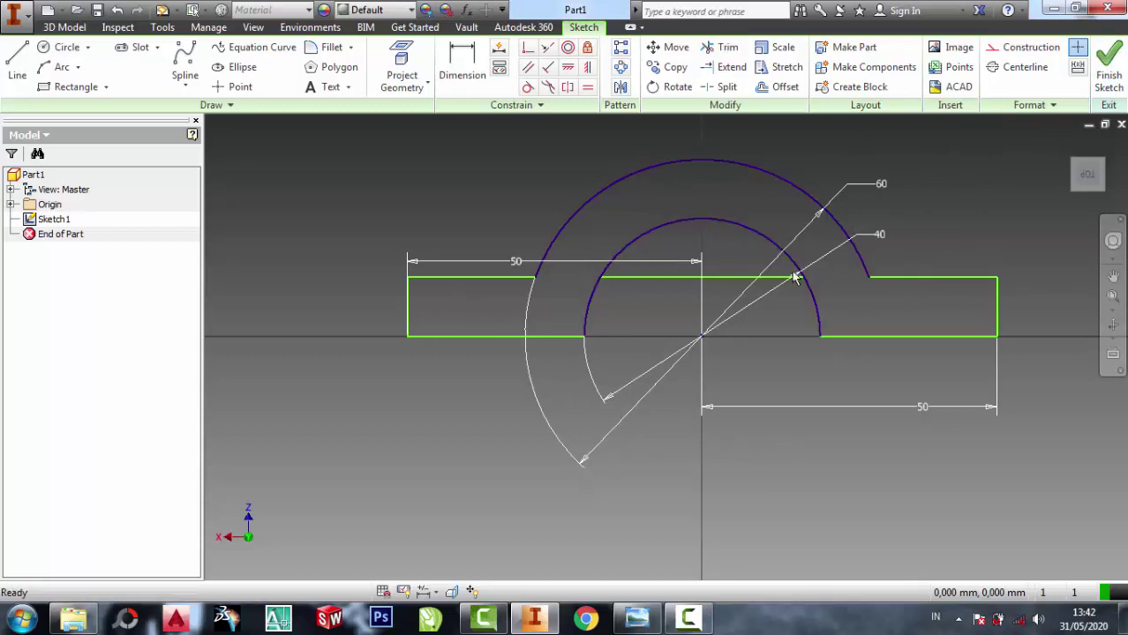
right_click(733, 280)
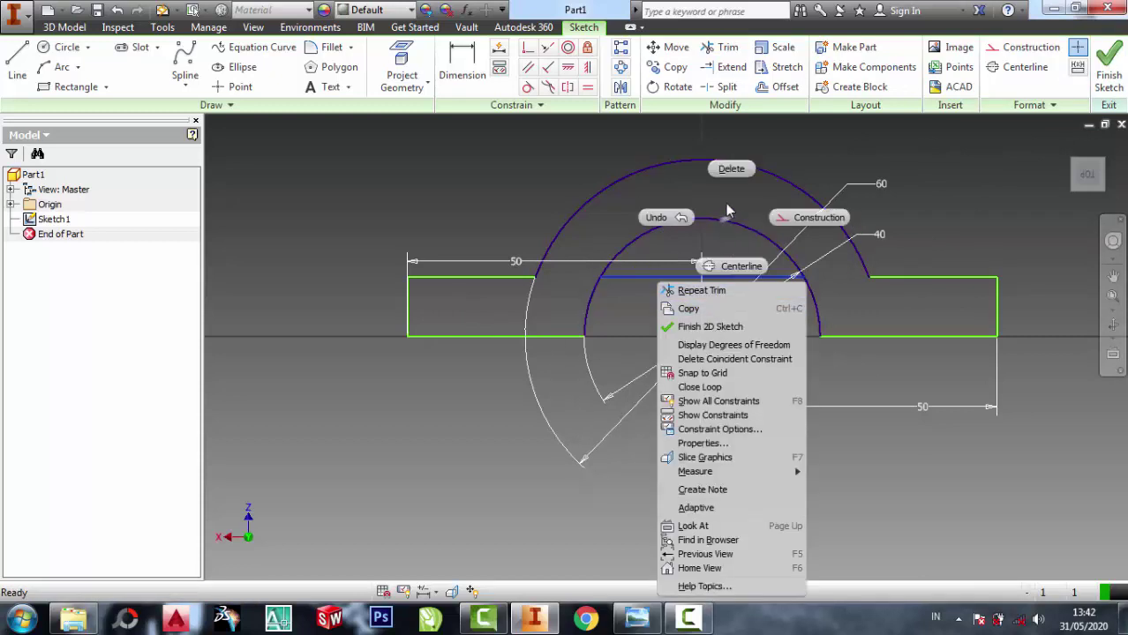
left_click(731, 169)
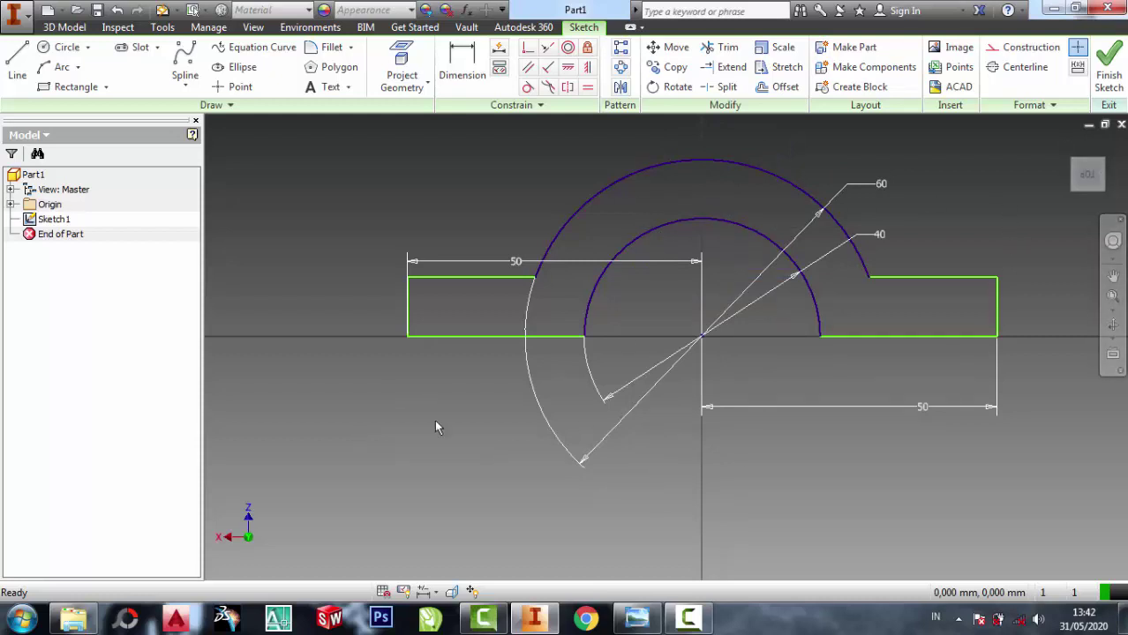
Finish the sketch and extrude the arch-and-flange profile 50 mm as a solid.
left_click(637, 618)
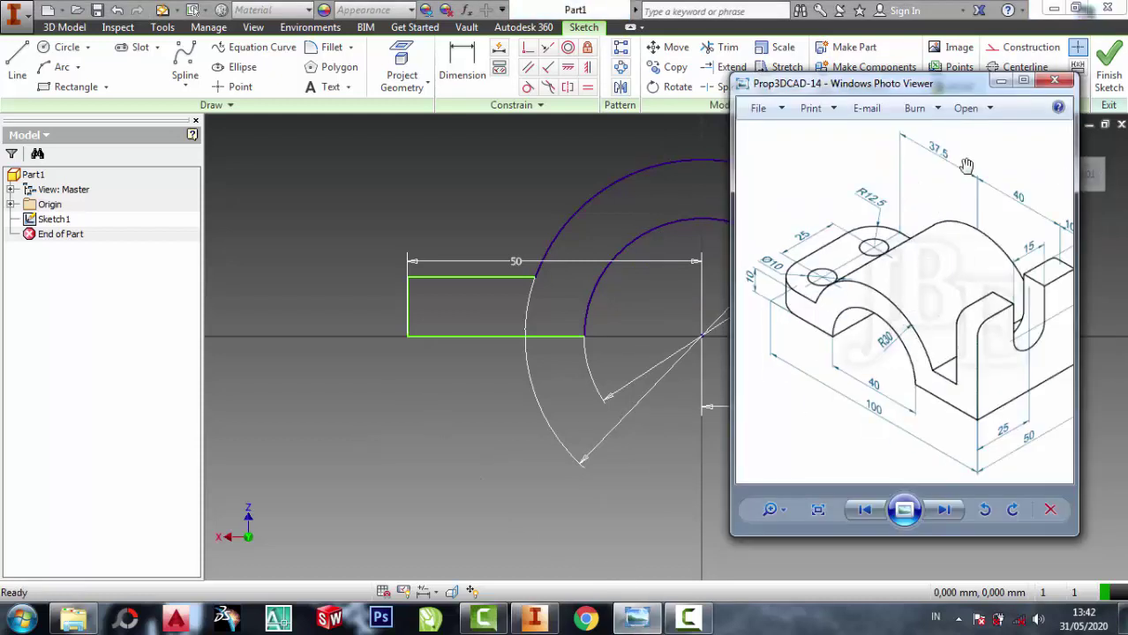
left_click(1001, 82)
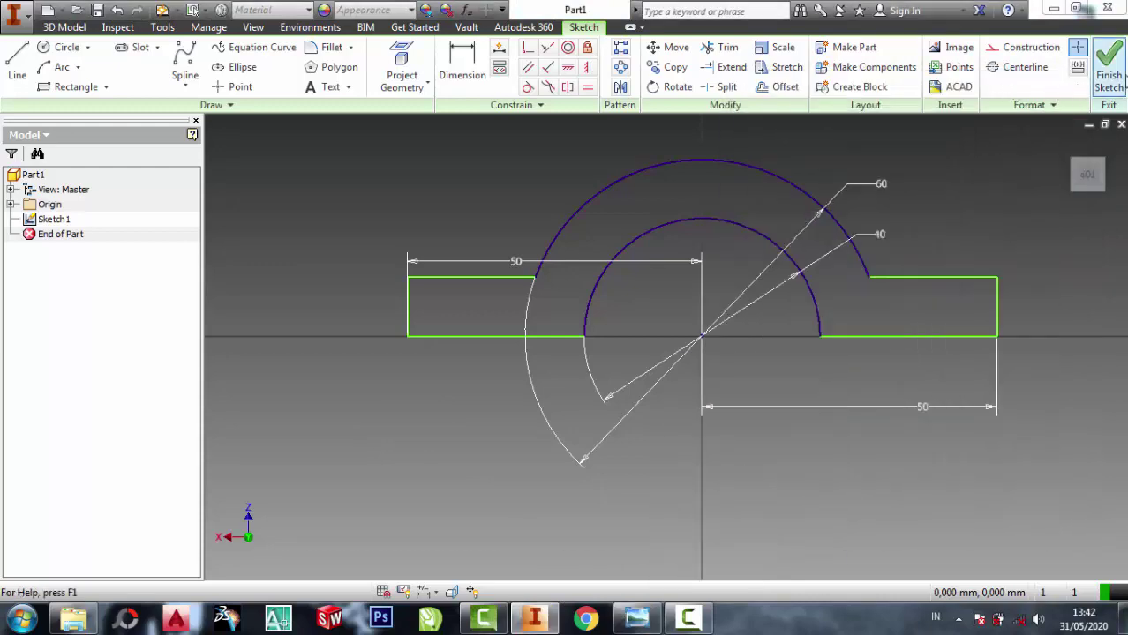
left_click(1108, 71)
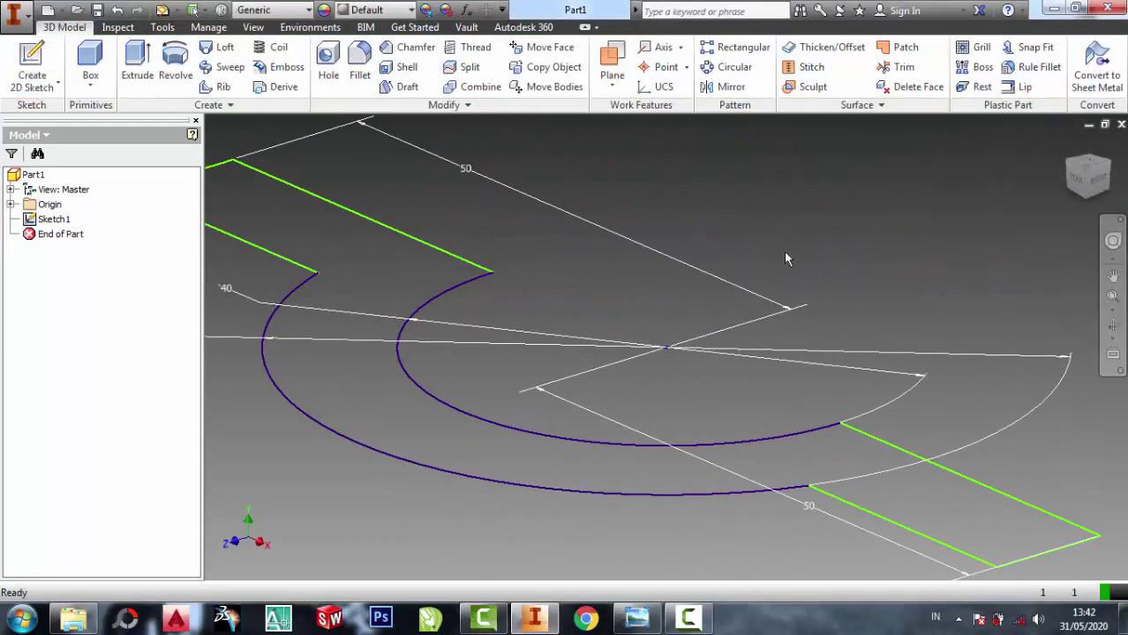
left_click(132, 69)
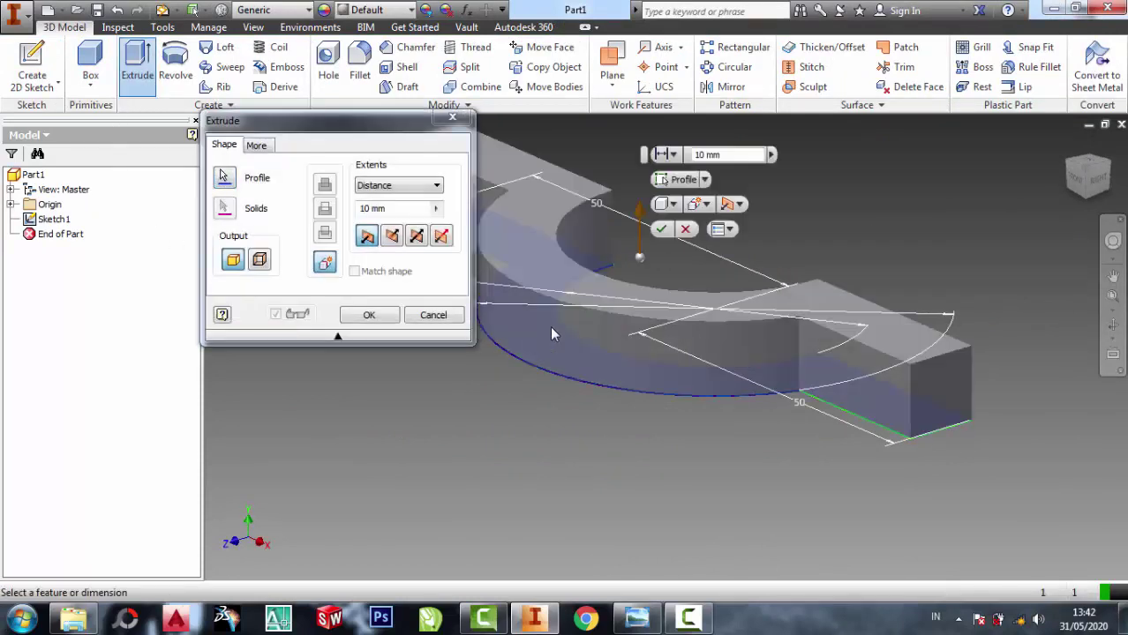
left_click(637, 620)
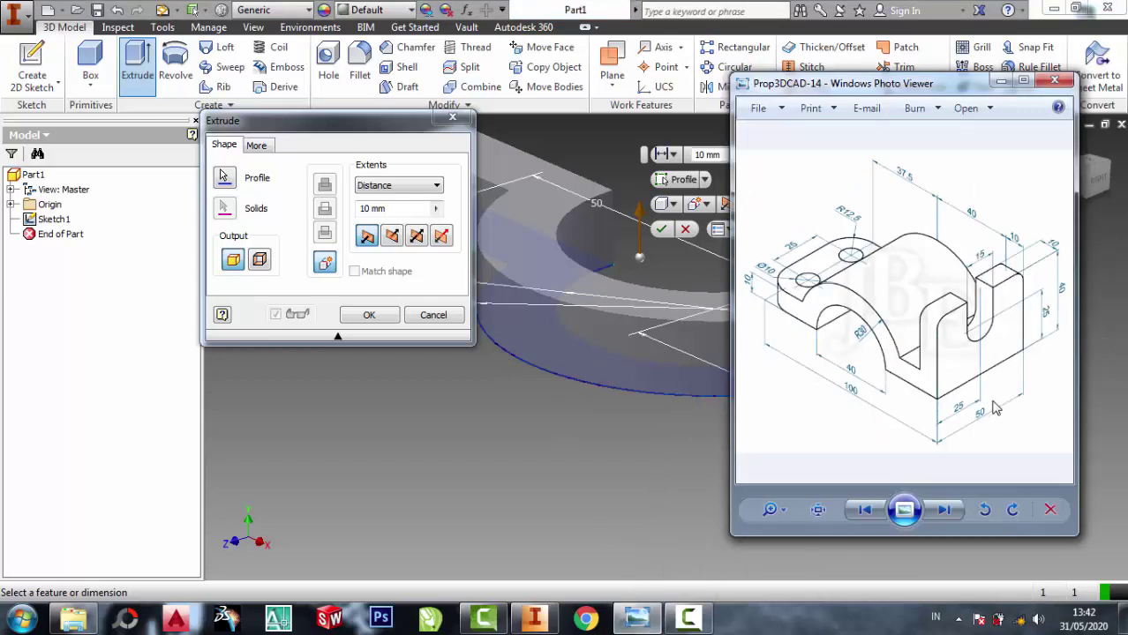
scroll(985, 439, "up", 1)
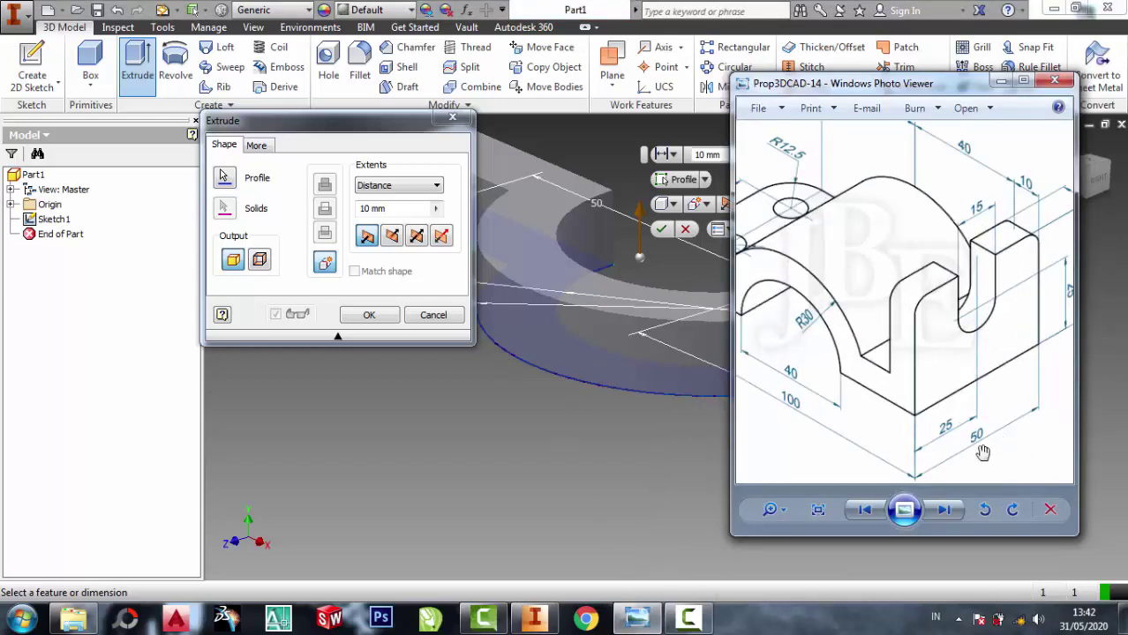
left_click(465, 466)
left_click_drag(399, 208, 366, 210)
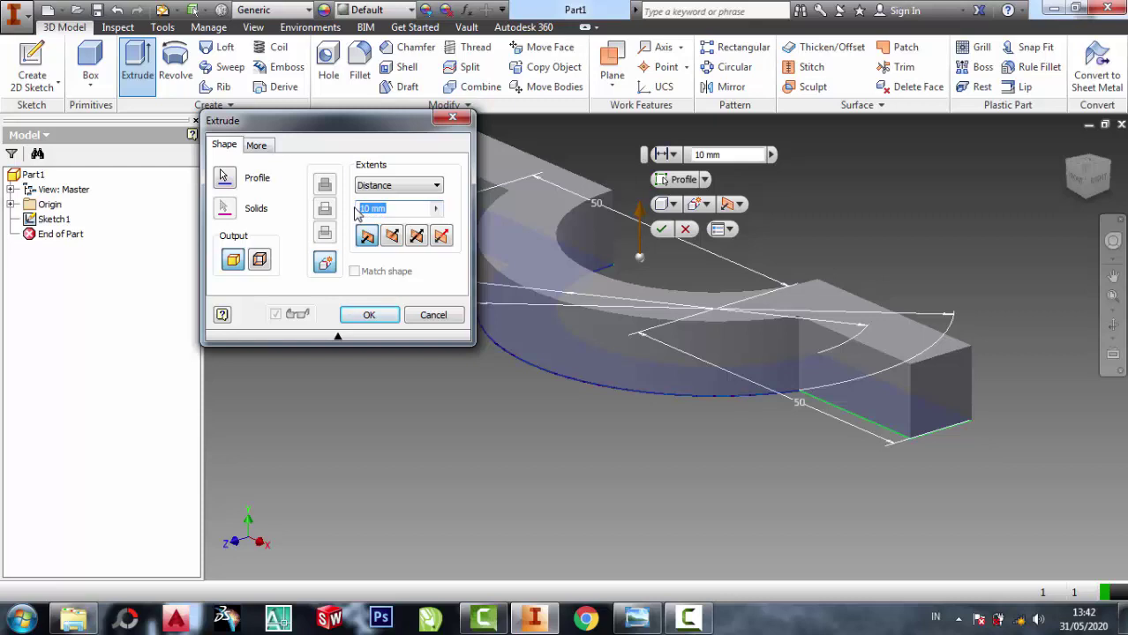
type("50")
left_click(367, 318)
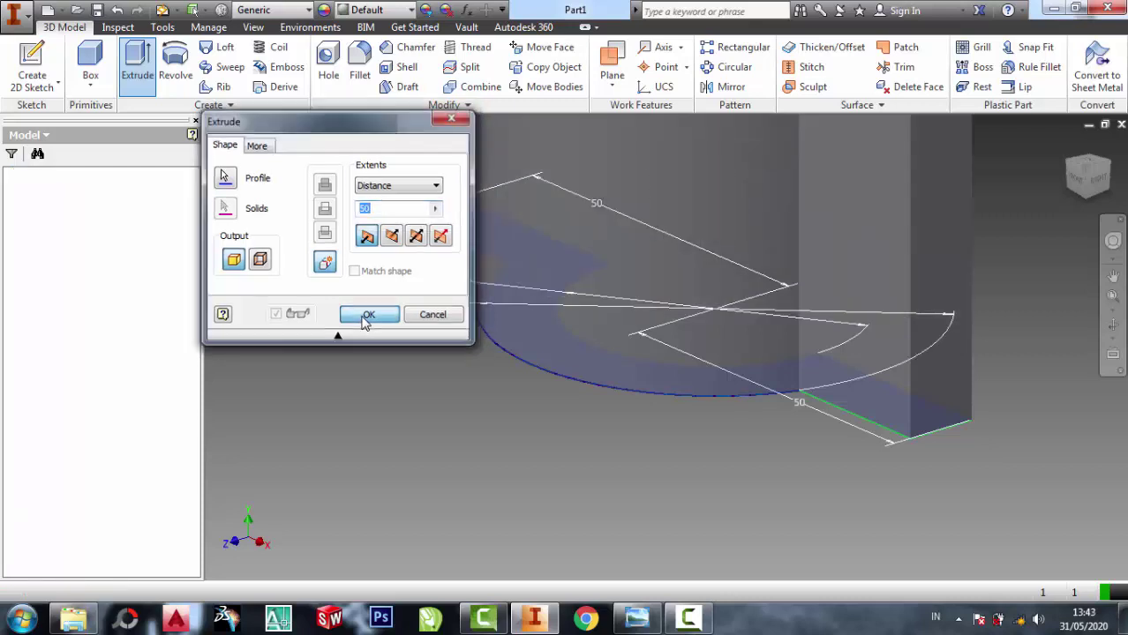
Check the bracket's upright plate in the Prop3DCAD-14 drawing and start a new sketch on the right flange's flat outer face.
scroll(632, 404, "down", 5)
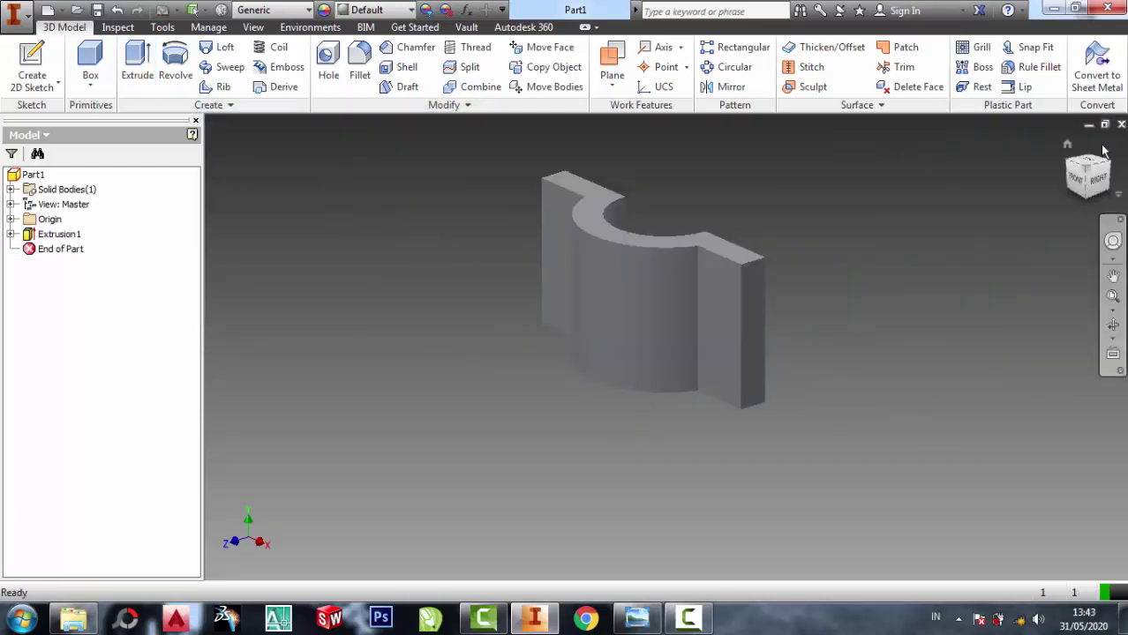
left_click(1068, 146)
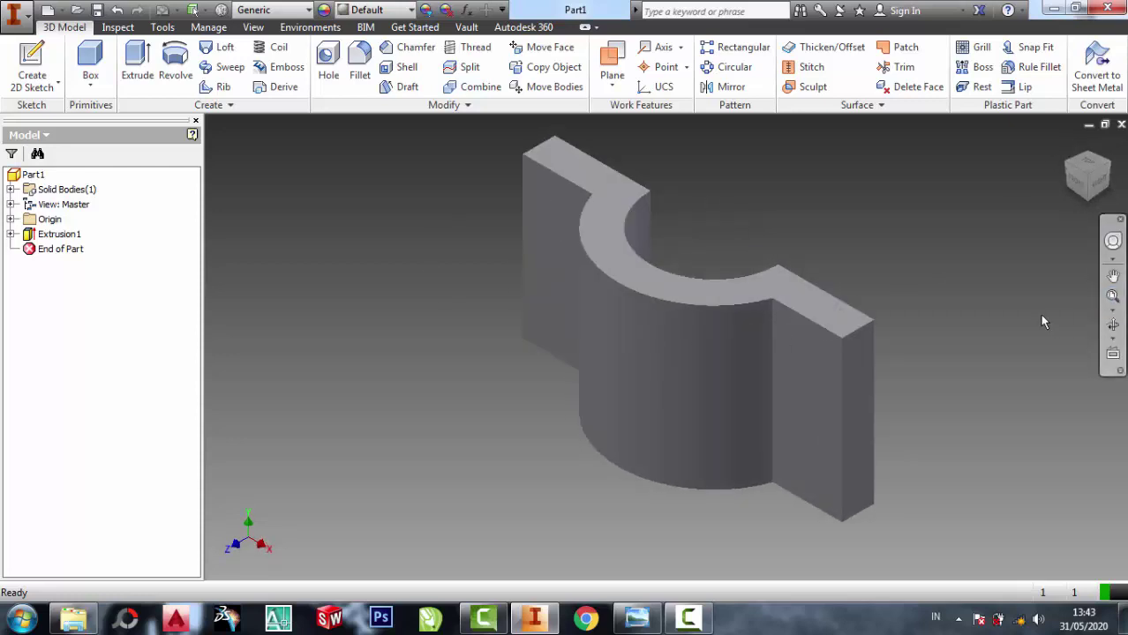
left_click(628, 621)
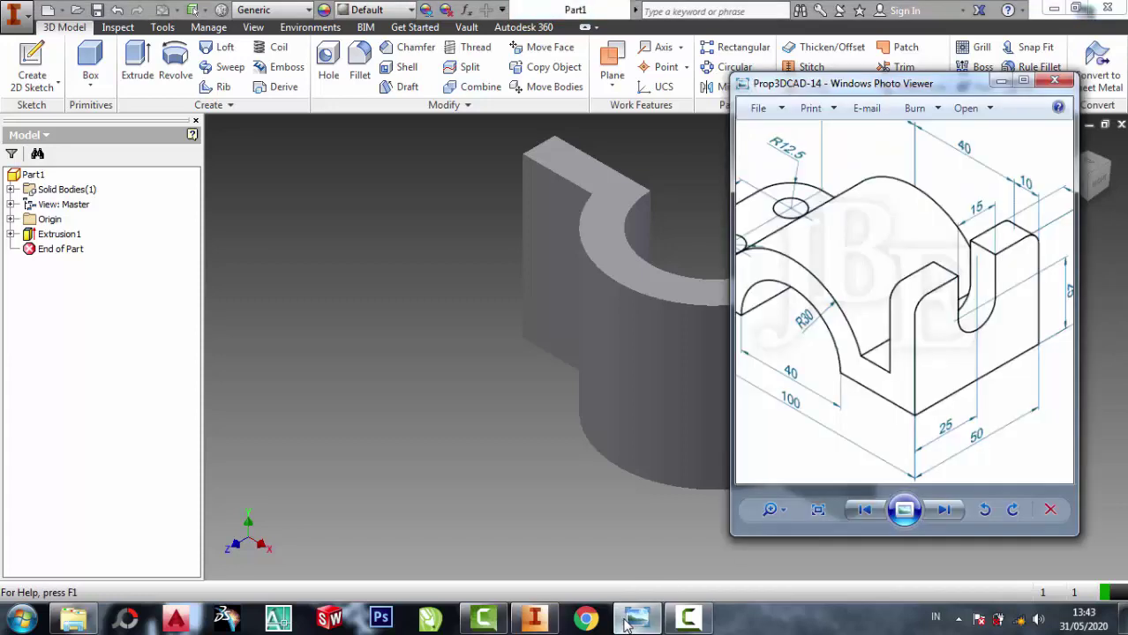
scroll(966, 335, "down", 1)
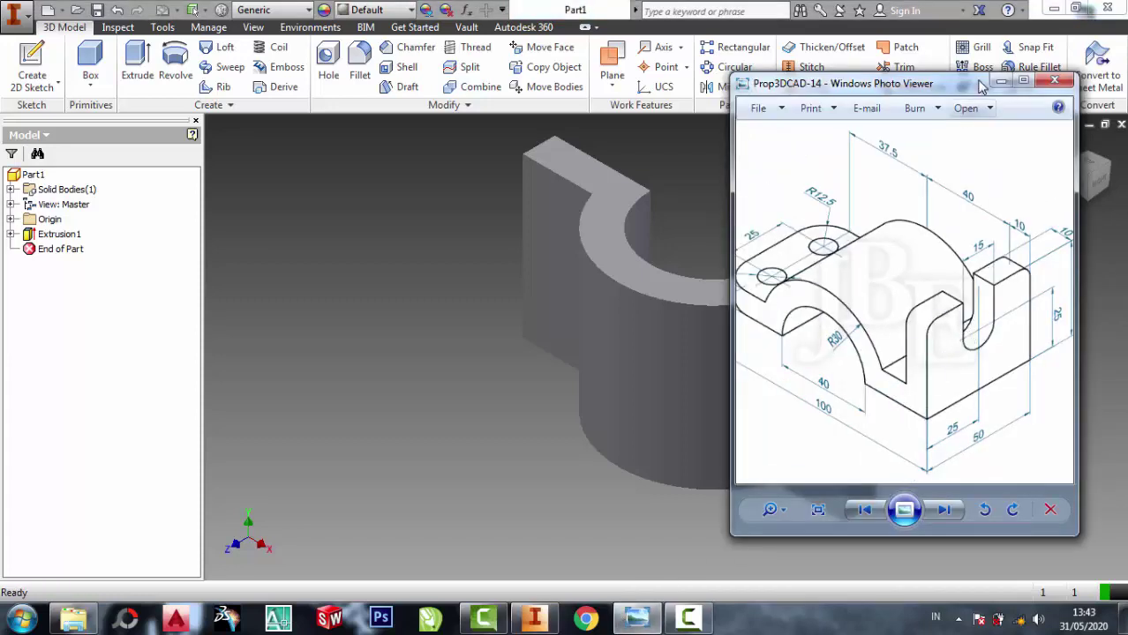
scroll(959, 271, "down", 1)
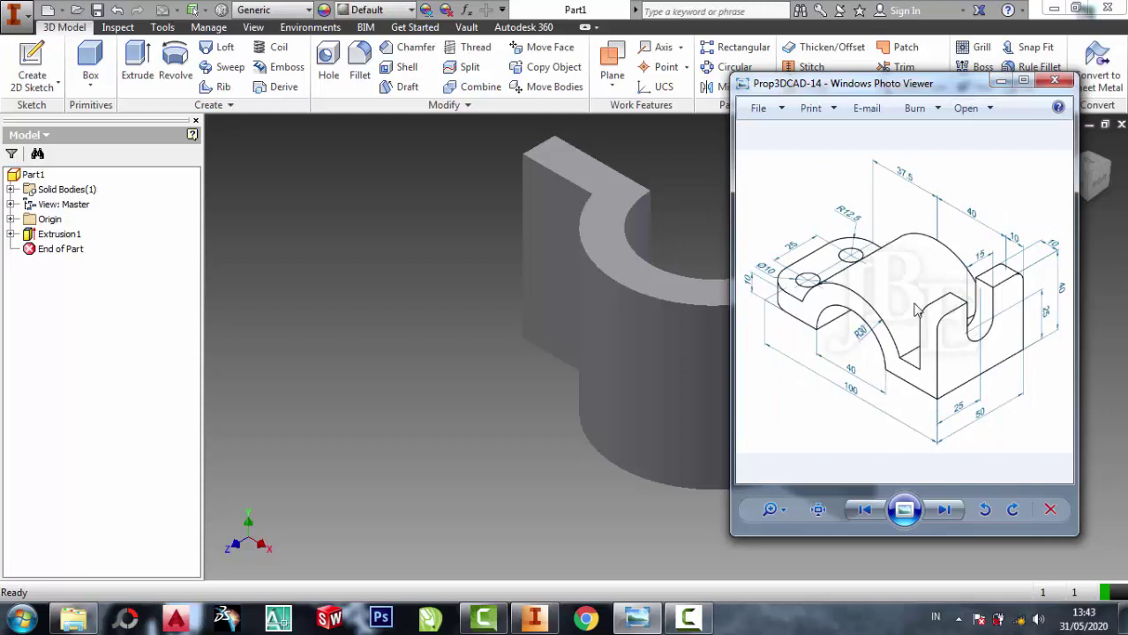
left_click(1000, 82)
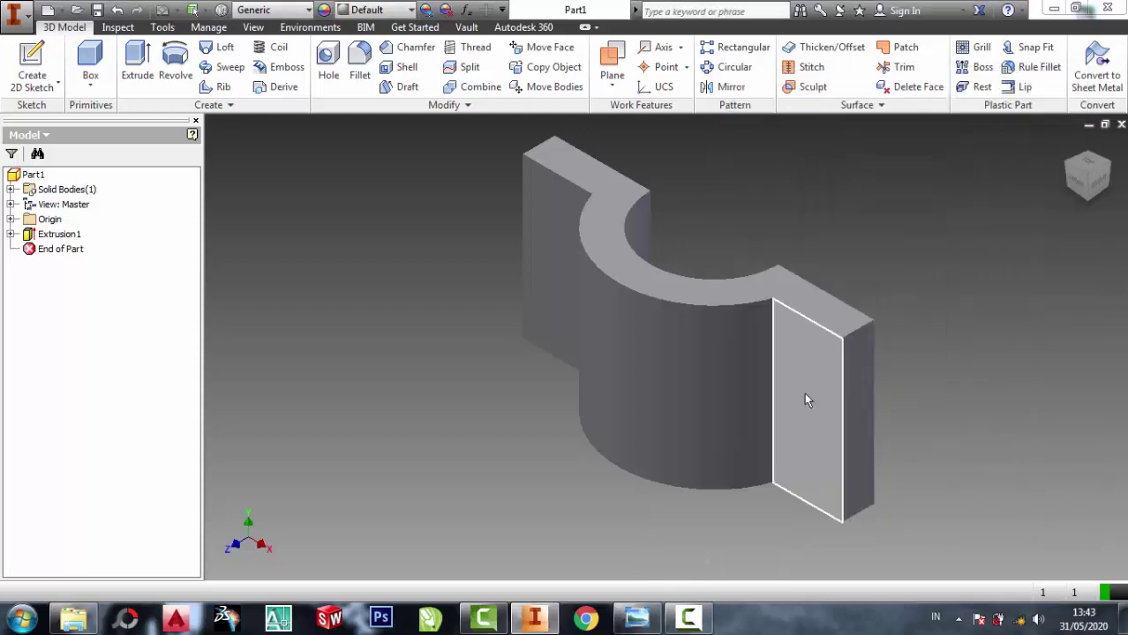
left_click(812, 397)
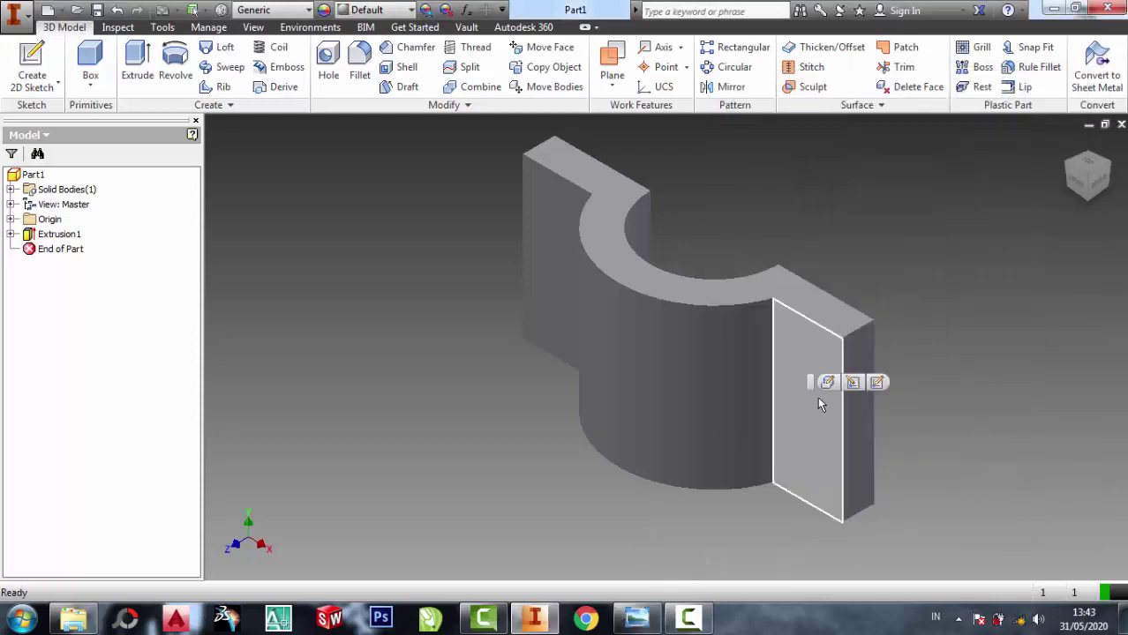
left_click(878, 382)
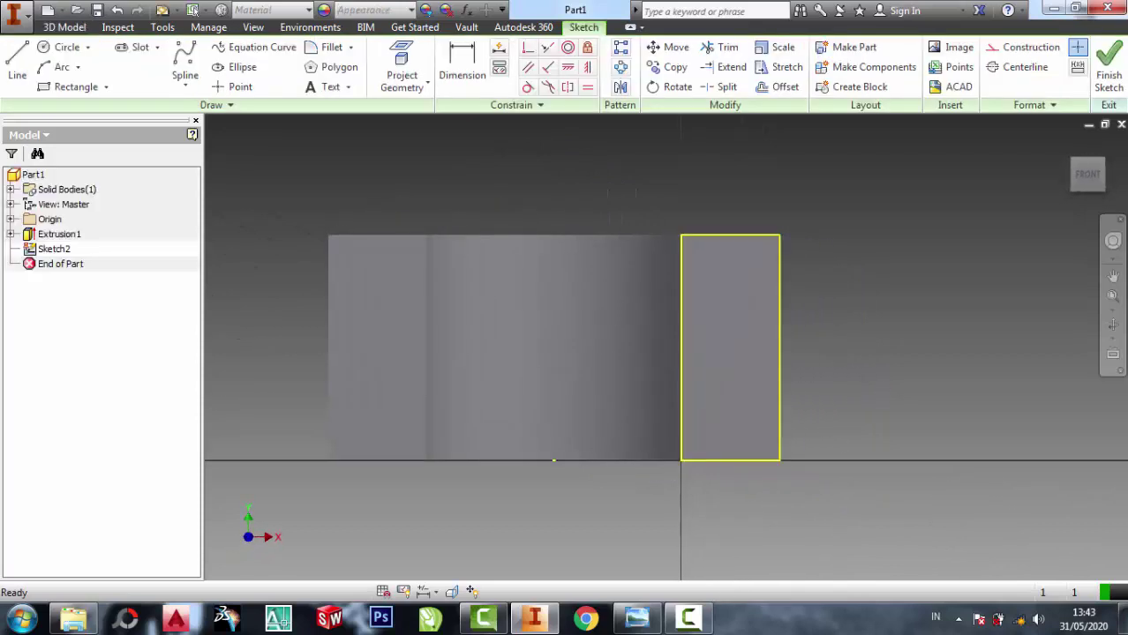
left_click(636, 620)
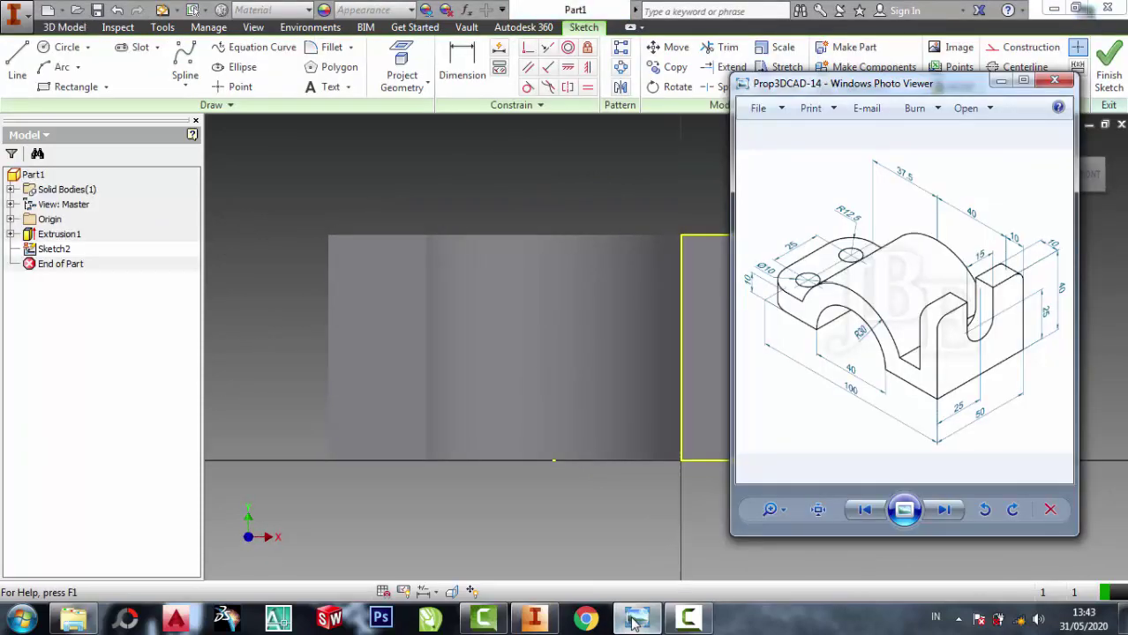
left_click(1000, 80)
left_click(15, 60)
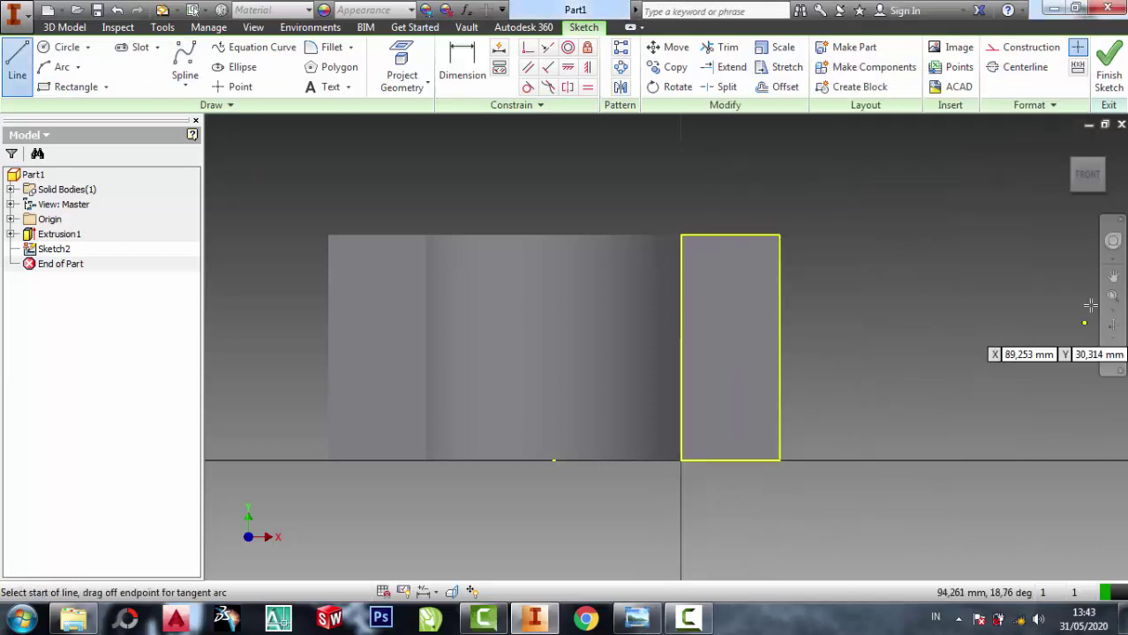
left_click(750, 233)
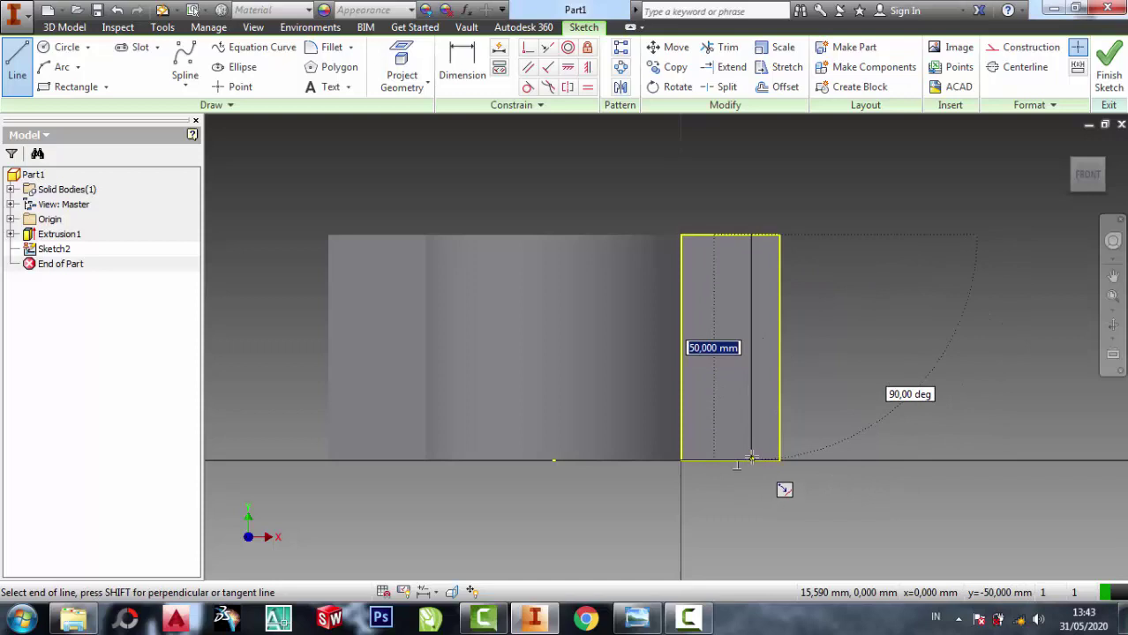
left_click(751, 458)
key("Escape")
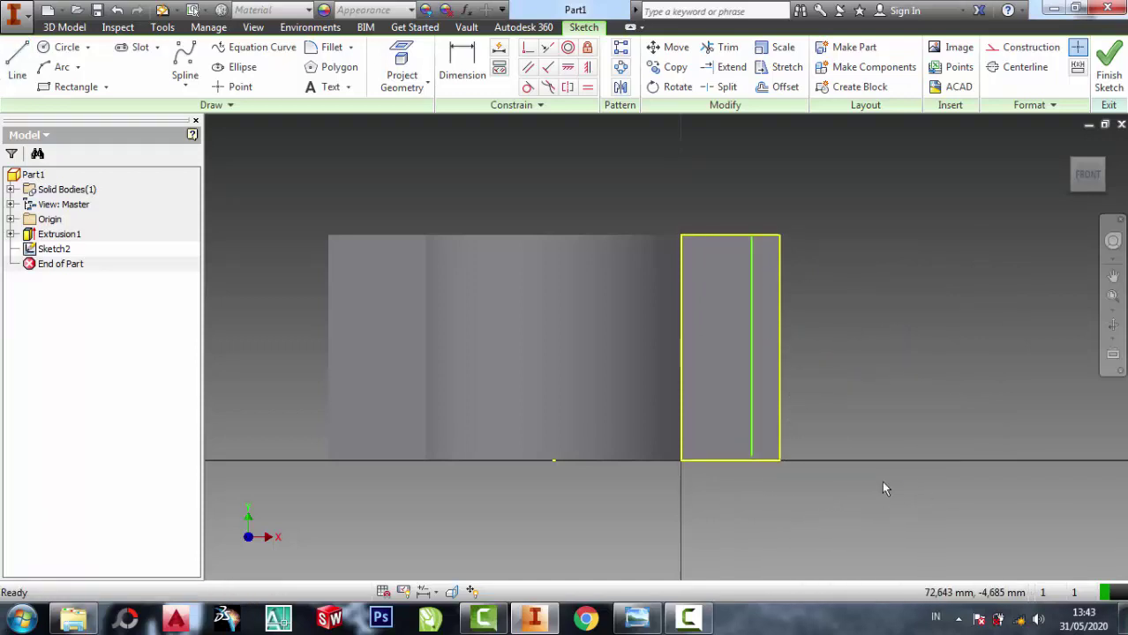
key("ctrl+z")
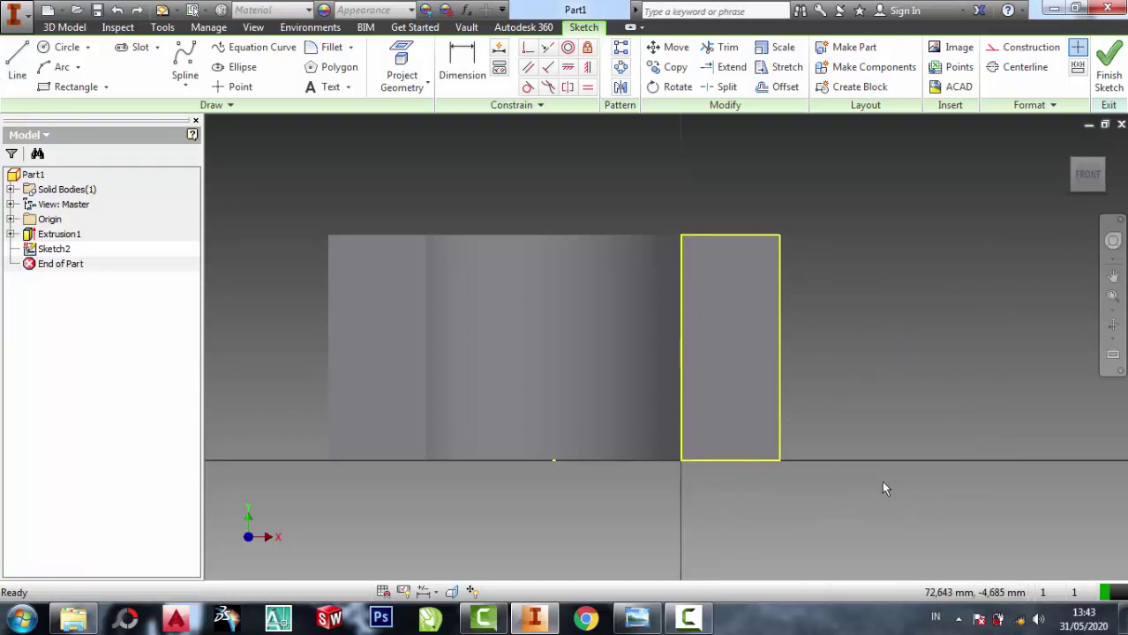
Draw a vertical line across the full height of the projected flange rectangle, about 6 mm from its outer edge.
left_click(16, 61)
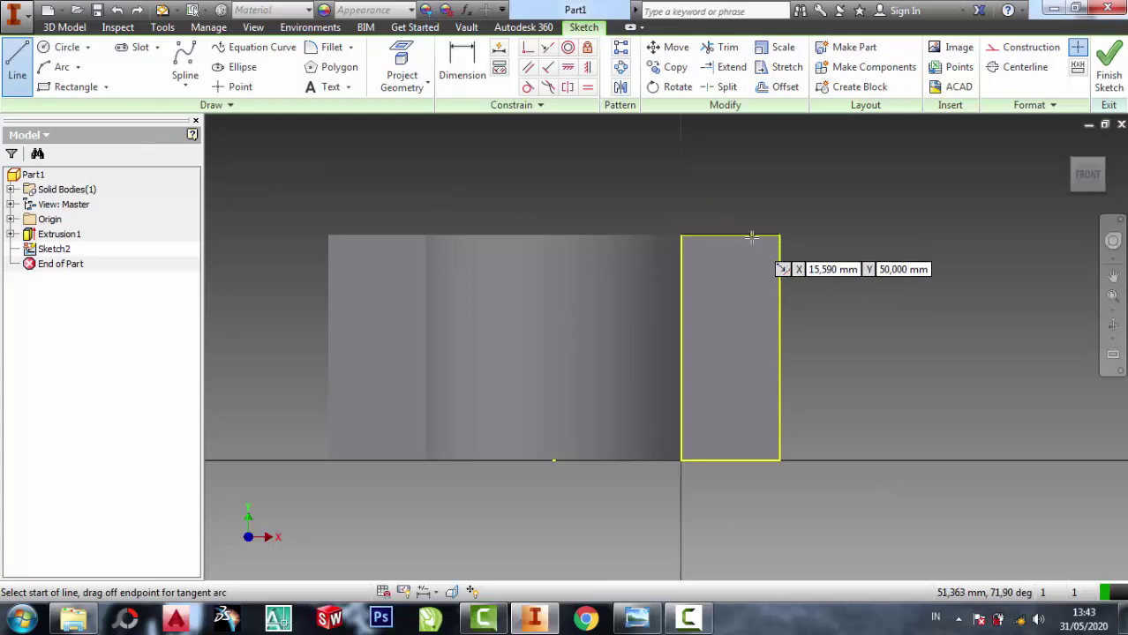
left_click(751, 234)
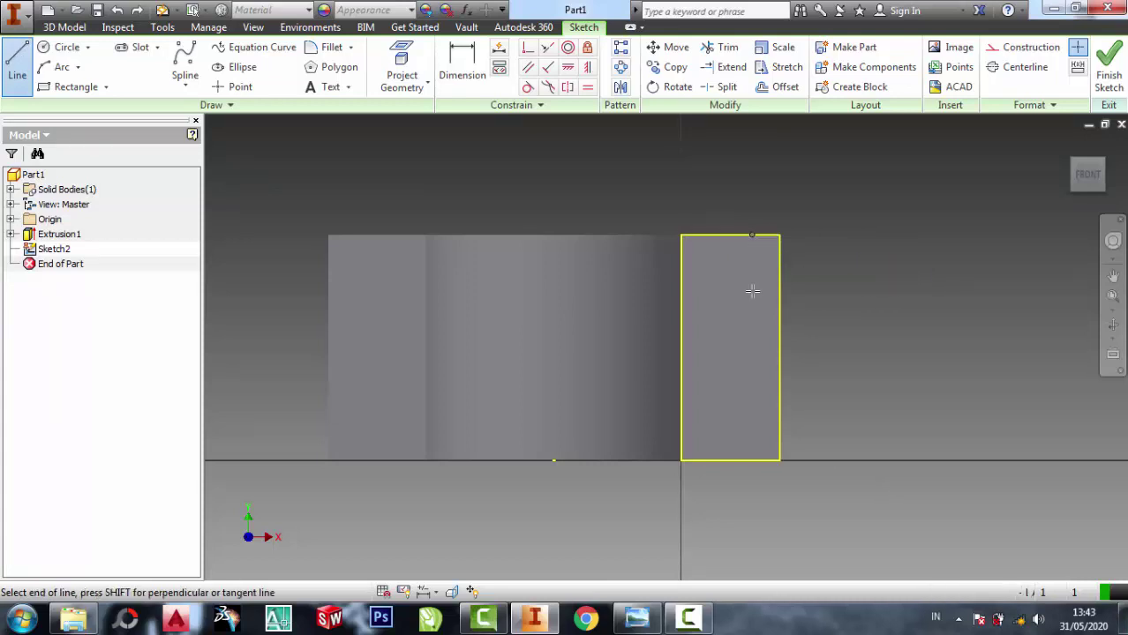
double_click(751, 459)
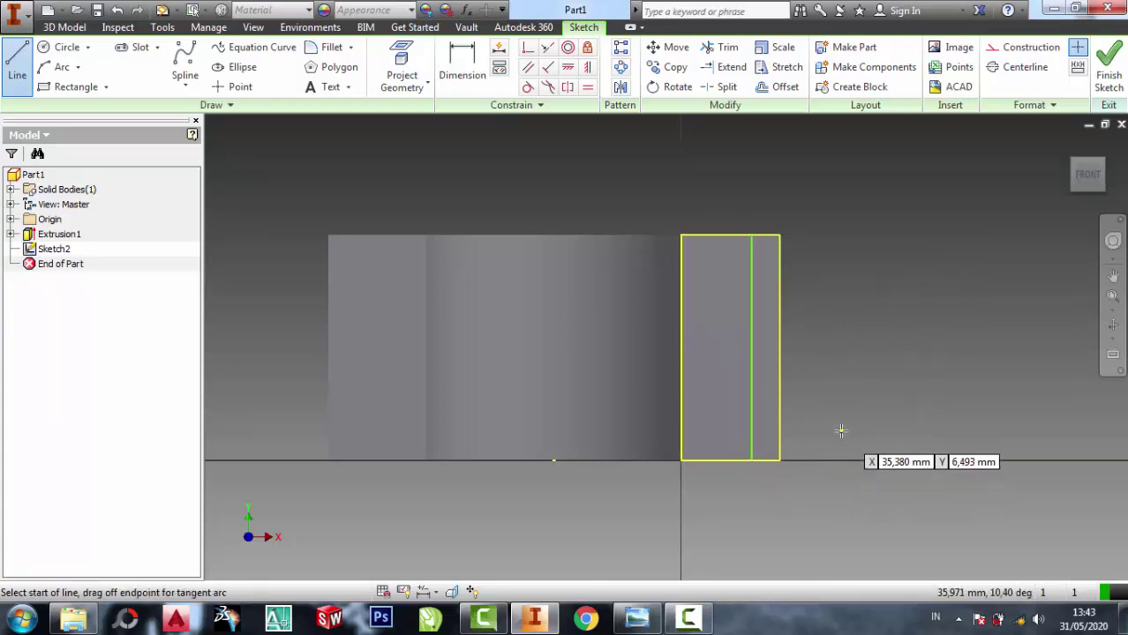
key("Escape")
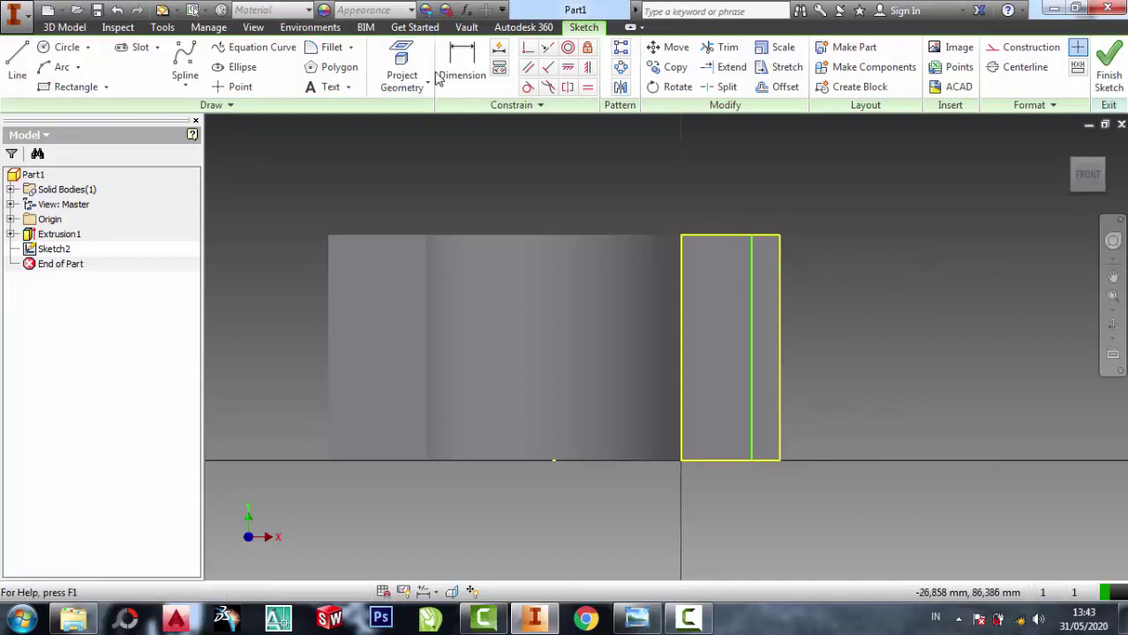
Check the plate thickness in the Prop3DCAD-14 drawing and dimension the vertical line 10 mm from the flange's outer edge.
left_click(460, 66)
left_click(752, 416)
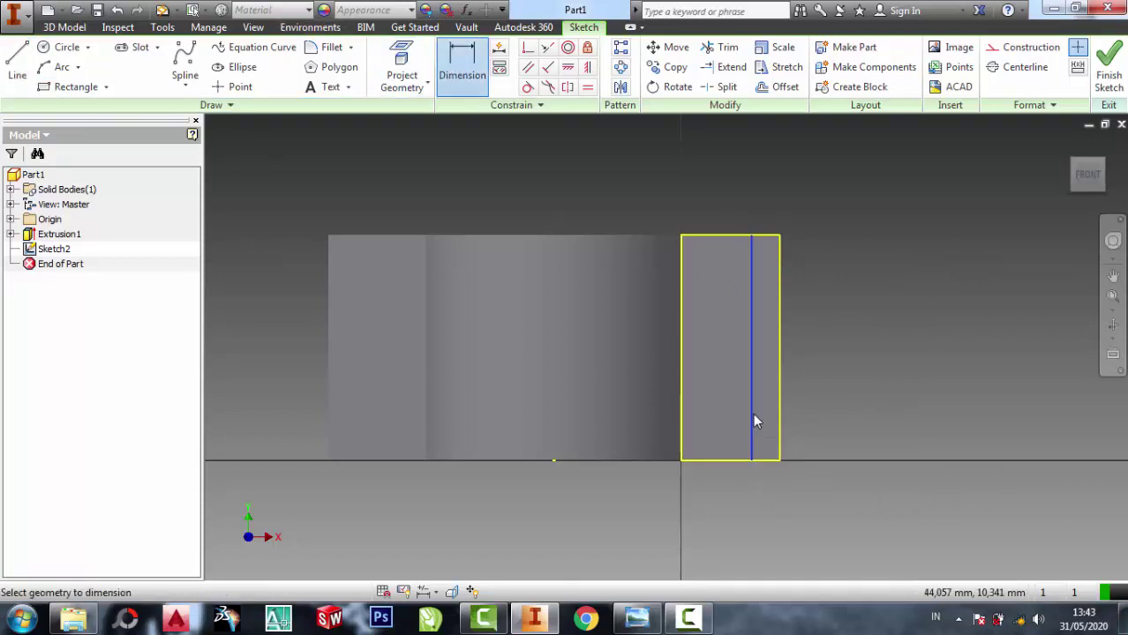
left_click(779, 428)
left_click(774, 509)
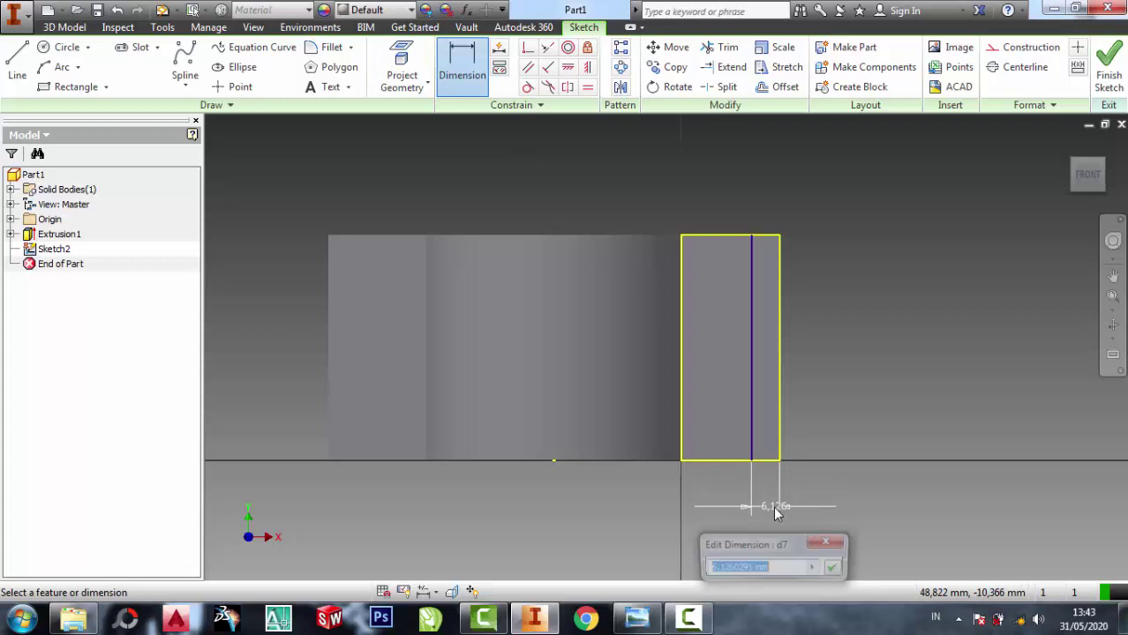
left_click(636, 619)
scroll(1005, 274, "up", 3)
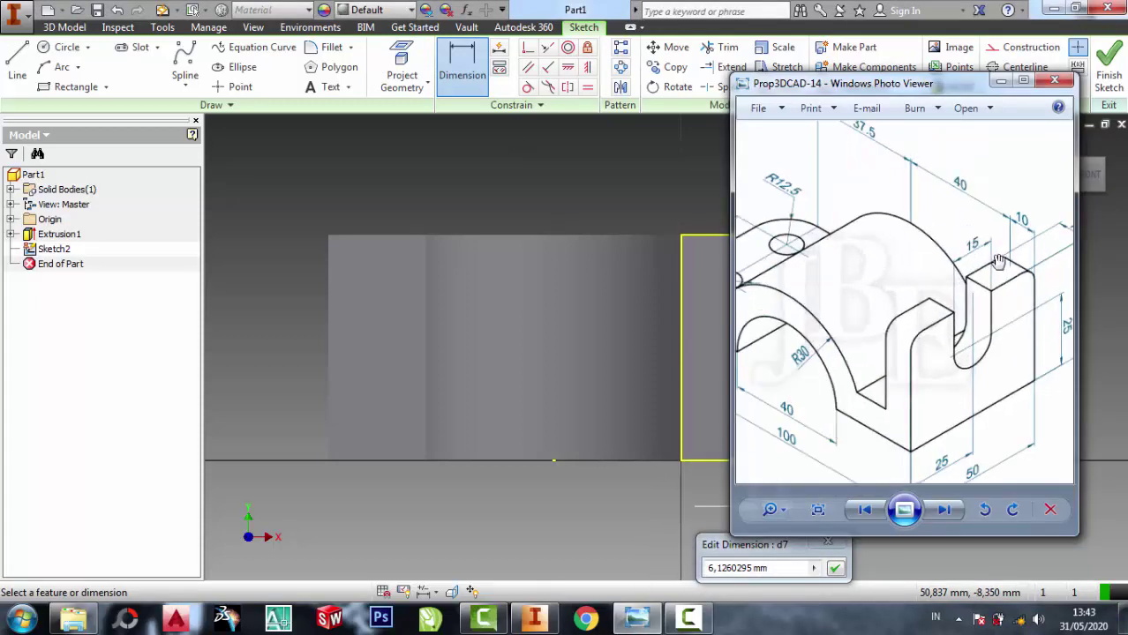
scroll(1041, 258, "down", 3)
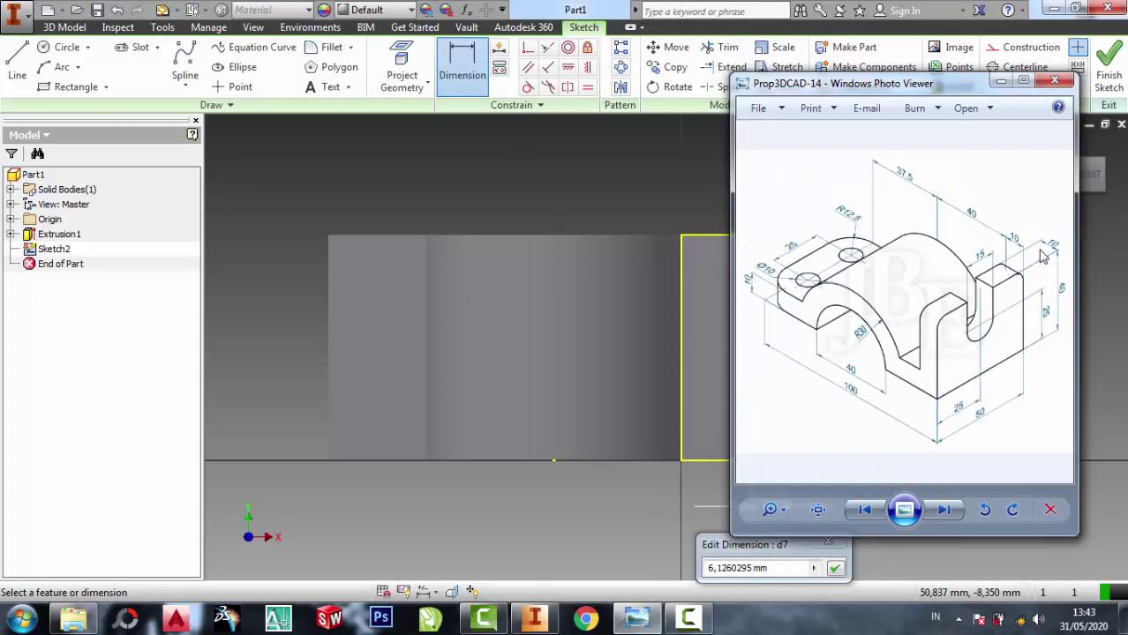
left_click(1000, 83)
left_click(1061, 8)
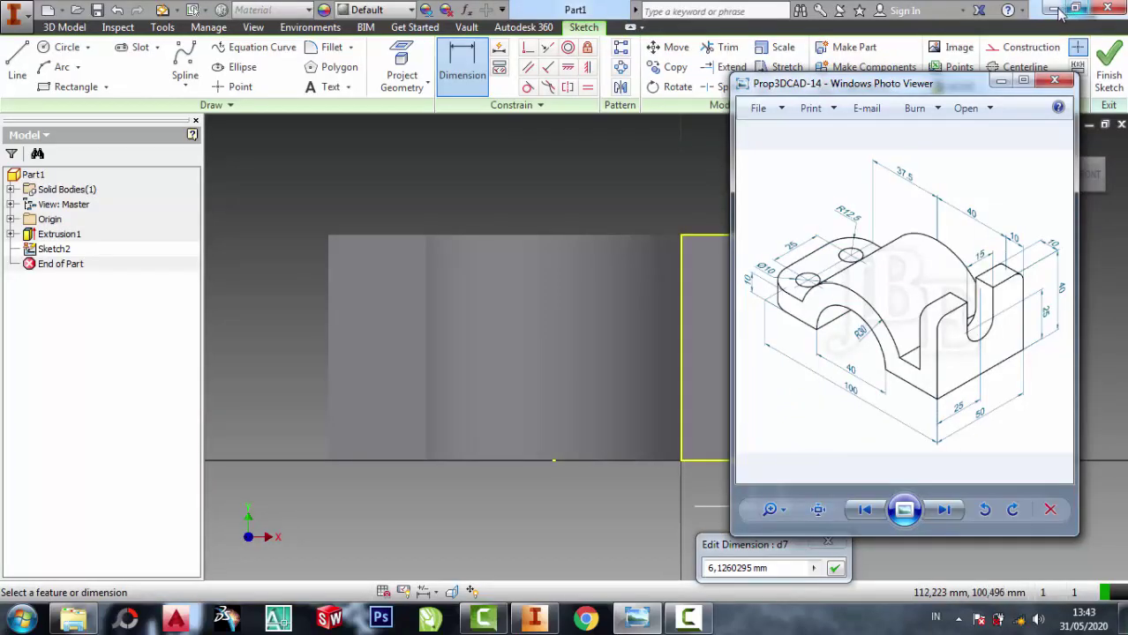
left_click(1001, 82)
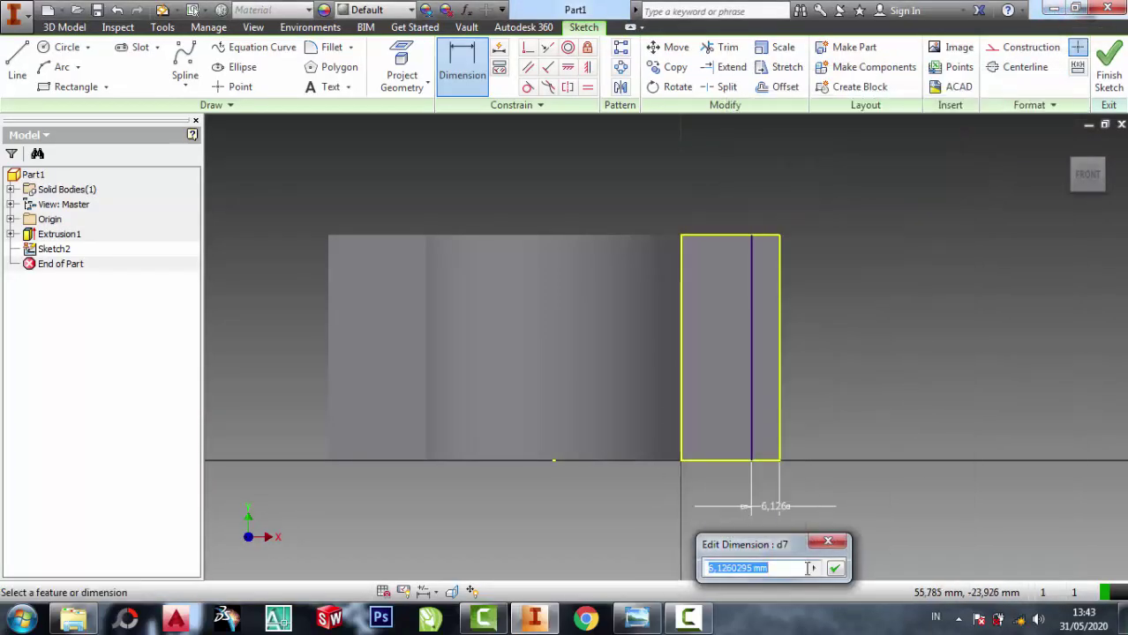
type("10")
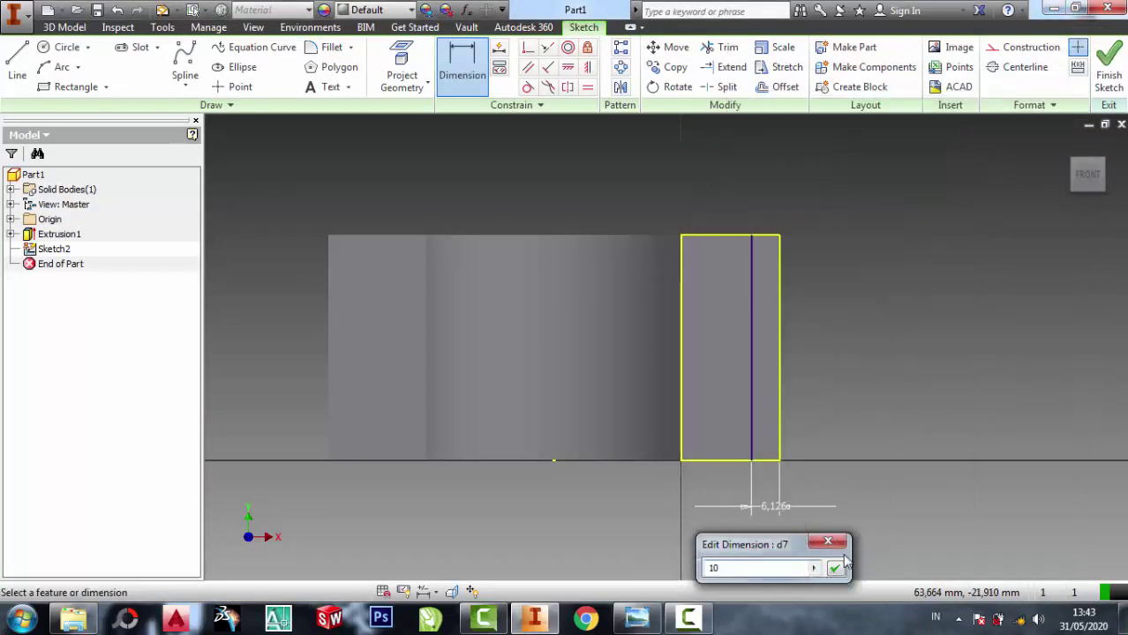
left_click(835, 568)
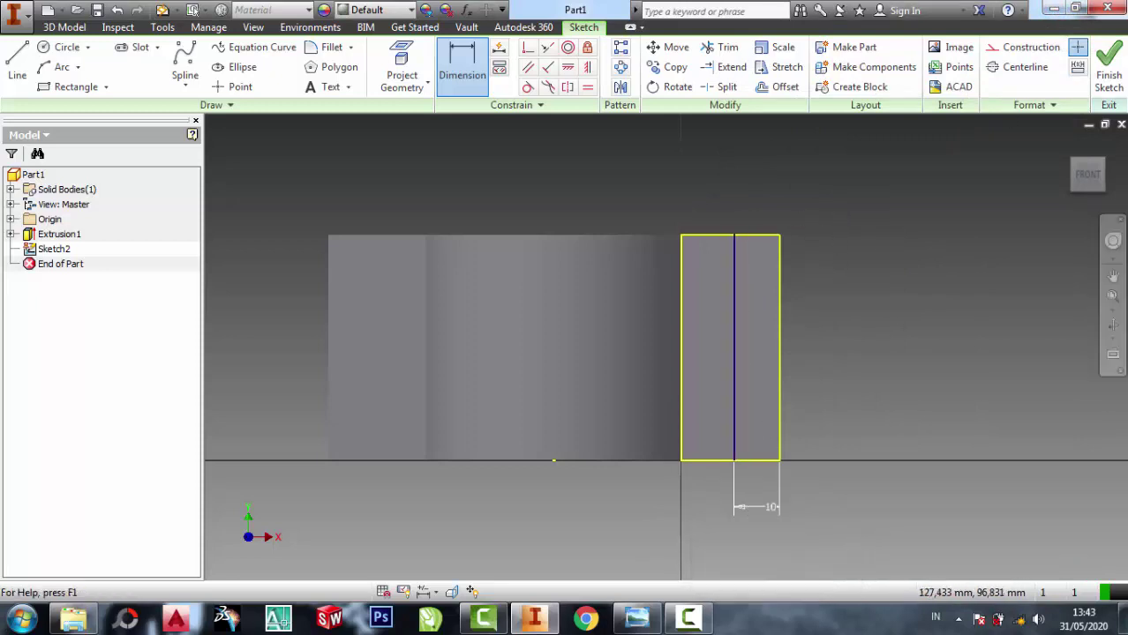
Finish the sketch, check the plate's height in the drawing, and extrude the 10 mm wide outer strip 30 mm outward, joined to the body.
left_click(1109, 72)
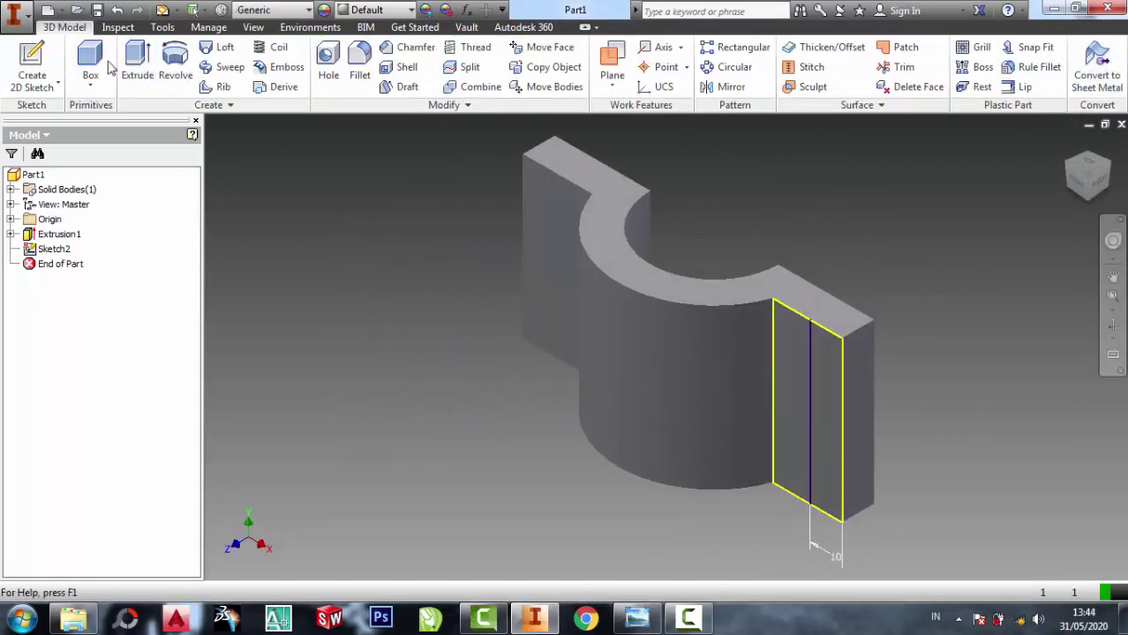
left_click(136, 62)
left_click(827, 412)
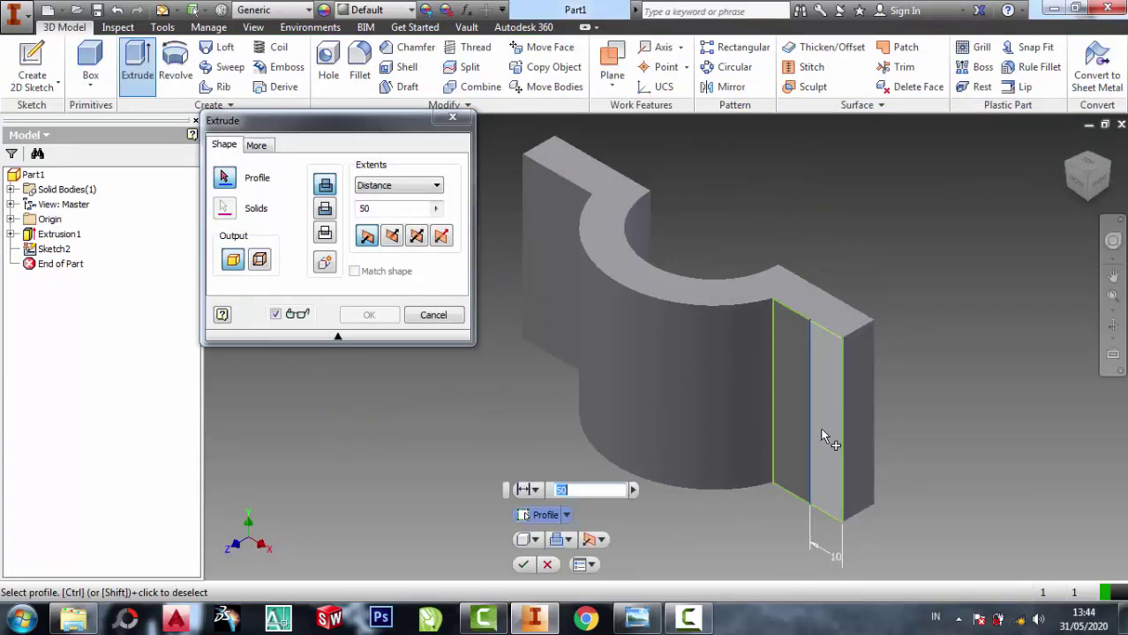
left_click(638, 618)
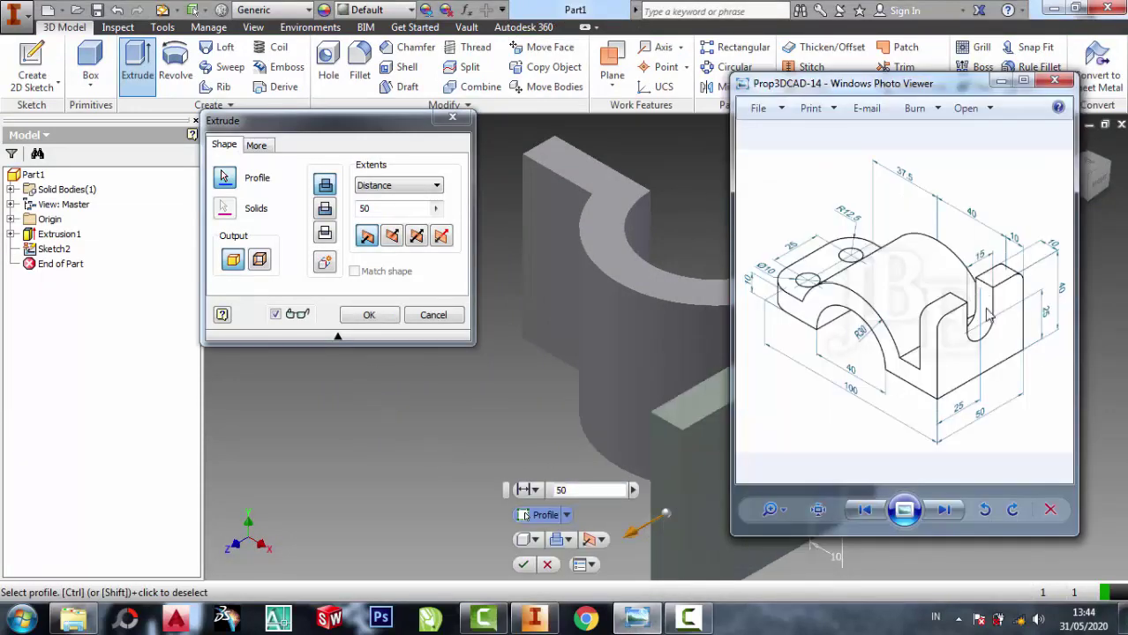
scroll(1064, 298, "up", 2)
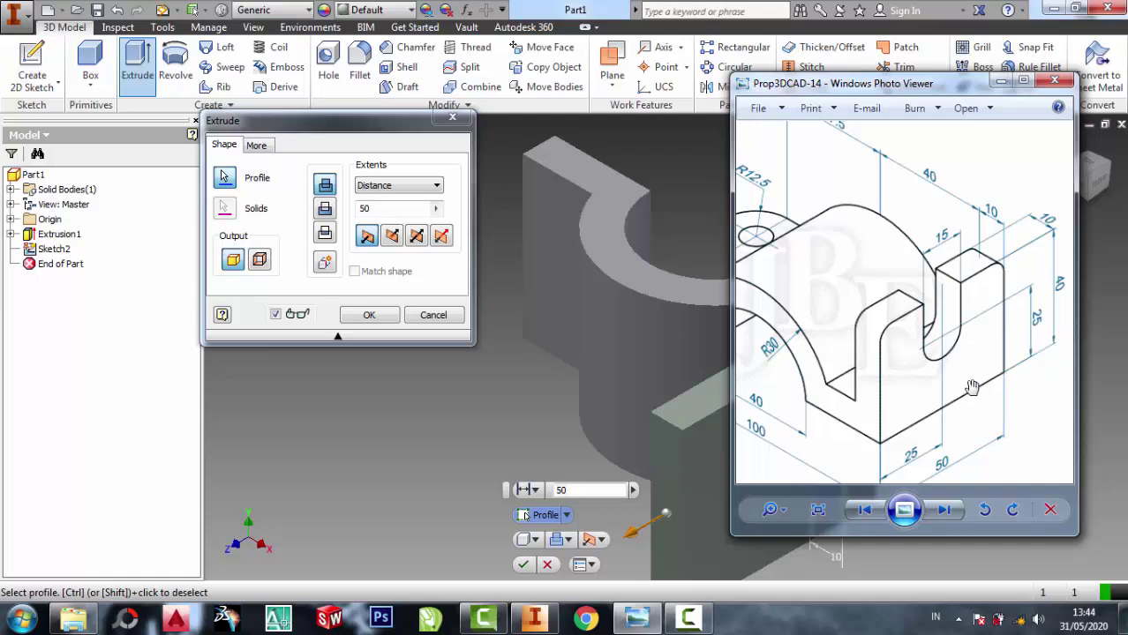
scroll(971, 388, "down", 1)
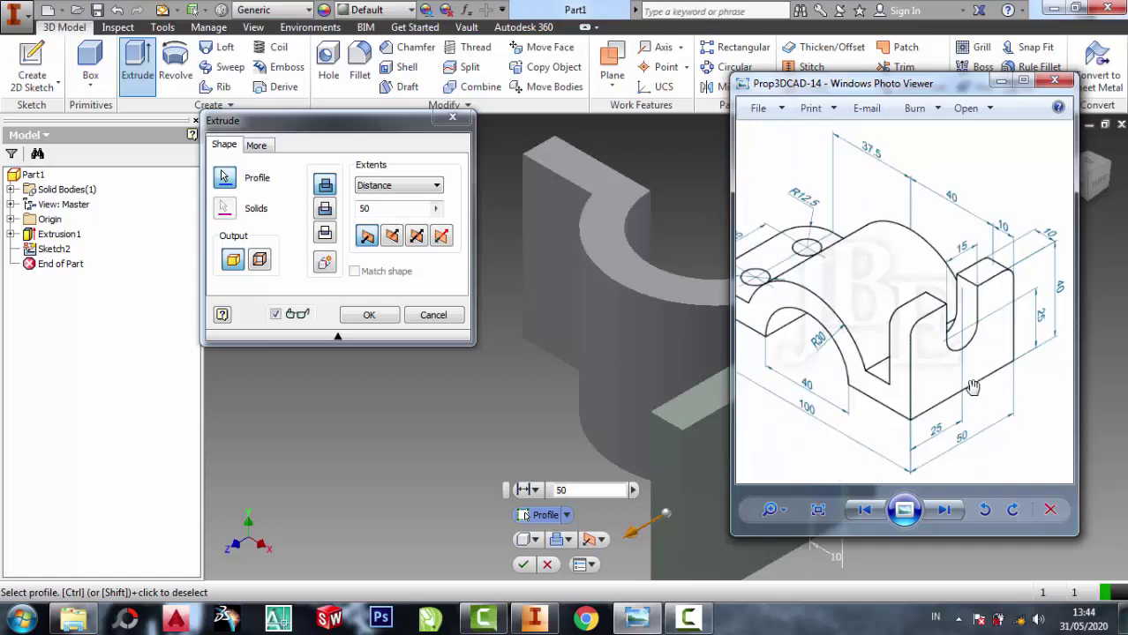
left_click(1000, 80)
left_click(388, 212)
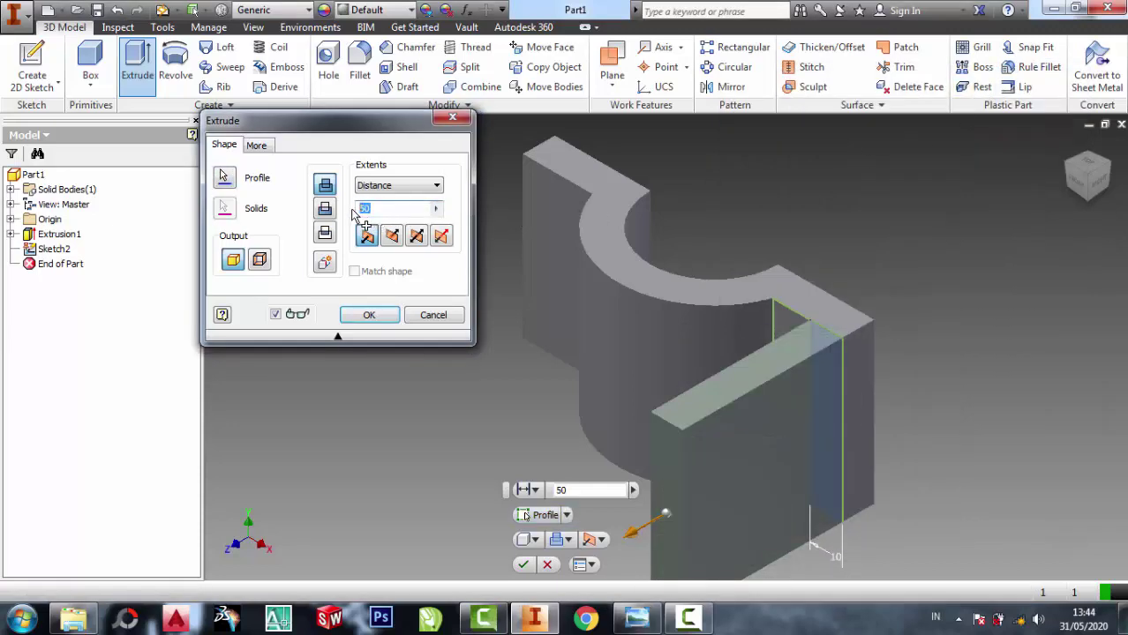
type("30")
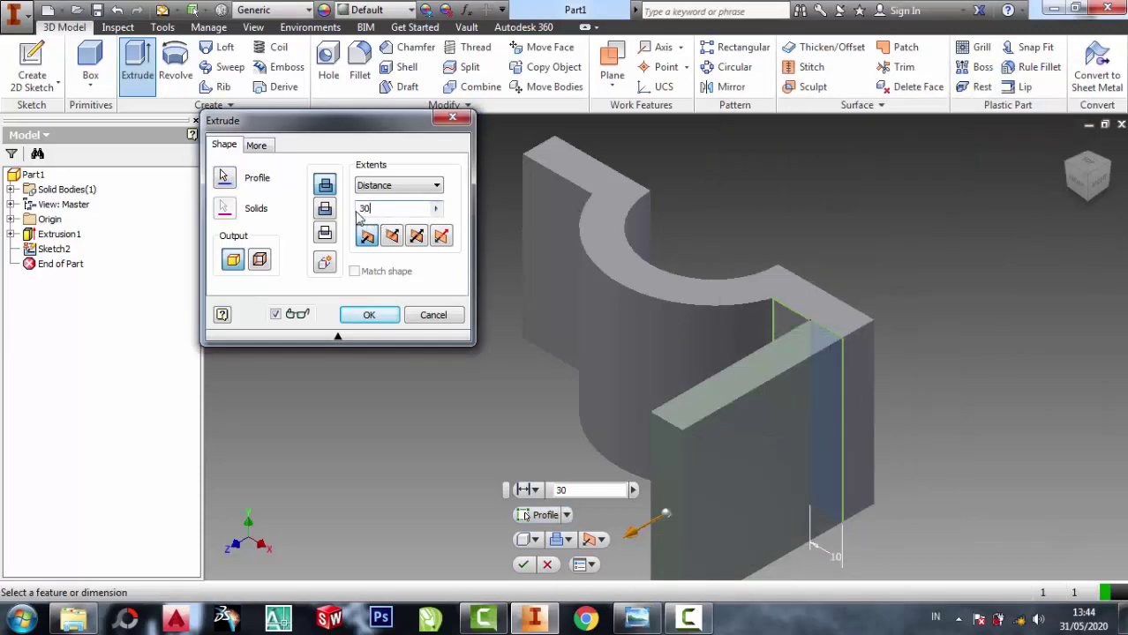
left_click(369, 317)
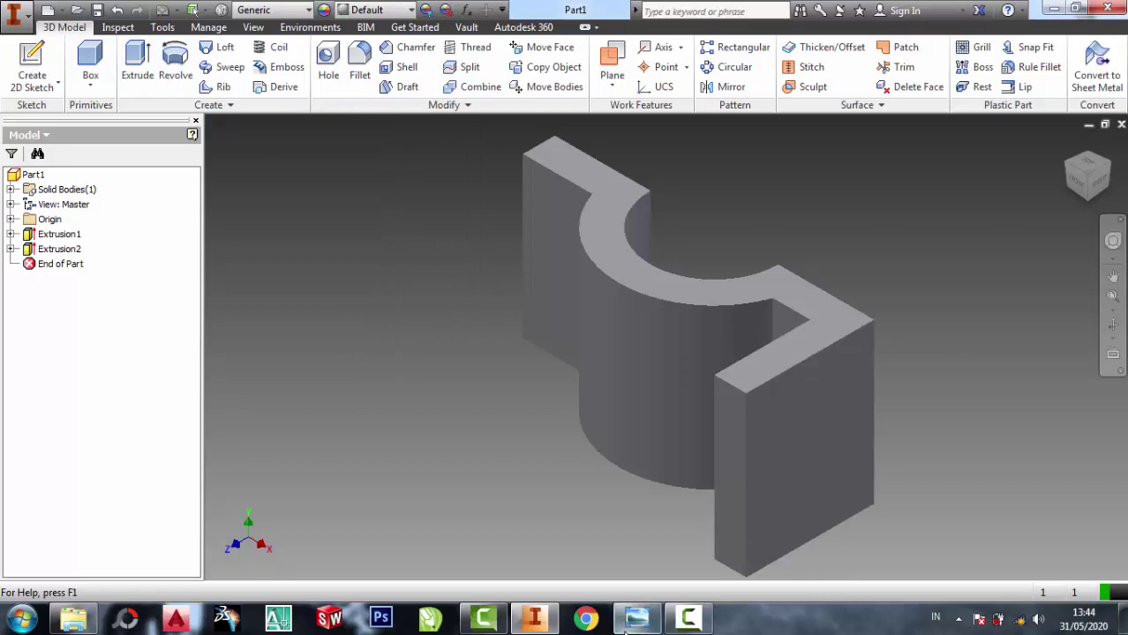
Look over the plate's slot in the reference drawing and start a new sketch on the upright plate's outer face.
left_click(628, 624)
scroll(986, 334, "up", 2)
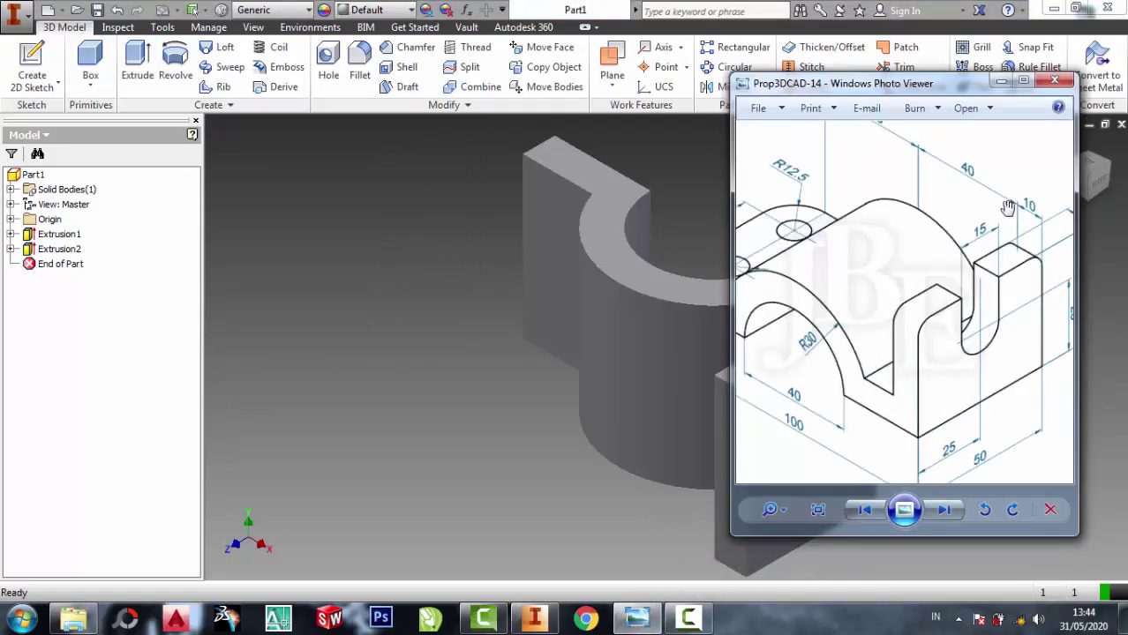
left_click(999, 81)
left_click(1020, 87)
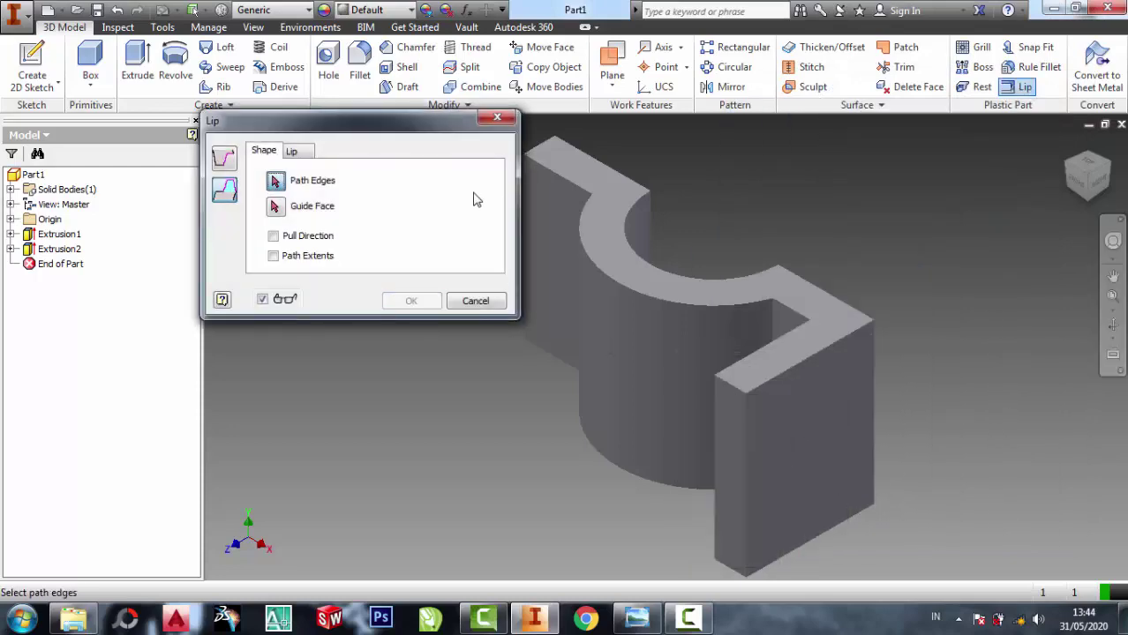
left_click(497, 118)
left_click(800, 408)
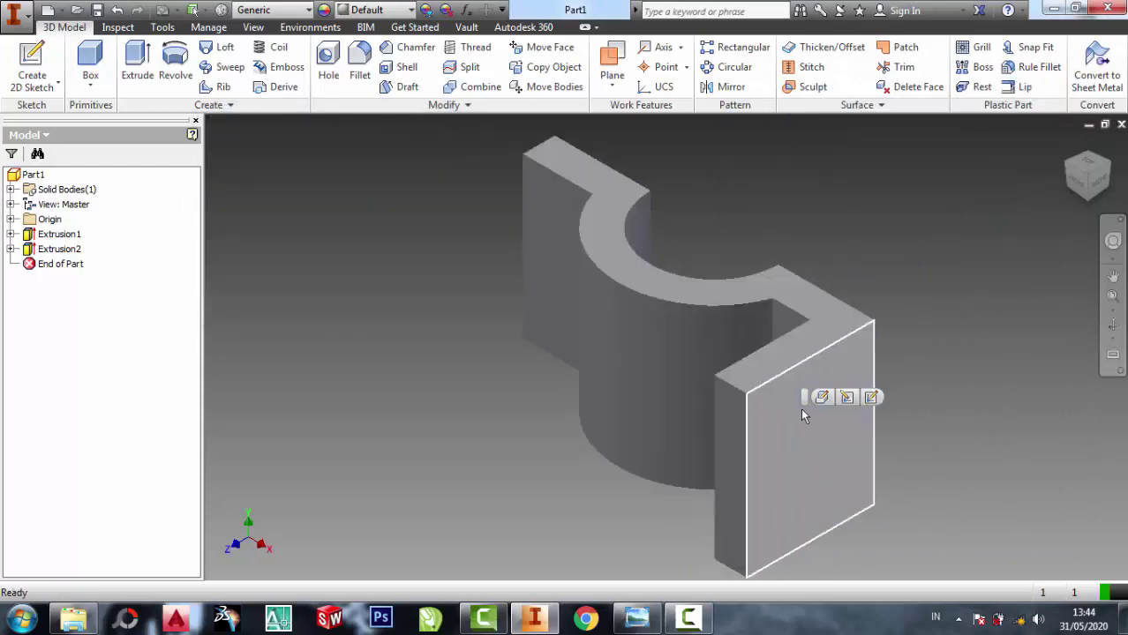
left_click(870, 398)
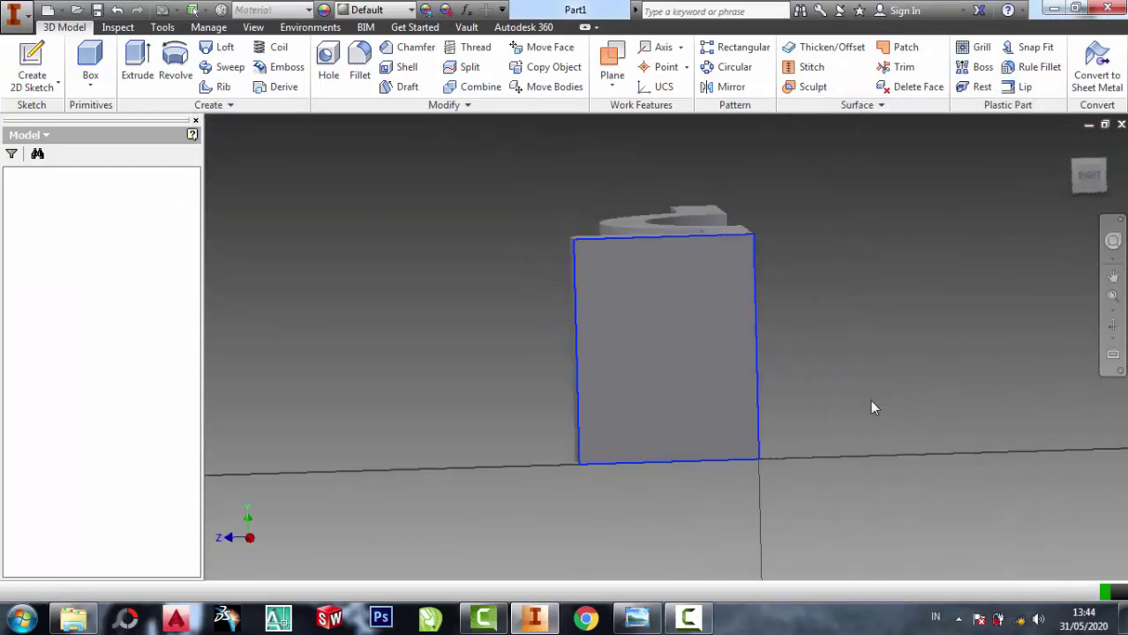
Consult the drawing again and sketch a small circle inside the plate face, centred level with the midpoints of its 50 mm edges.
left_click(637, 618)
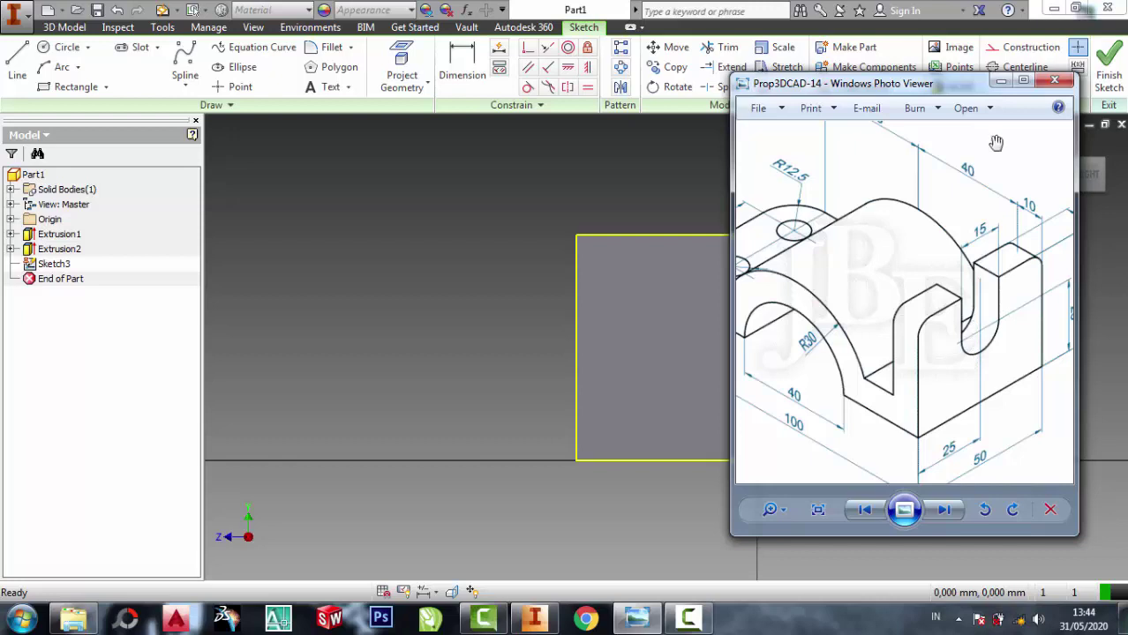
left_click(1000, 81)
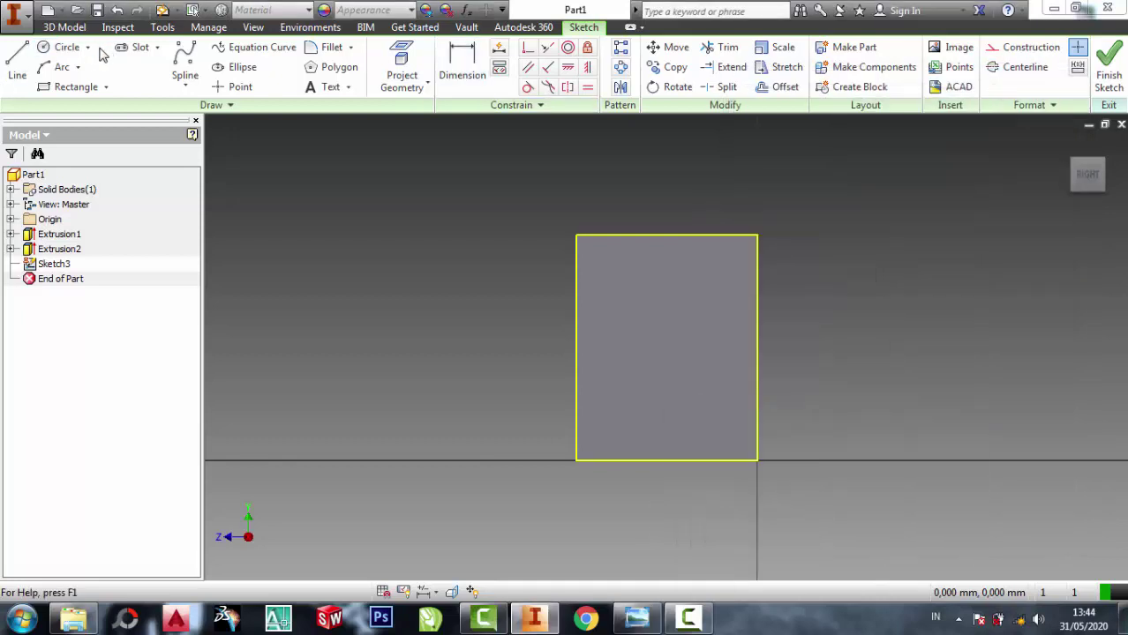
left_click(68, 47)
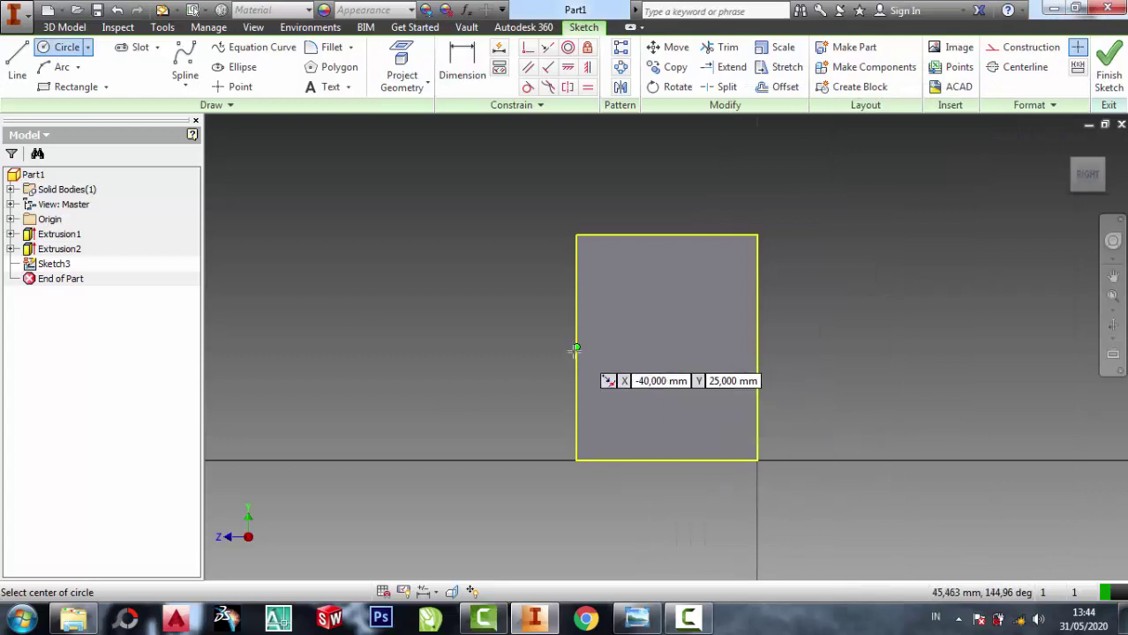
left_click(640, 348)
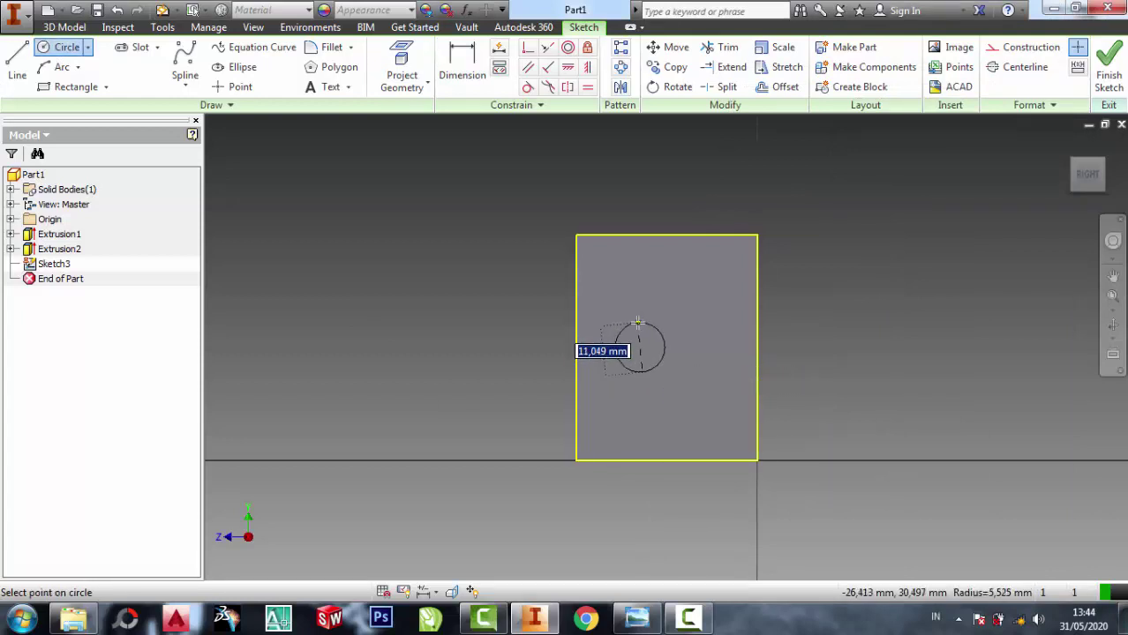
left_click(659, 329)
Check the slot width in the Prop3DCAD-14 drawing and dimension the plate circle's diameter as 15 mm.
left_click(639, 620)
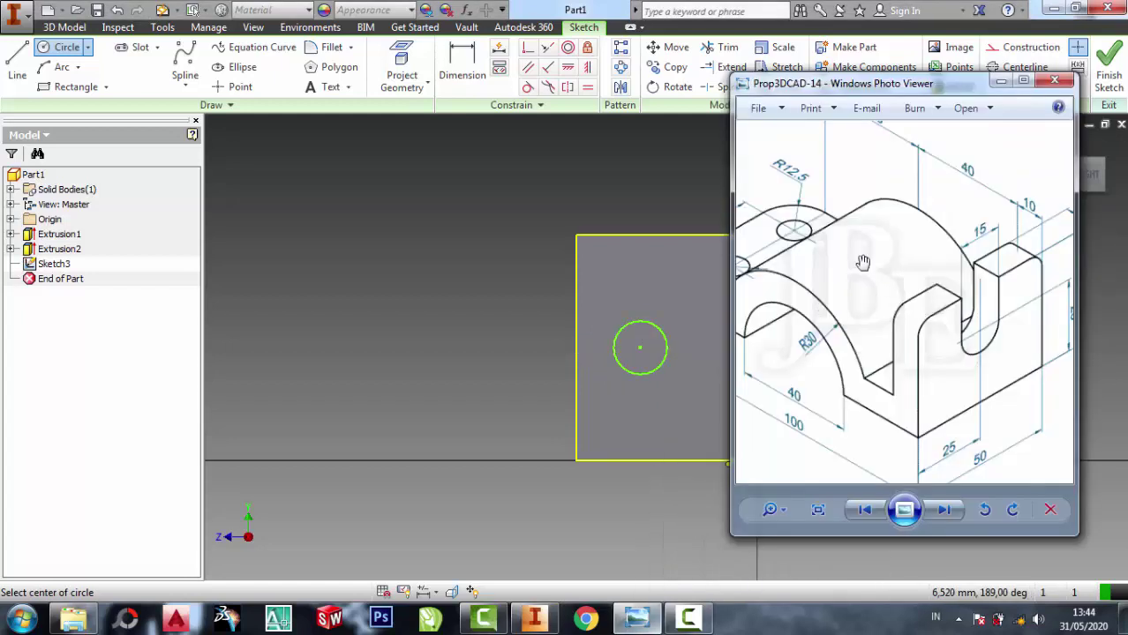
scroll(964, 351, "down", 2)
scroll(1028, 246, "up", 2)
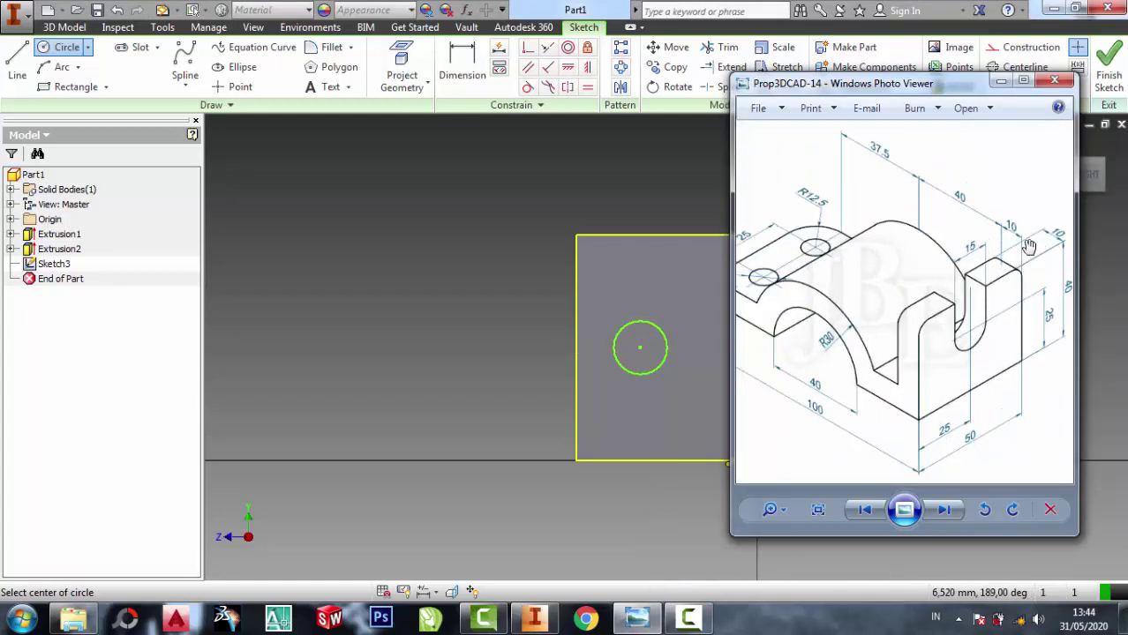
left_click(999, 82)
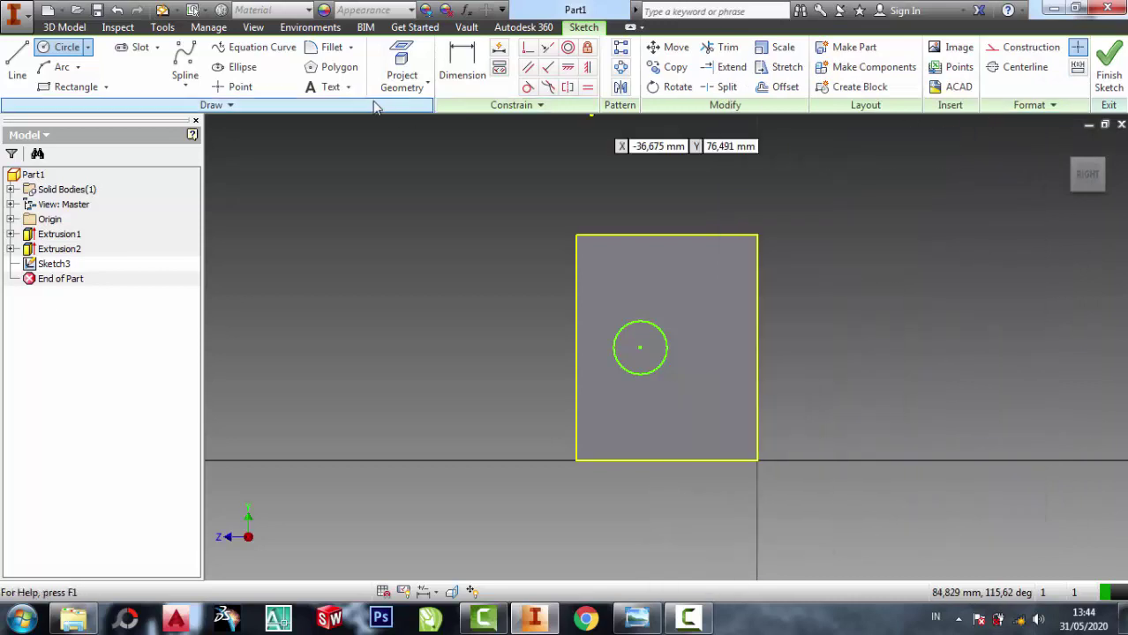
key("d")
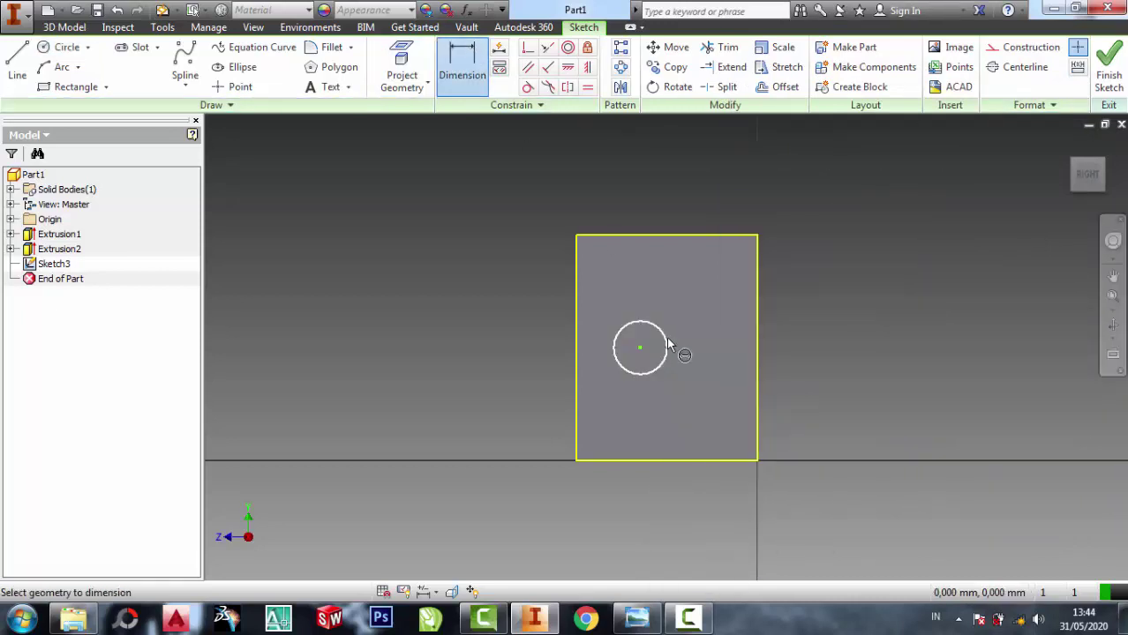
left_click(667, 346)
left_click(844, 328)
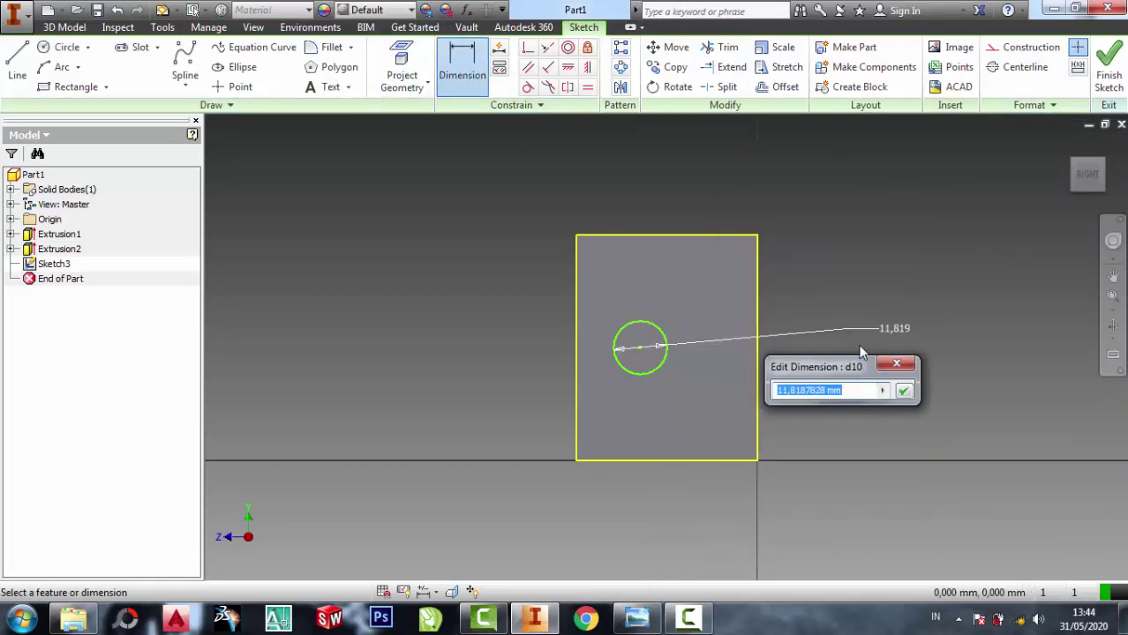
type("15")
left_click(904, 392)
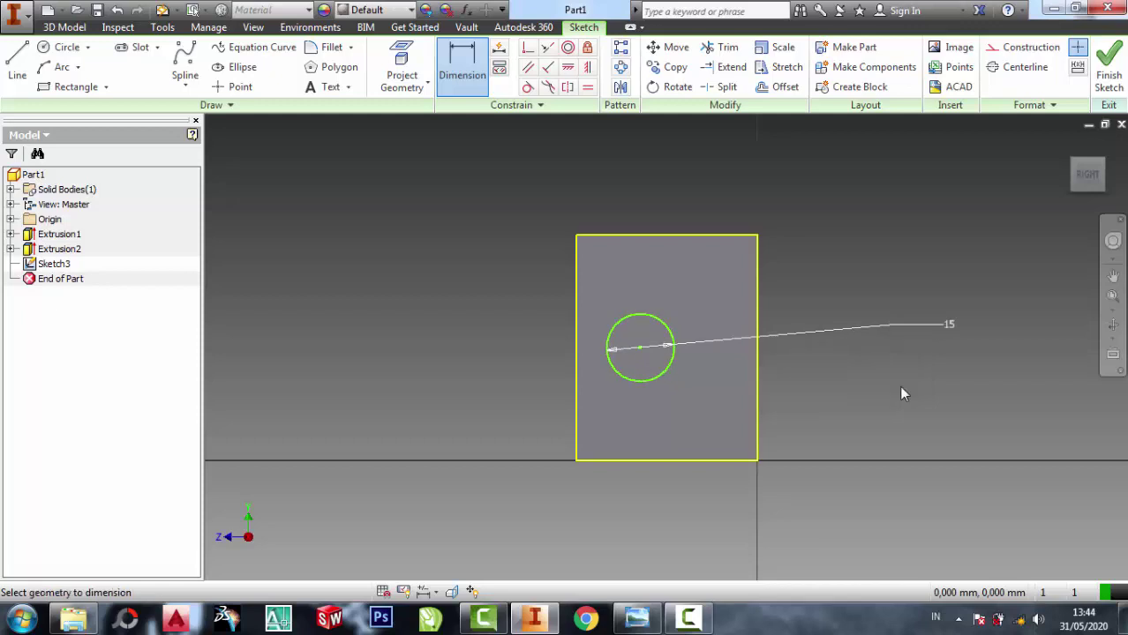
Draw two parallel lines from opposite sides of the 15 mm circle straight to the plate's outer edge.
left_click(17, 63)
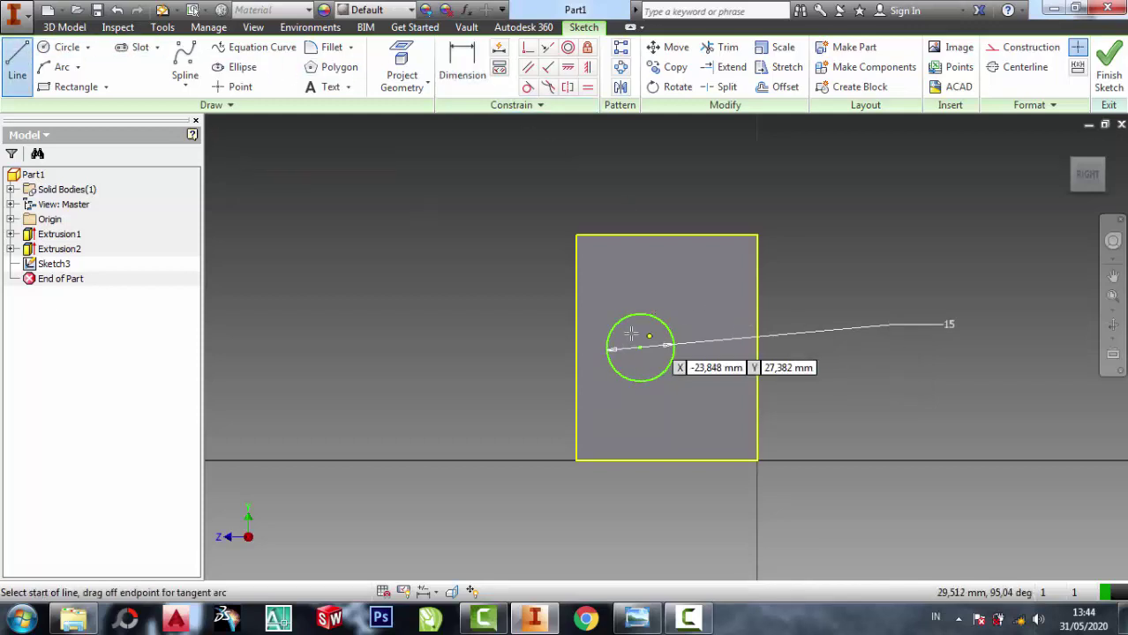
left_click(642, 306)
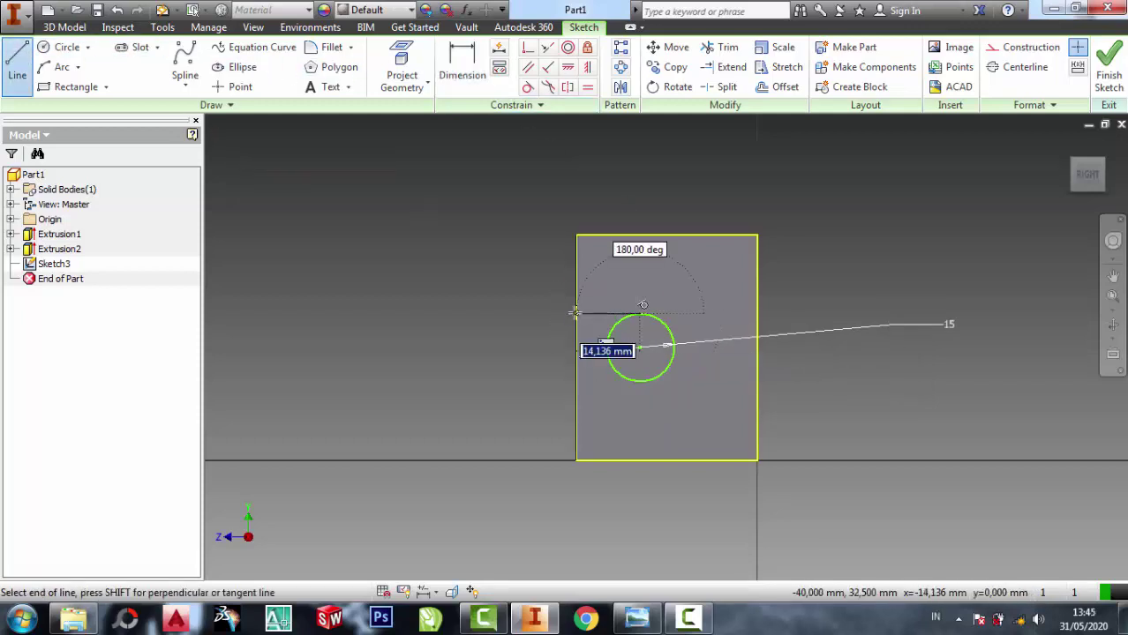
double_click(575, 313)
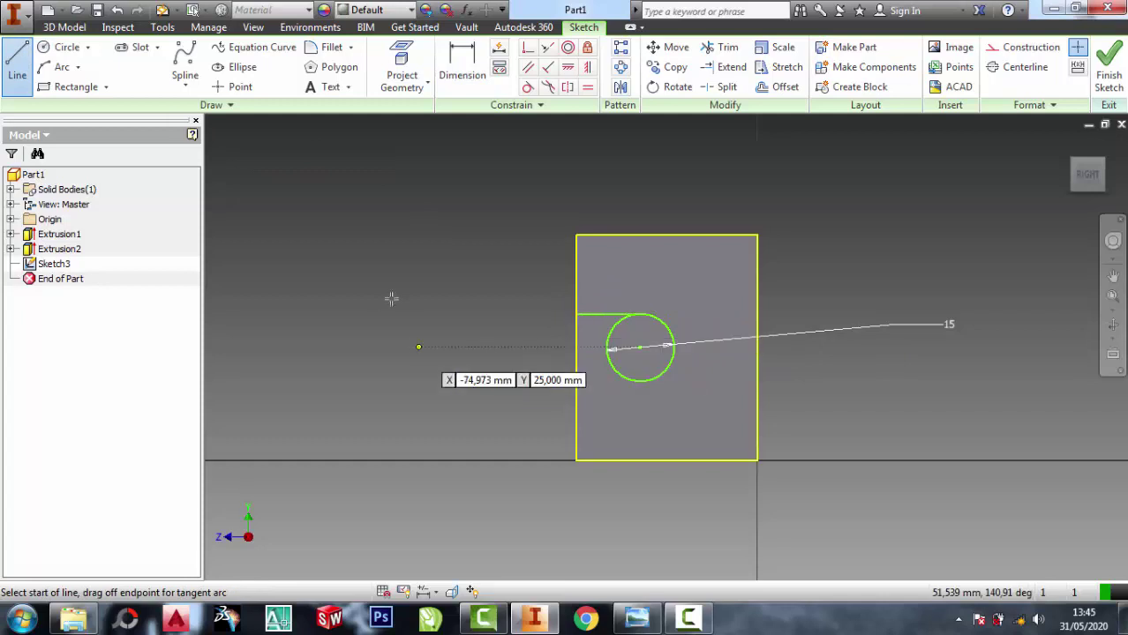
left_click(640, 381)
double_click(576, 380)
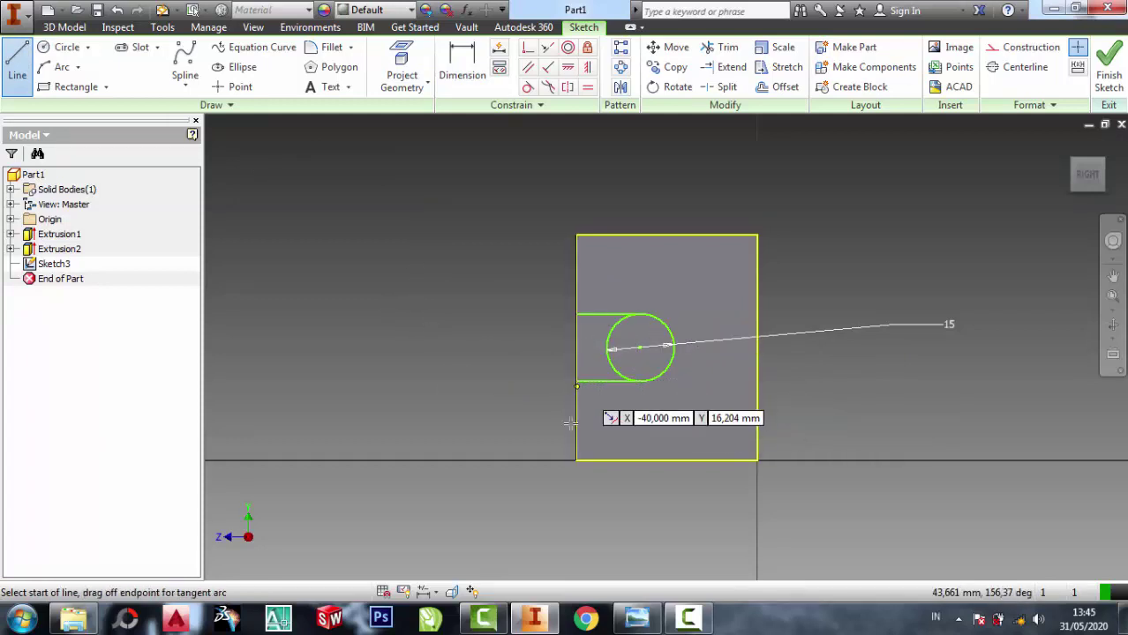
key("Escape")
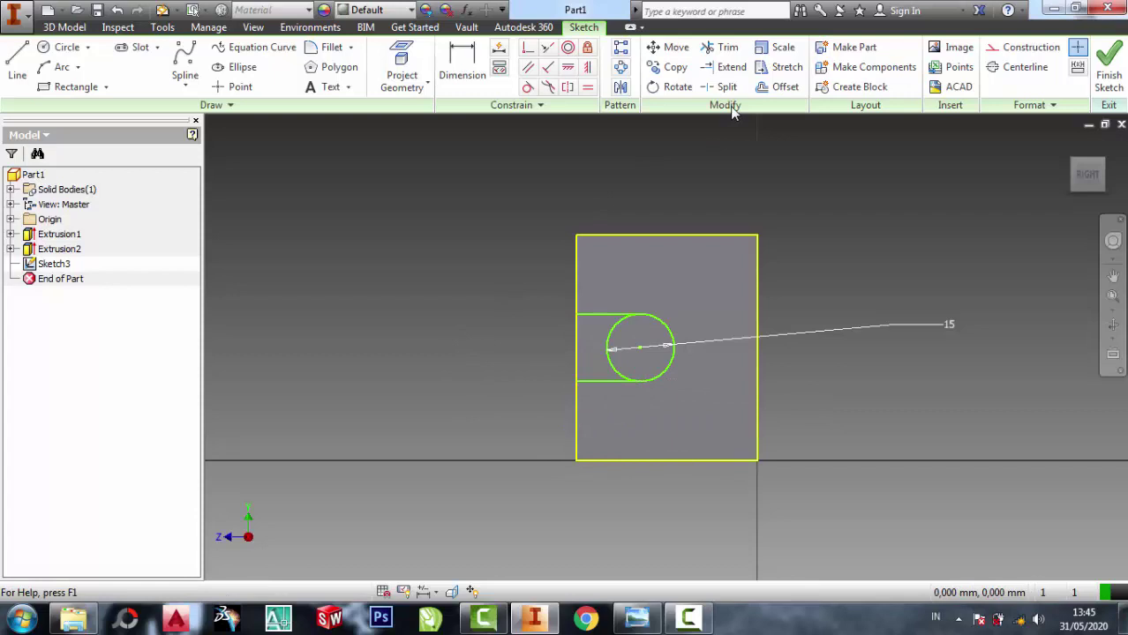
Trim away the circle's inner half between the two lines to leave a U-shaped slot outline, and finish the sketch.
left_click(718, 47)
left_click(613, 349)
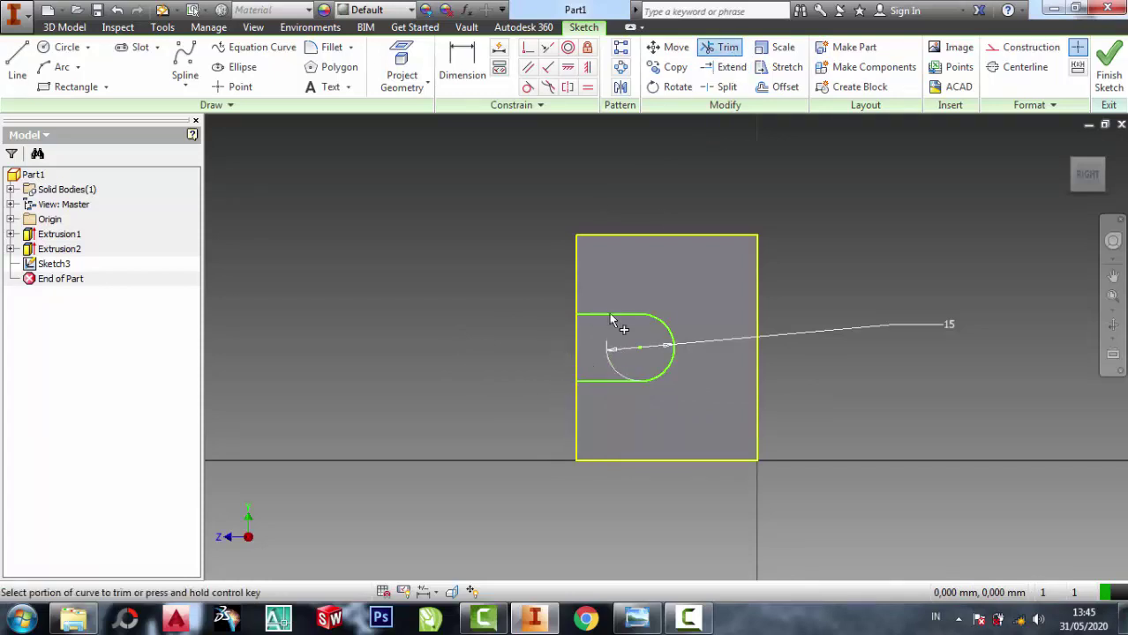
left_click(1108, 75)
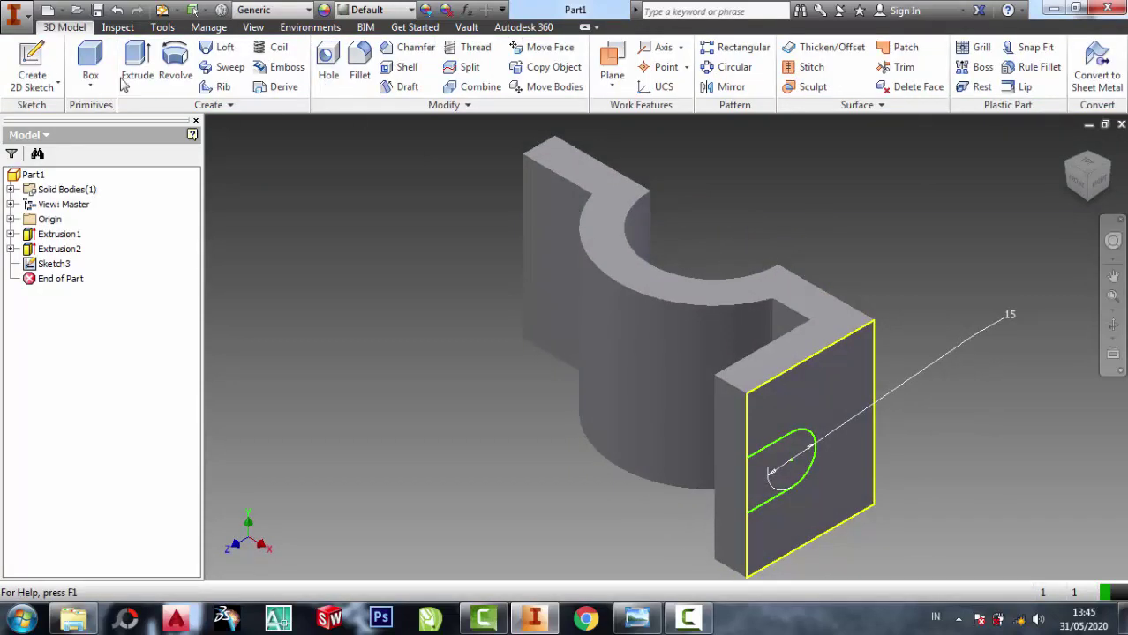
Extrude the U-shaped slot profile as a 12 mm deep cut through the upright plate.
left_click(134, 78)
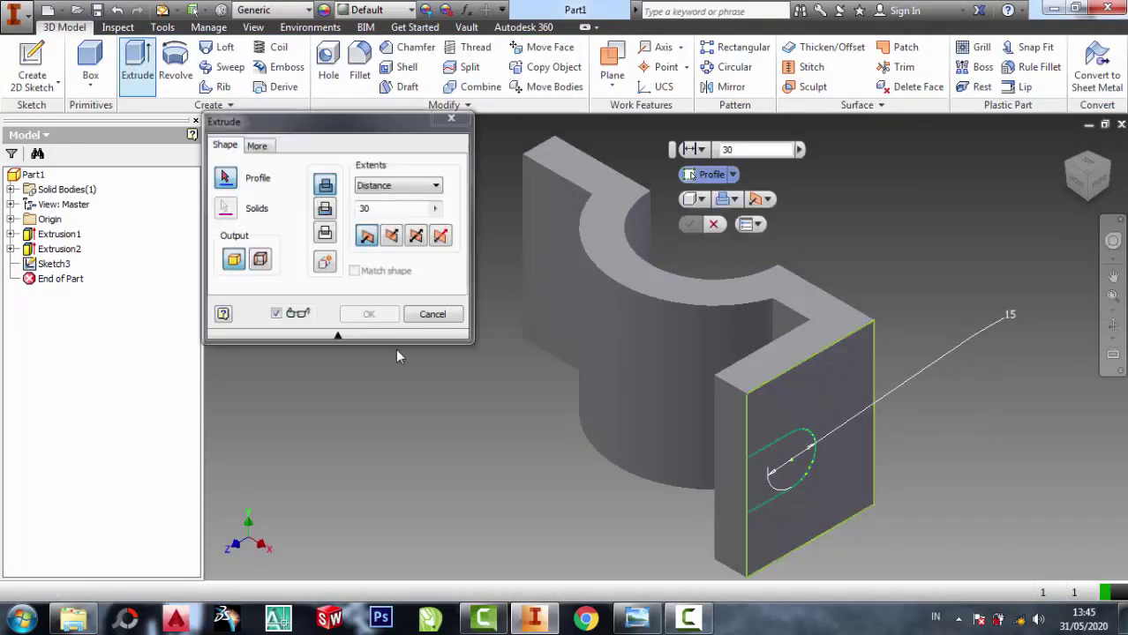
left_click(774, 467)
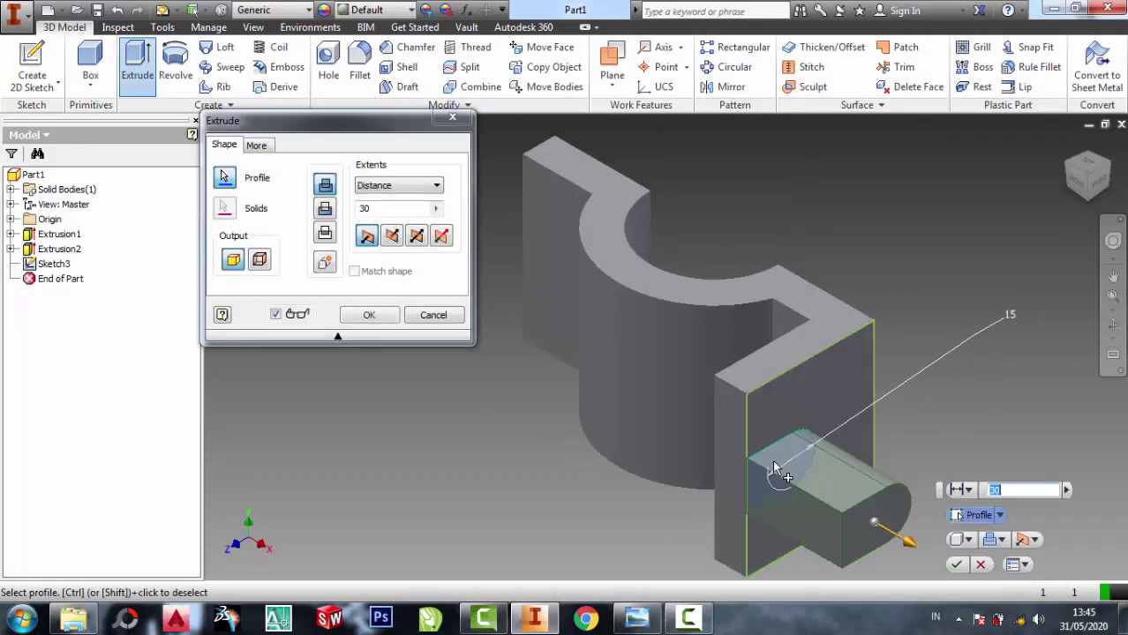
left_click(327, 208)
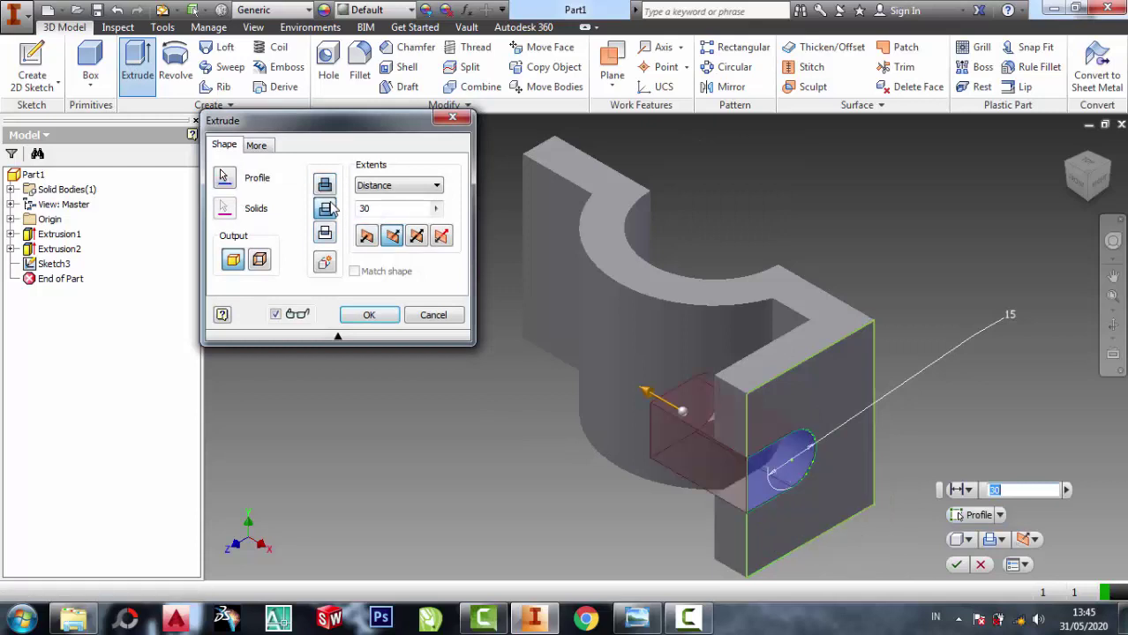
left_click(380, 209)
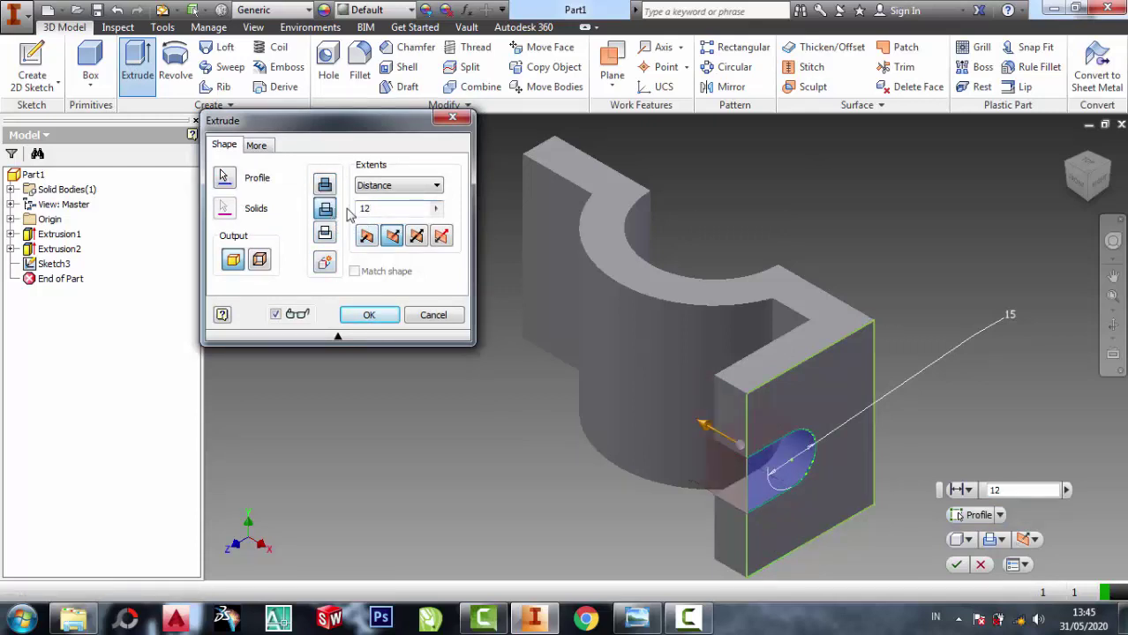
left_click(371, 316)
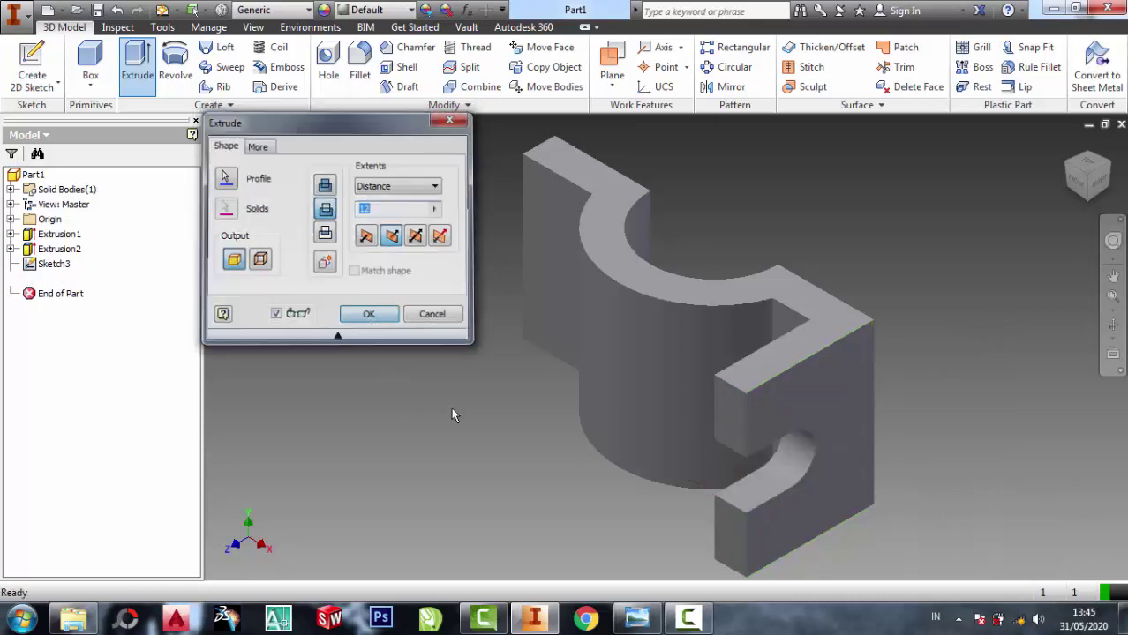
Orbit the bracket to match the reference drawing and examine the drawing's corner radius and hole dimensions on the flat flange.
left_click(1112, 325)
left_click_drag(654, 399, 792, 398)
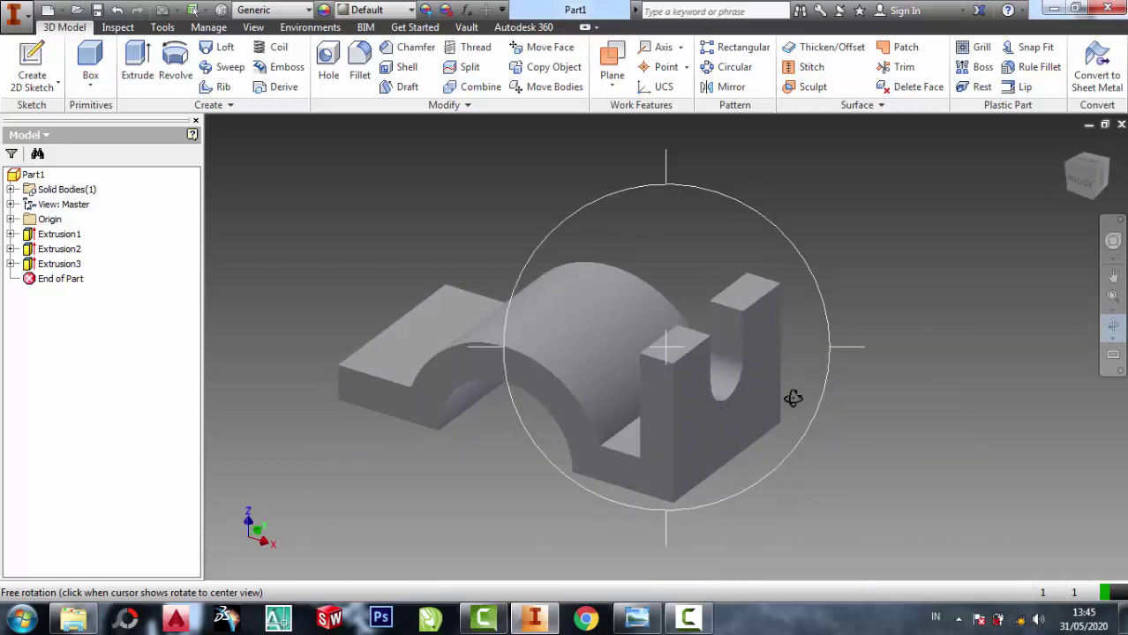
left_click(637, 618)
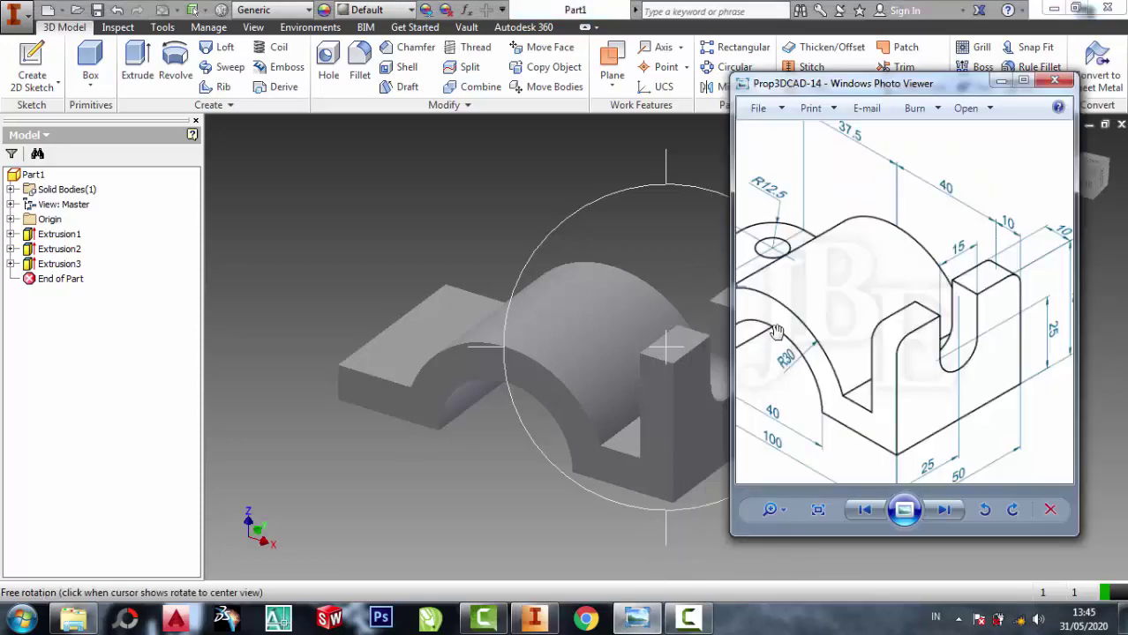
scroll(800, 273, "up", 2)
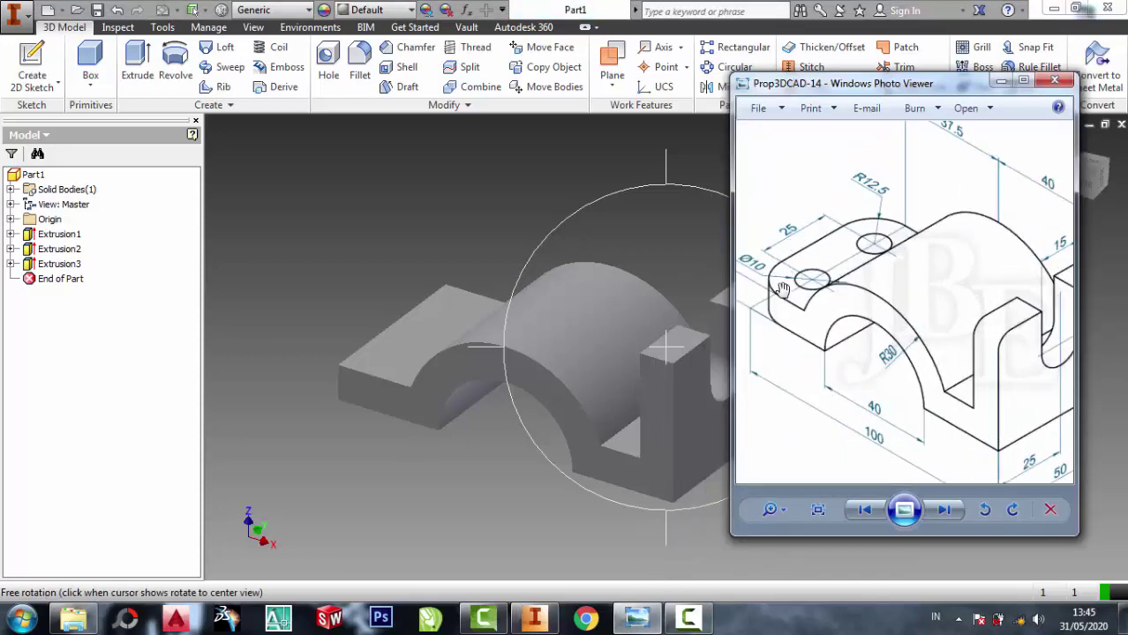
scroll(815, 318, "down", 1)
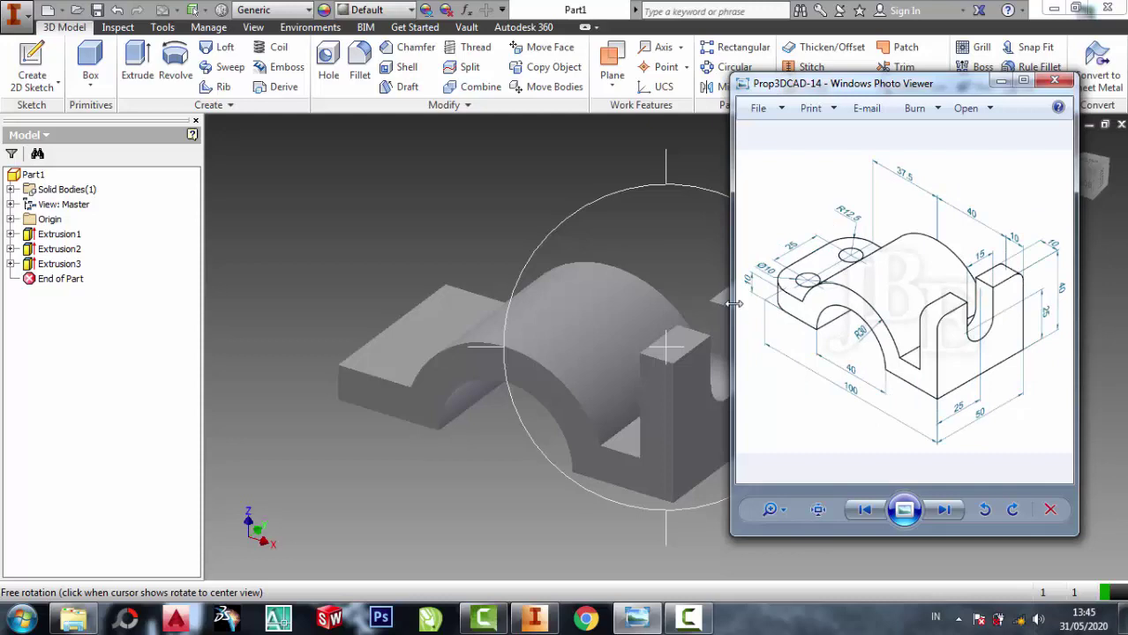
scroll(770, 277, "up", 1)
scroll(772, 287, "down", 1)
scroll(757, 275, "up", 1)
scroll(868, 191, "up", 1)
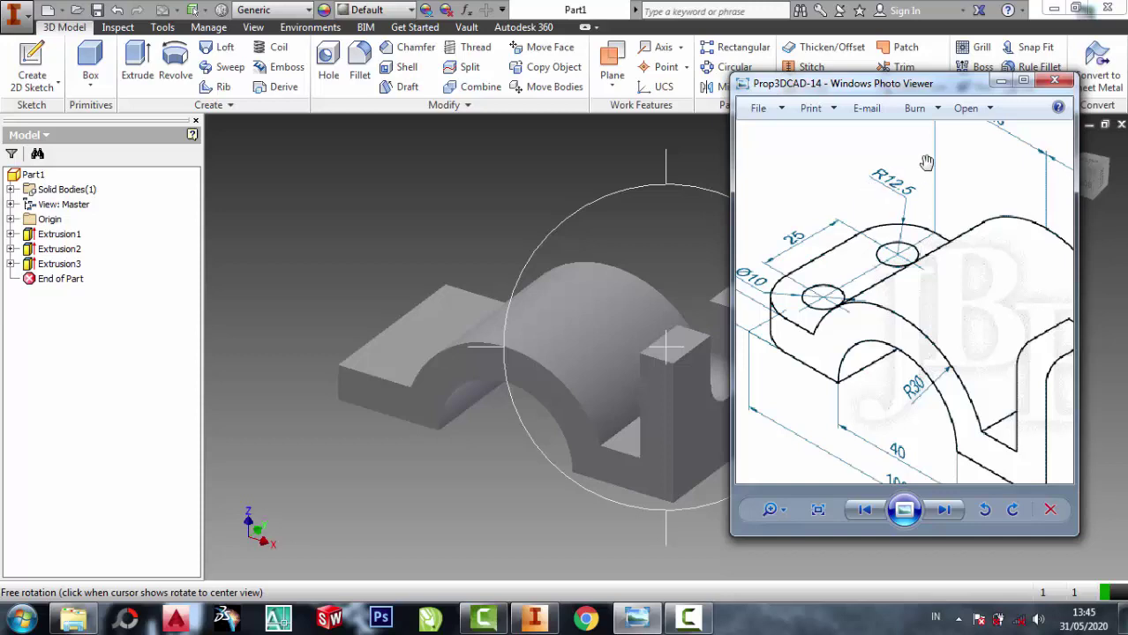
left_click(1002, 82)
left_click(1020, 86)
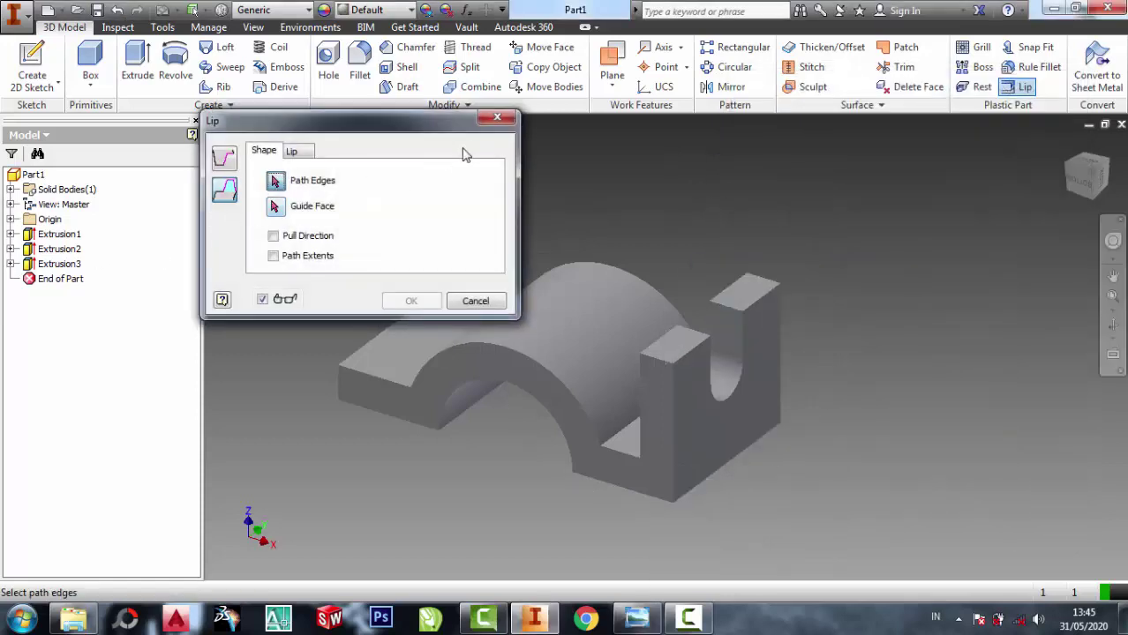
left_click(495, 120)
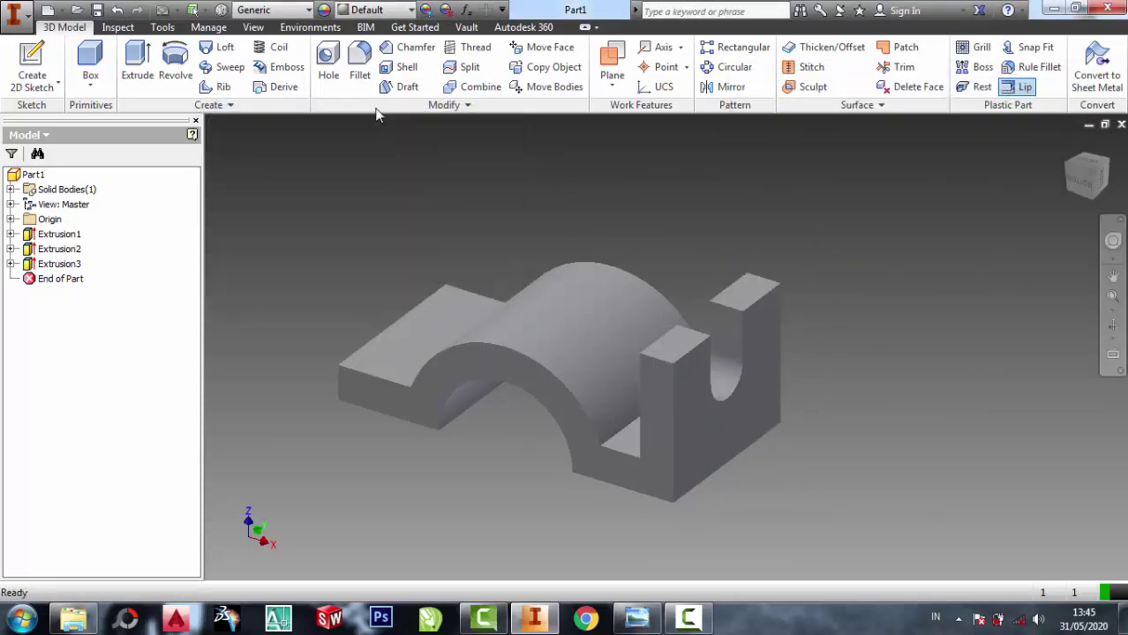
Fillet the two outer corner edges of the flat flange with a 12.5 mm radius.
left_click(362, 64)
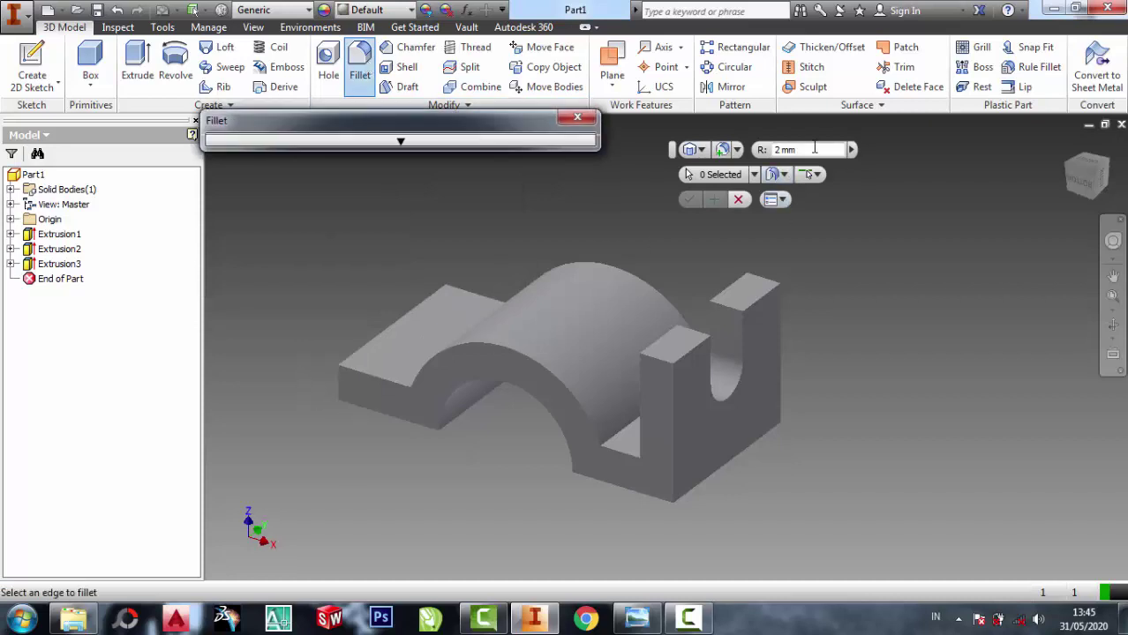
left_click_drag(813, 150, 776, 147)
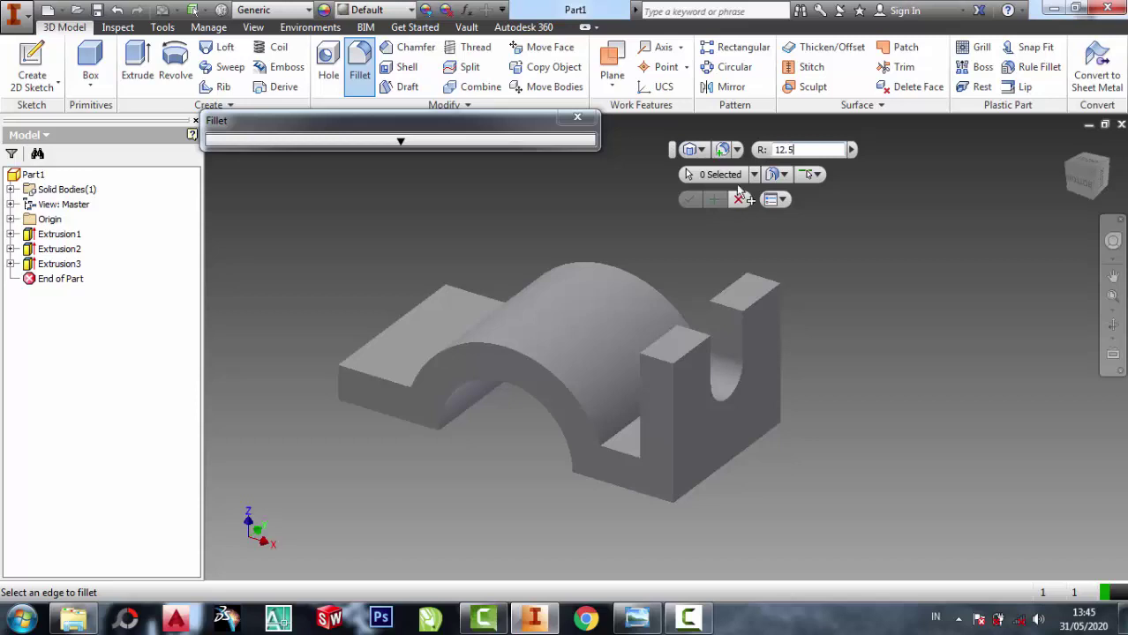
left_click(339, 376)
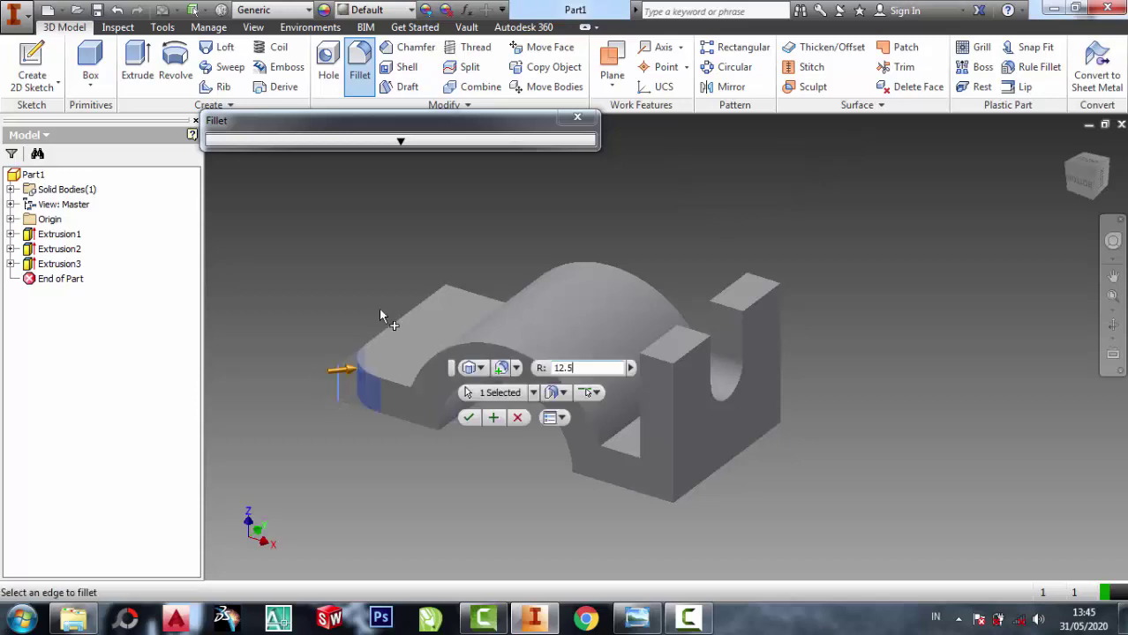
left_click(1113, 324)
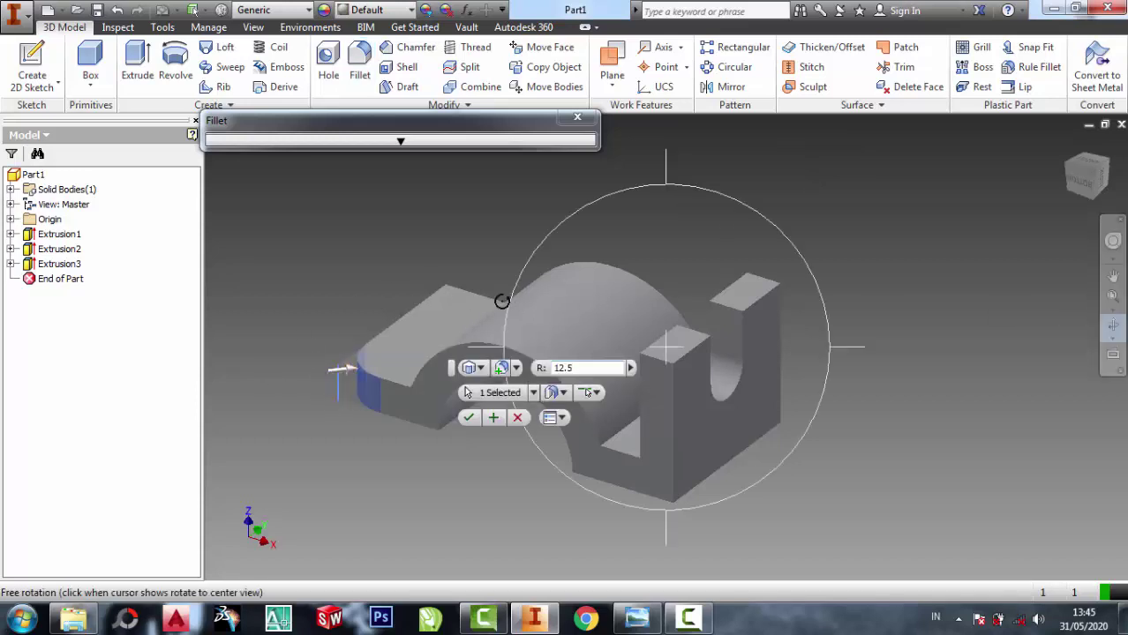
left_click_drag(503, 298, 758, 375)
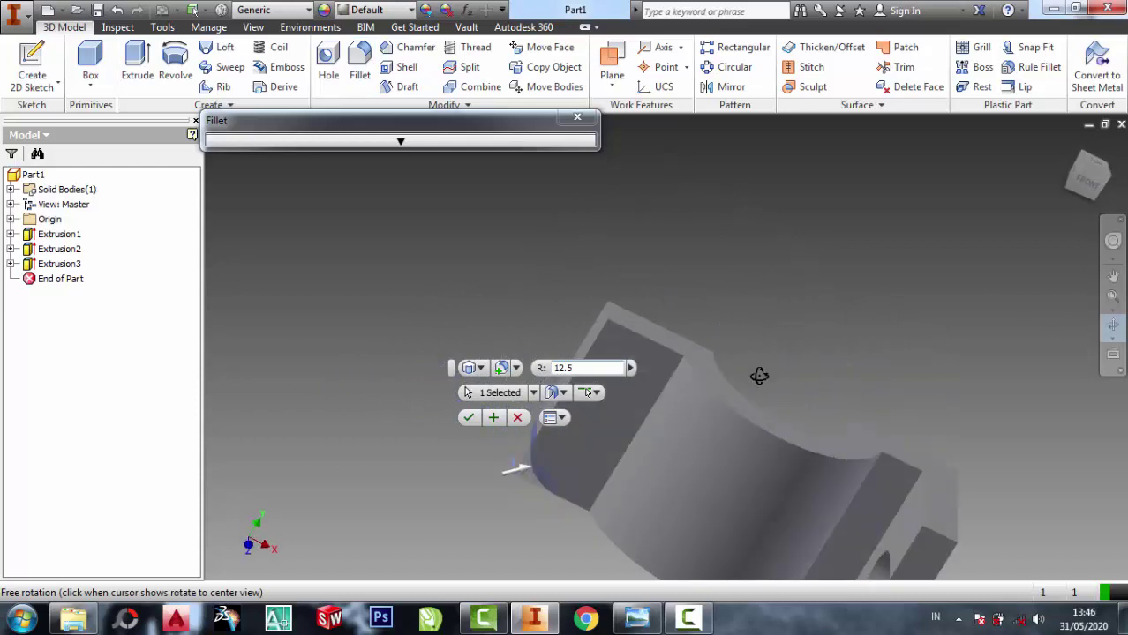
key("Escape")
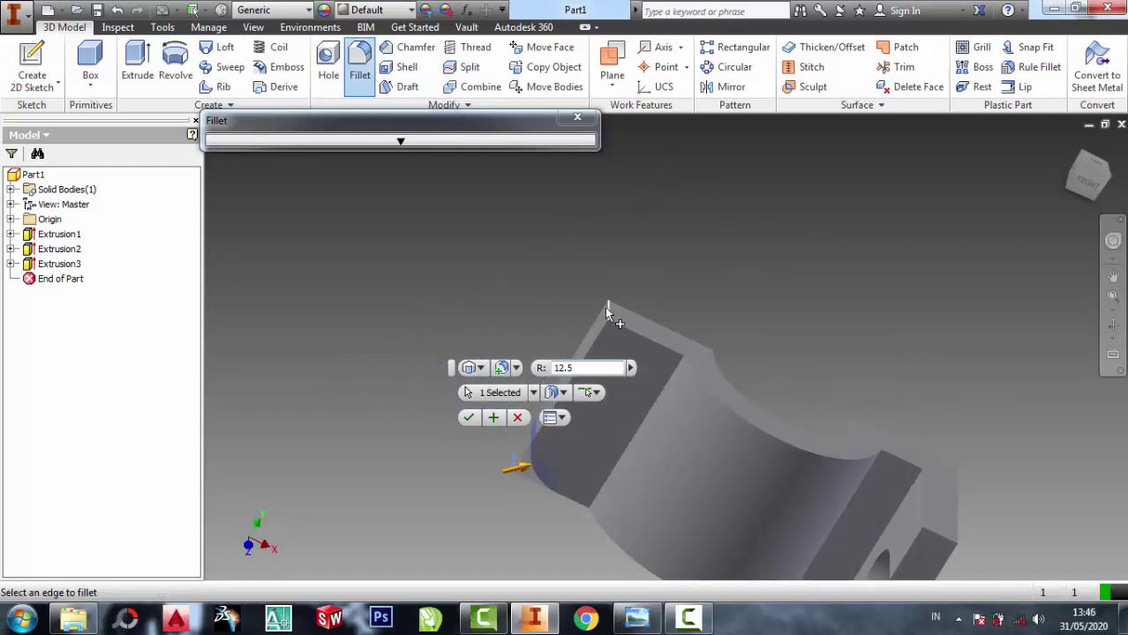
left_click(605, 306)
left_click(660, 461)
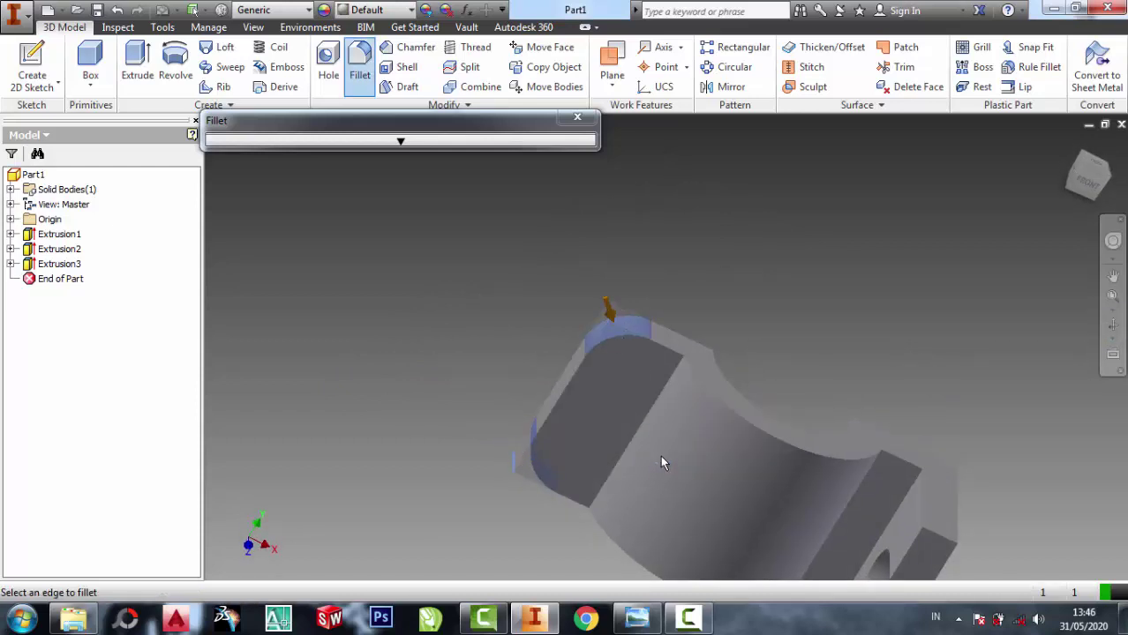
Start a new sketch on the top face of the rounded flange and bring up the reference drawing for the hole dimensions.
left_click(641, 395)
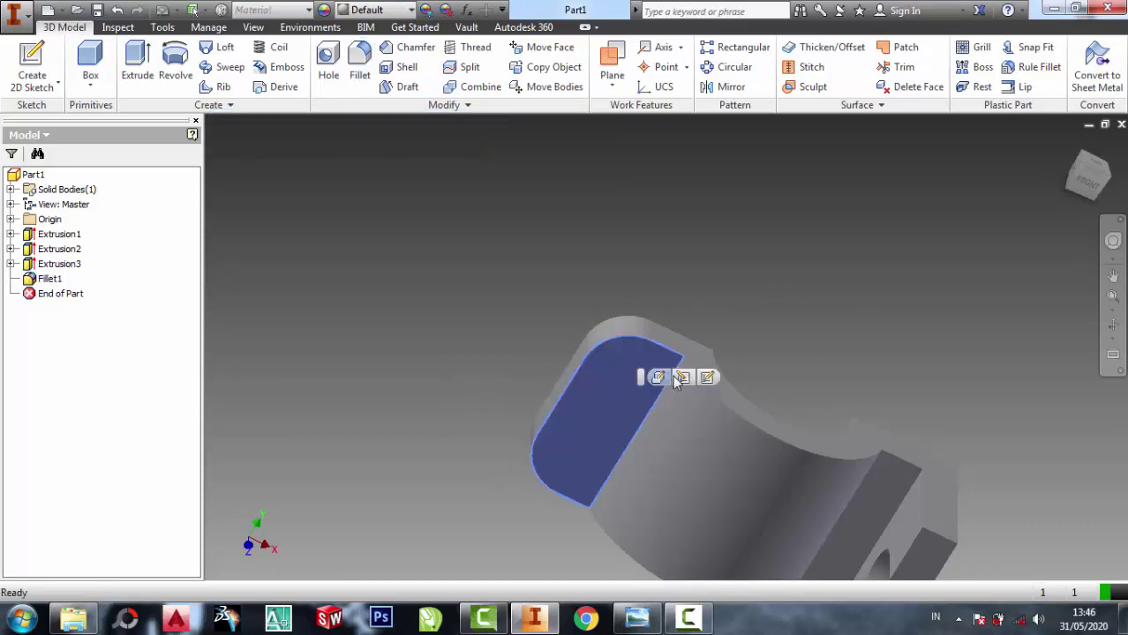
left_click(706, 378)
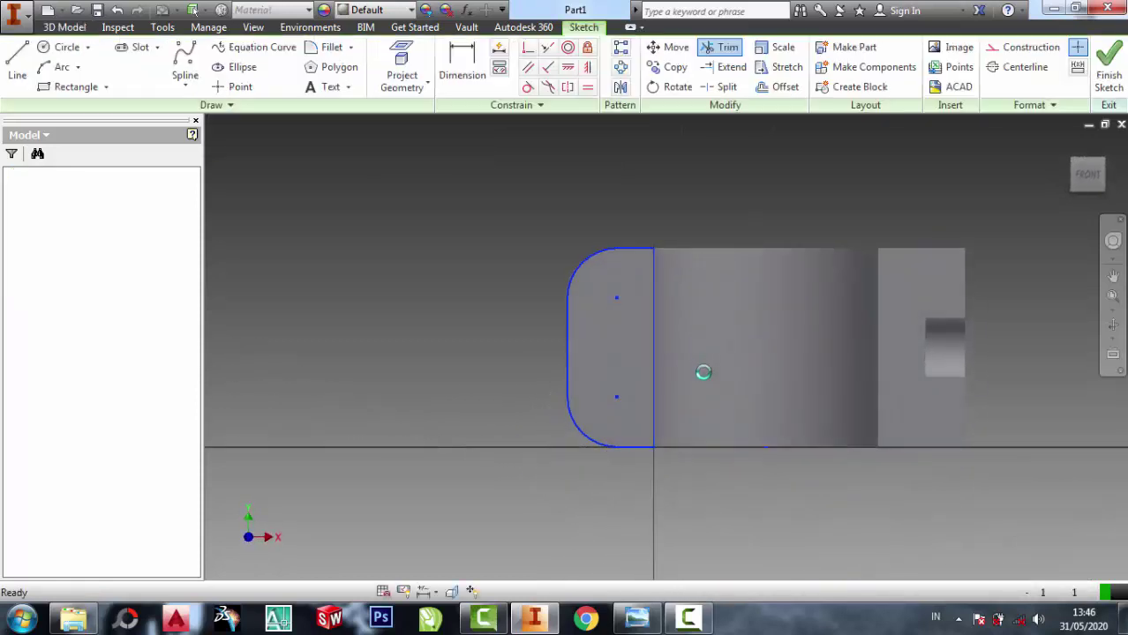
left_click(636, 618)
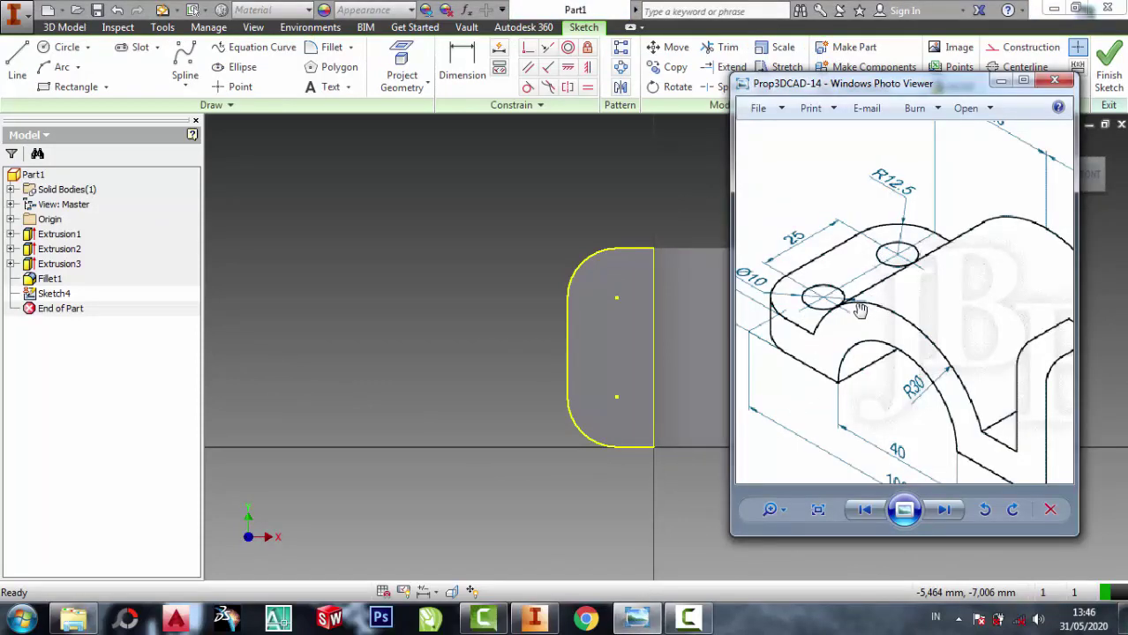
Sketch two circles about 13.7 mm and 16.7 mm in diameter, centred on the flange's two corner-arc centre points.
left_click(382, 289)
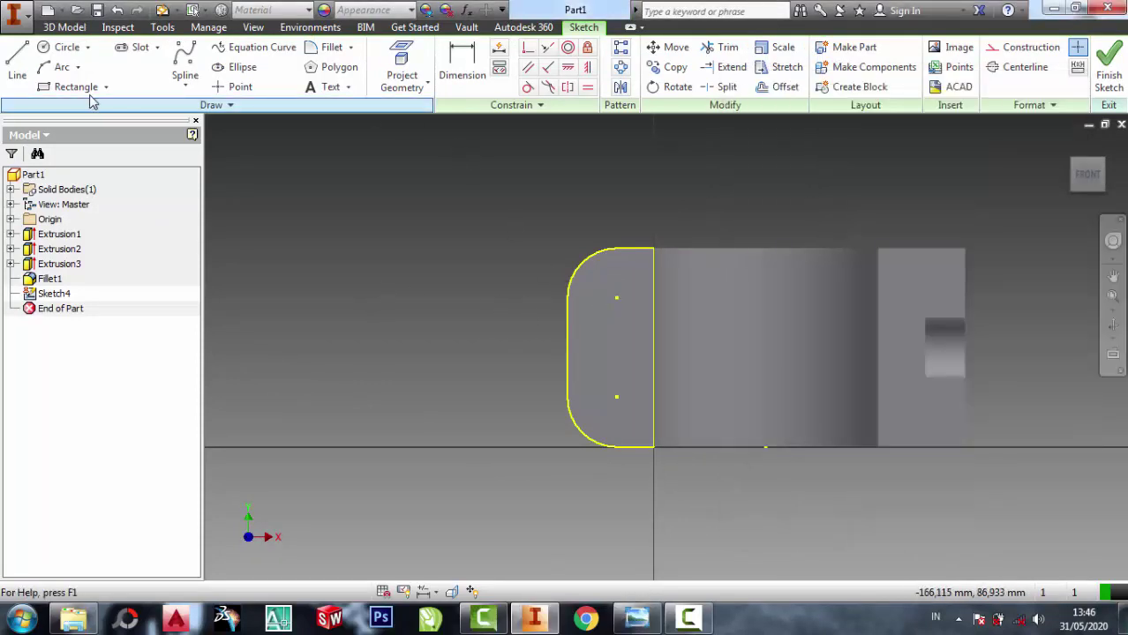
left_click(64, 47)
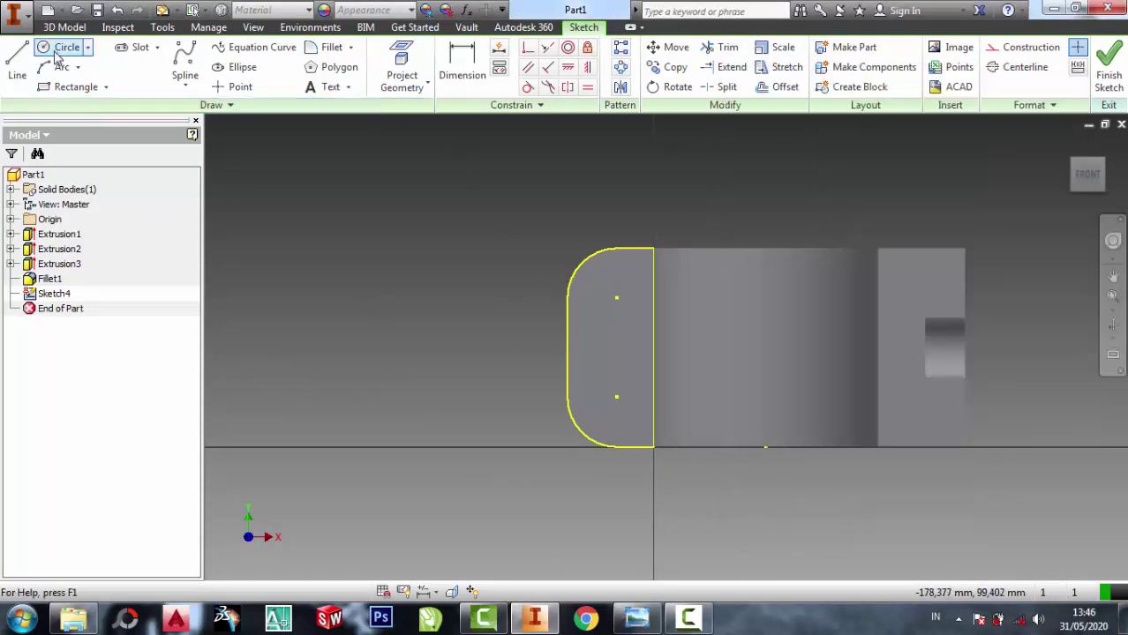
left_click(617, 298)
left_click(617, 272)
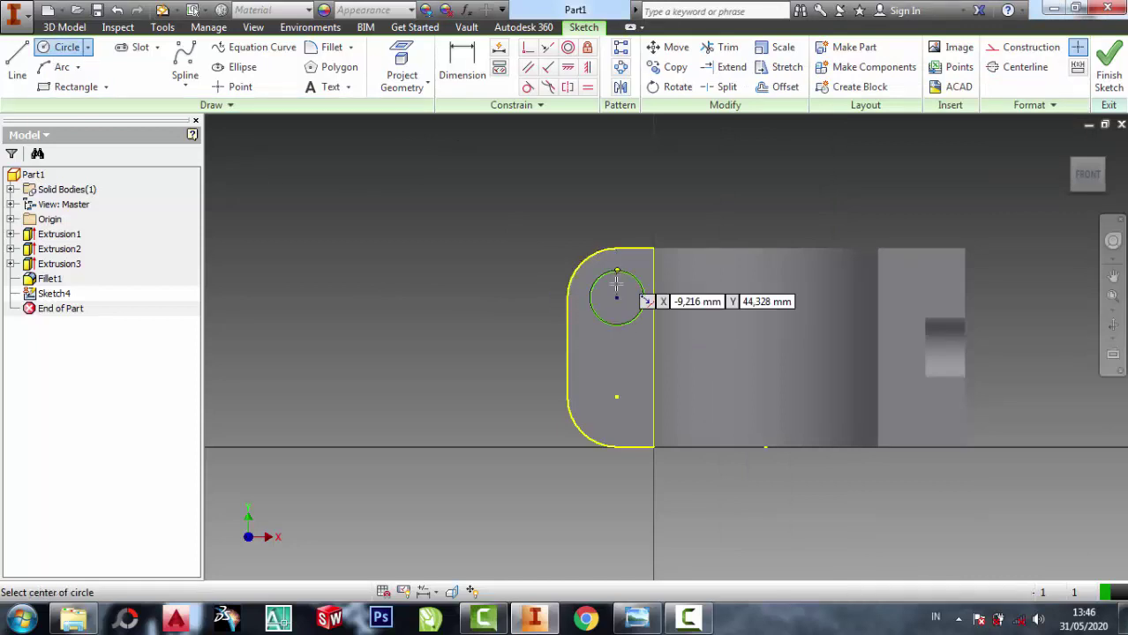
left_click(617, 397)
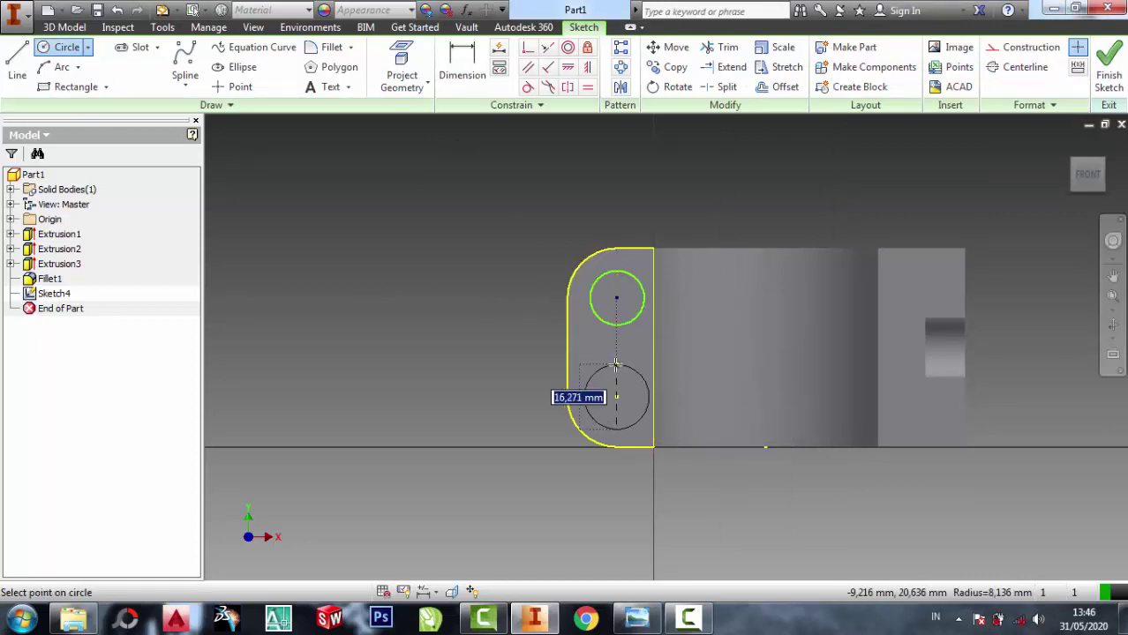
left_click(617, 363)
key("Escape")
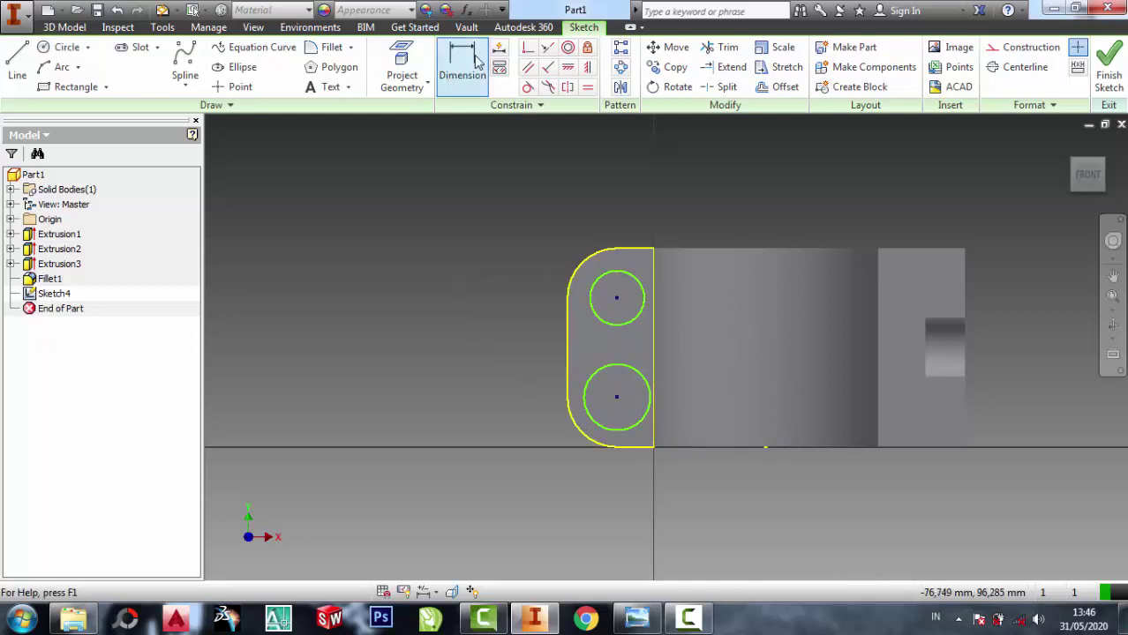
Check the hole size in the reference drawing and dimension both flange circles to a diameter of 10 mm.
left_click(462, 61)
left_click(637, 617)
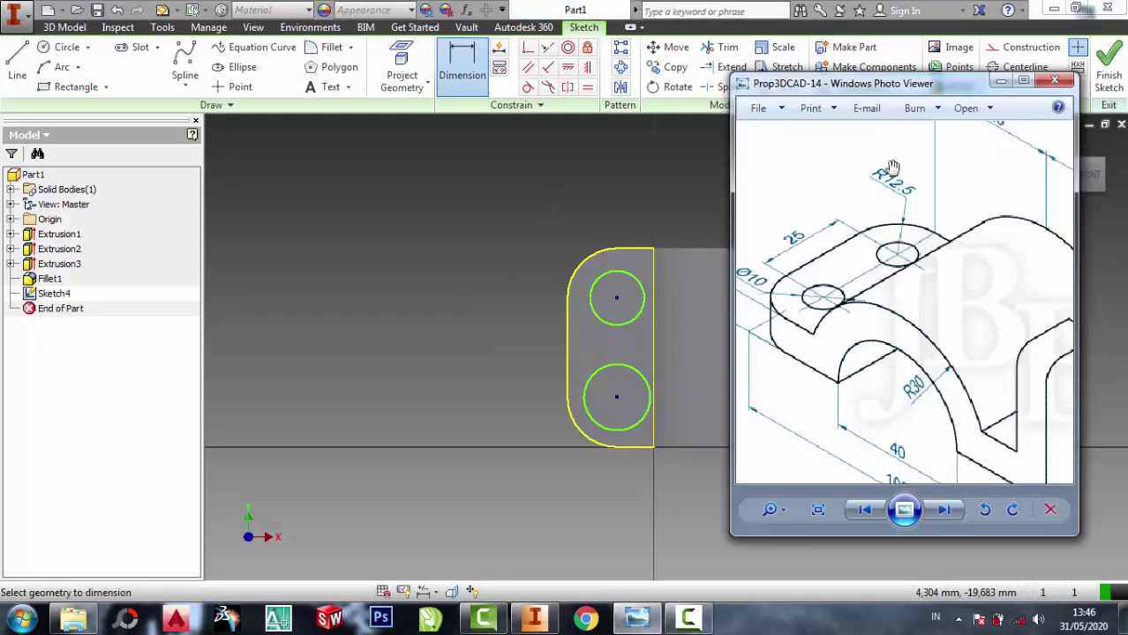
scroll(814, 304, "down", 1)
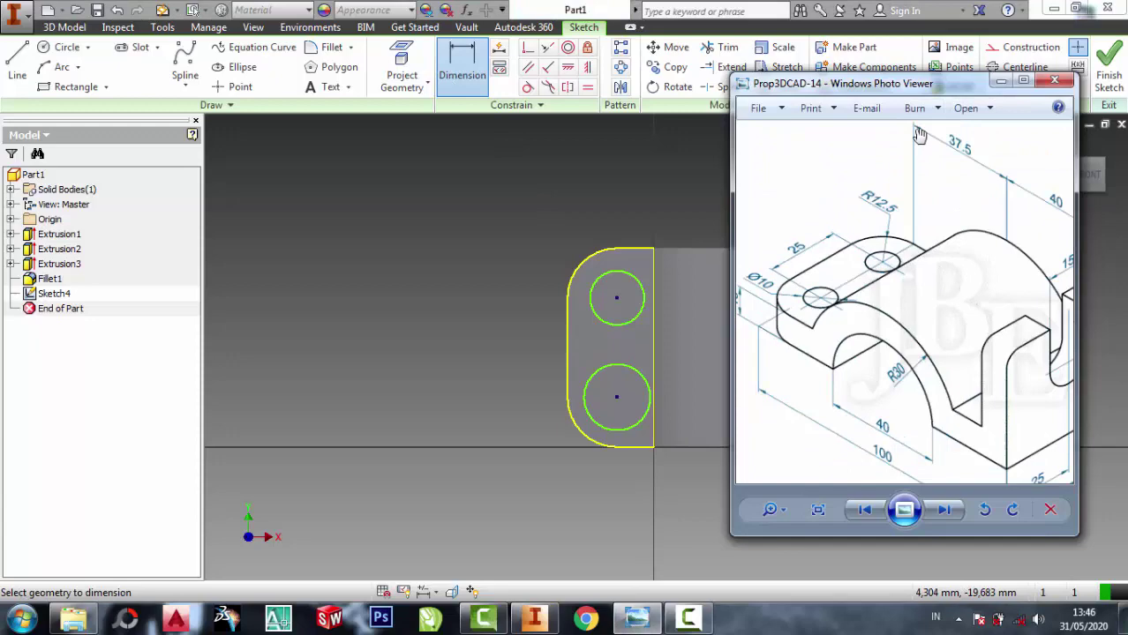
left_click(1000, 81)
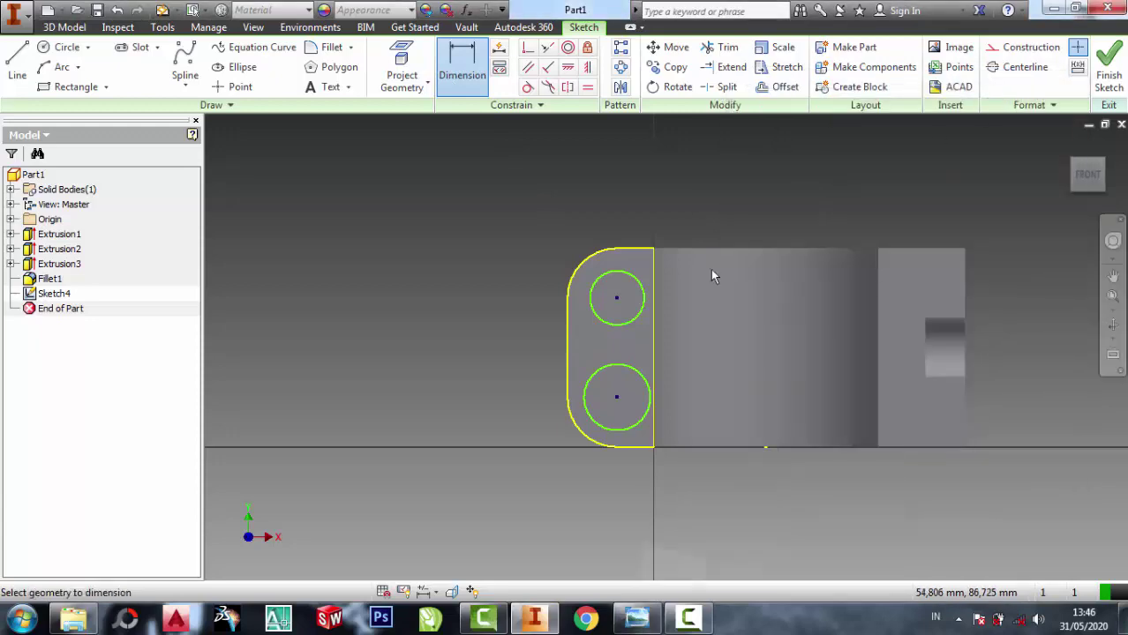
left_click(608, 286)
left_click(540, 226)
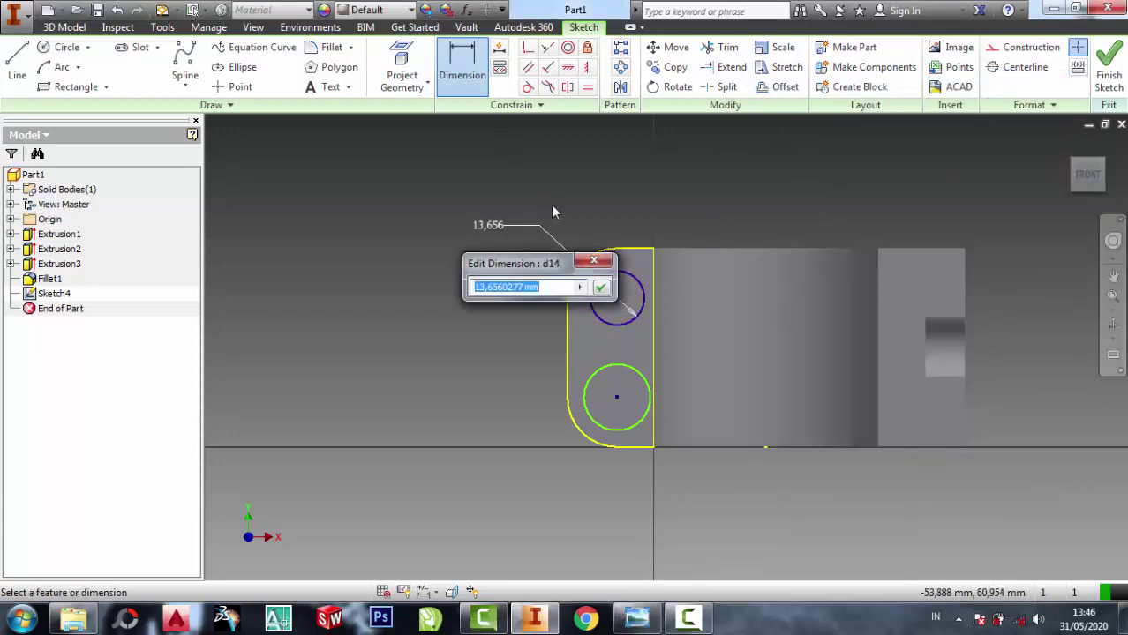
type("10")
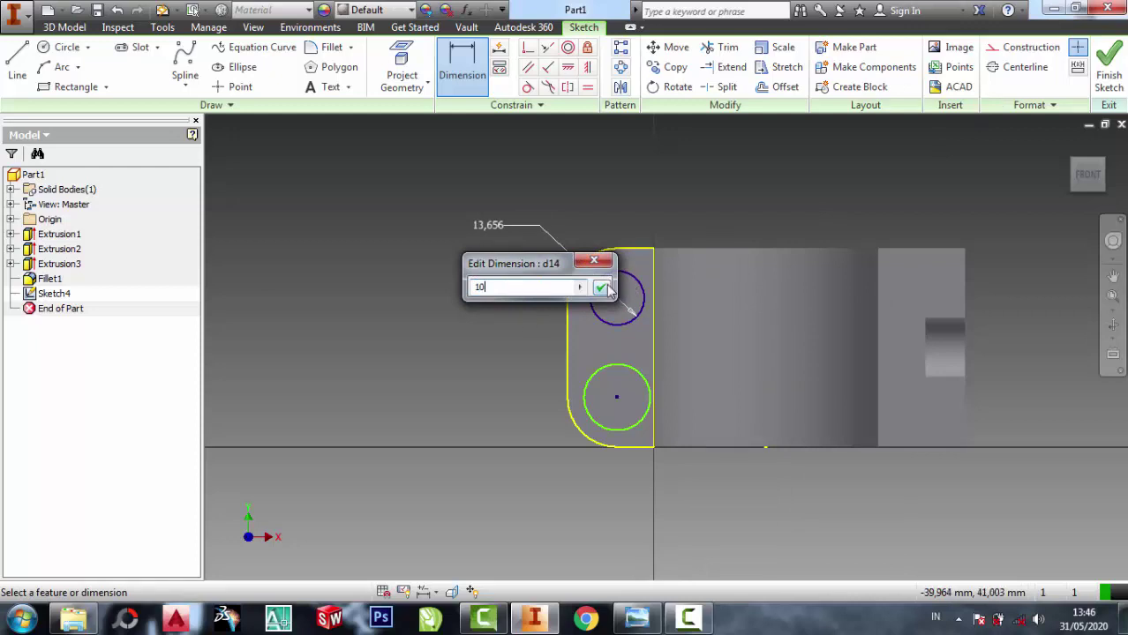
left_click(600, 287)
left_click(590, 388)
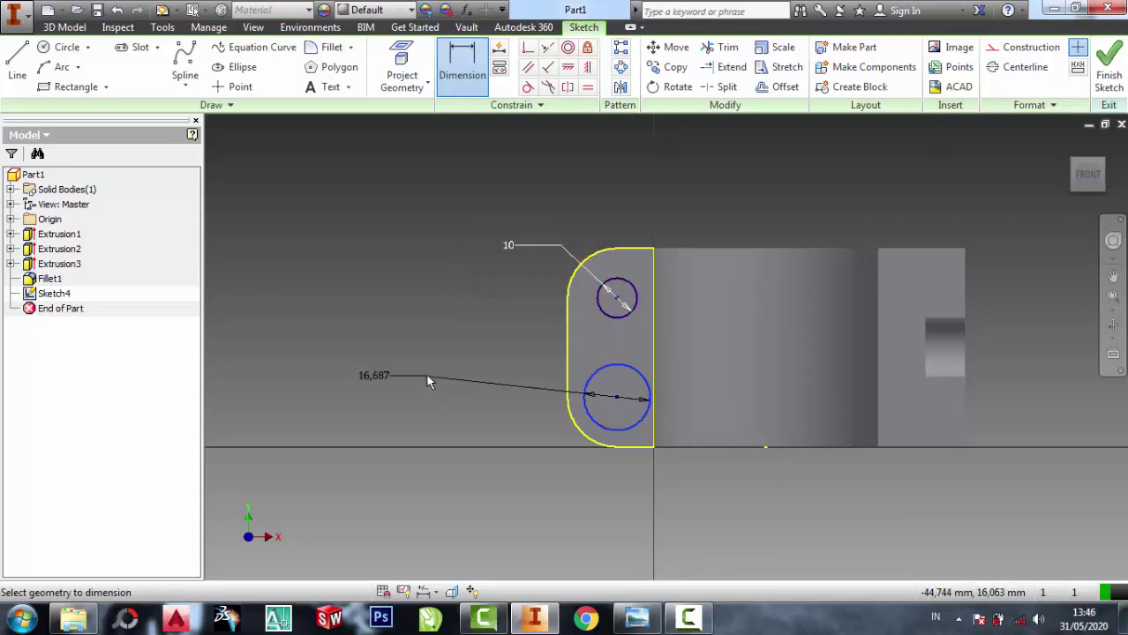
left_click(439, 353)
type("10")
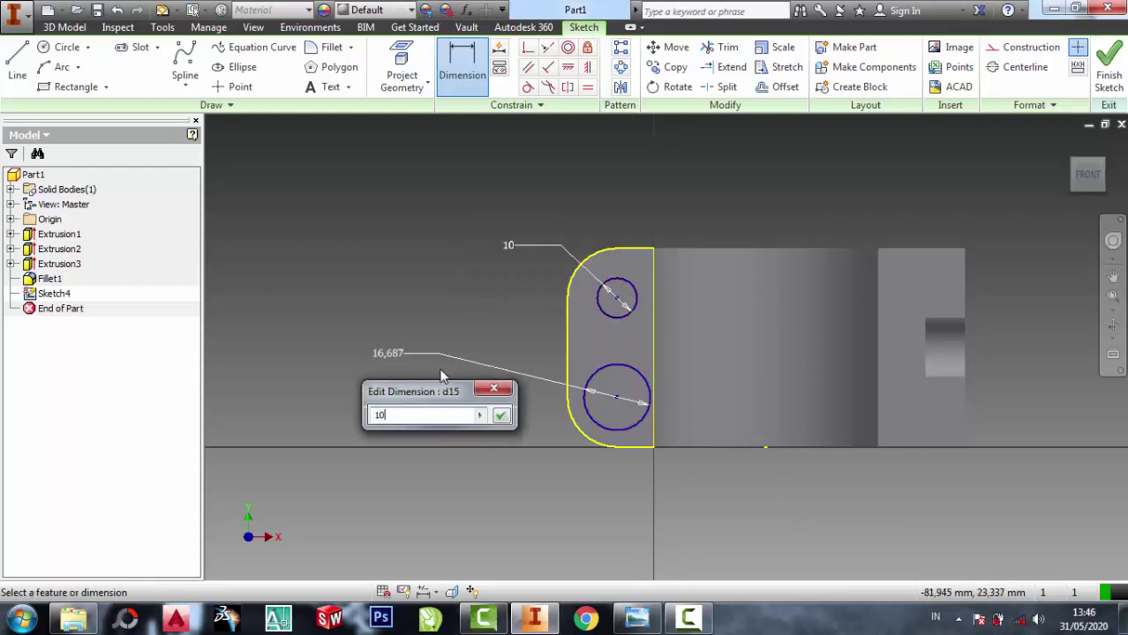
left_click(500, 415)
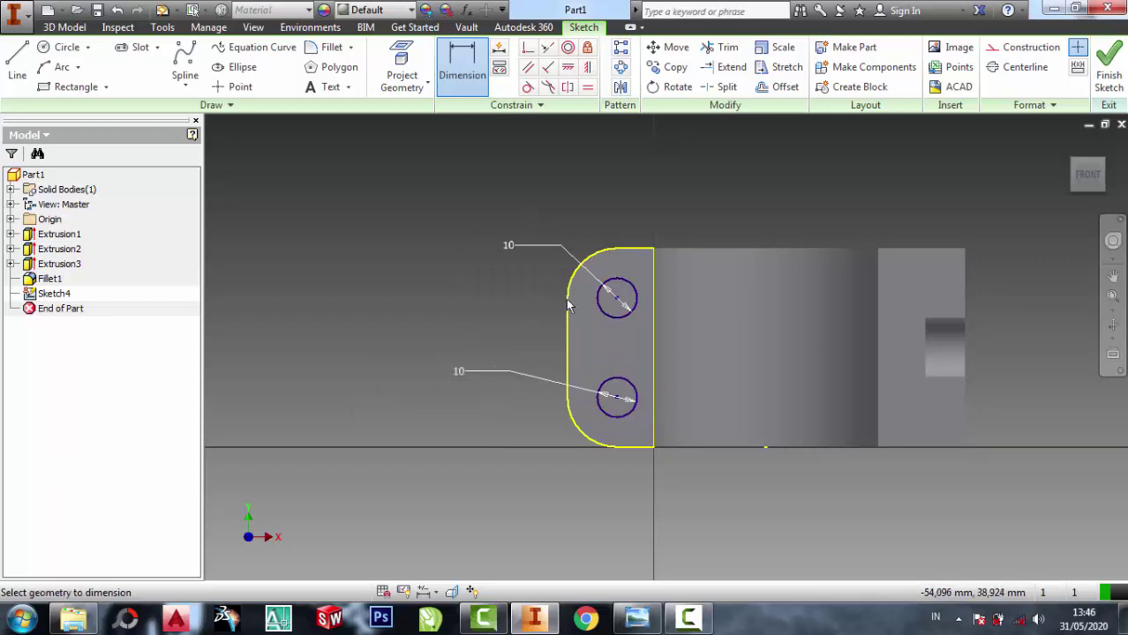
Try to dimension the vertical distance between the centres of the two flange circles.
left_click(597, 302)
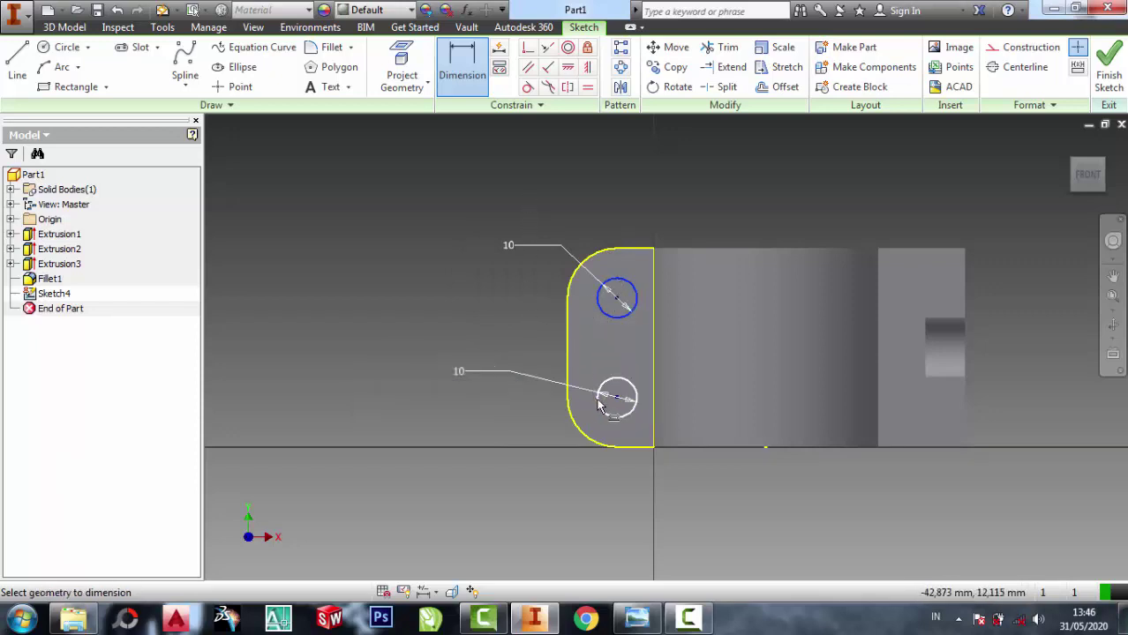
left_click(545, 384)
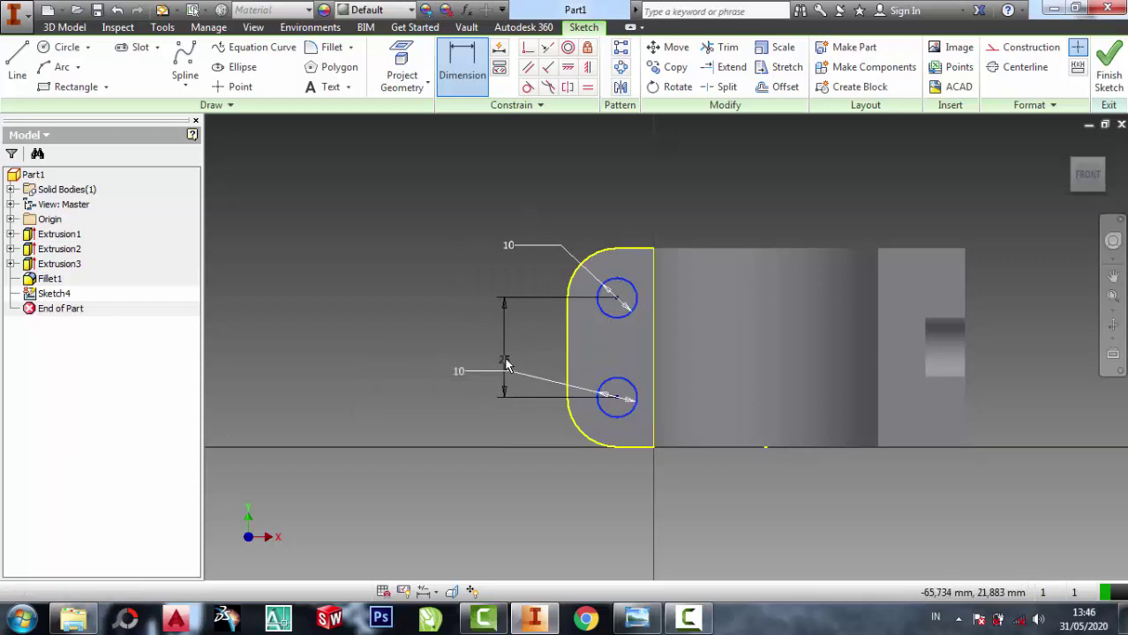
left_click(637, 616)
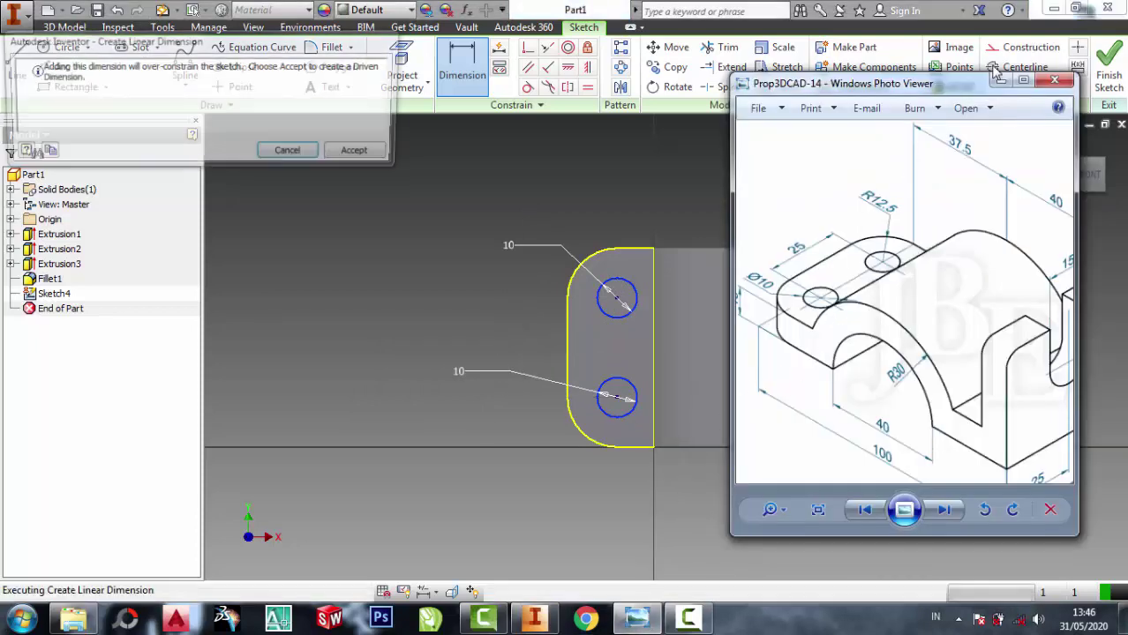
left_click(1000, 80)
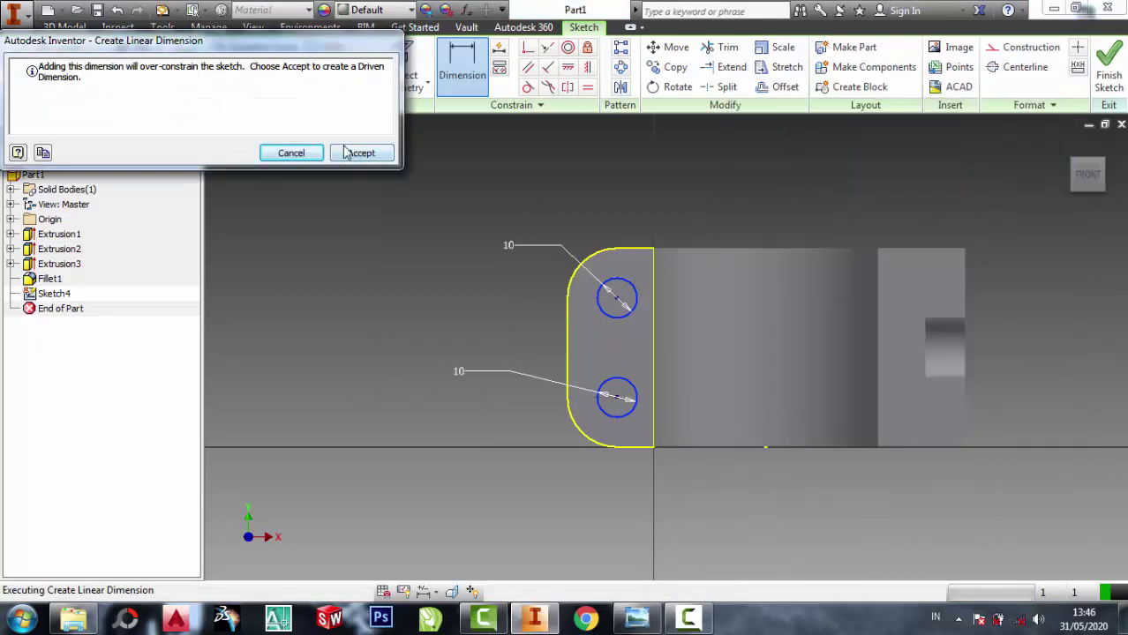
left_click(291, 154)
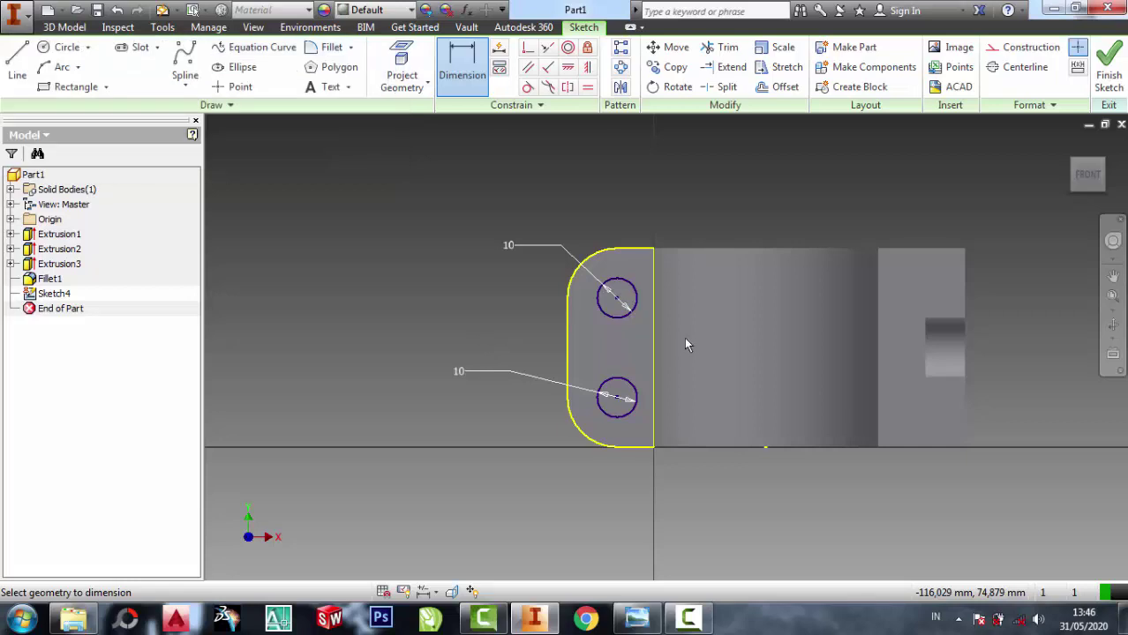
Finish the sketch and extrude both circles as a 12 mm deep cut through the rounded flange.
left_click(1108, 66)
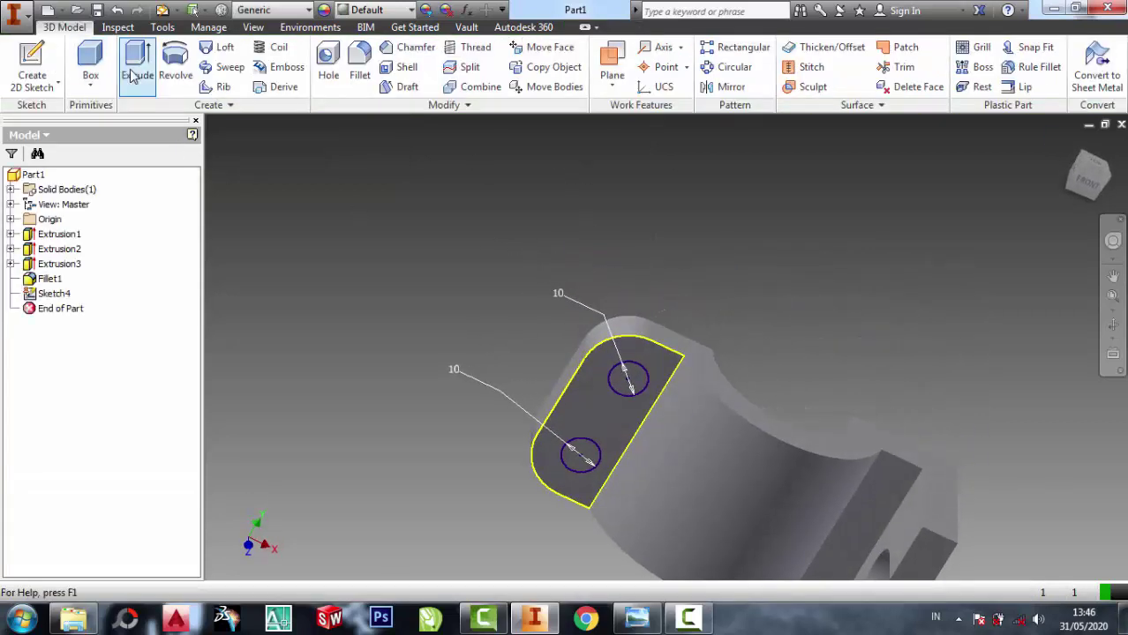
left_click(137, 63)
left_click(624, 381)
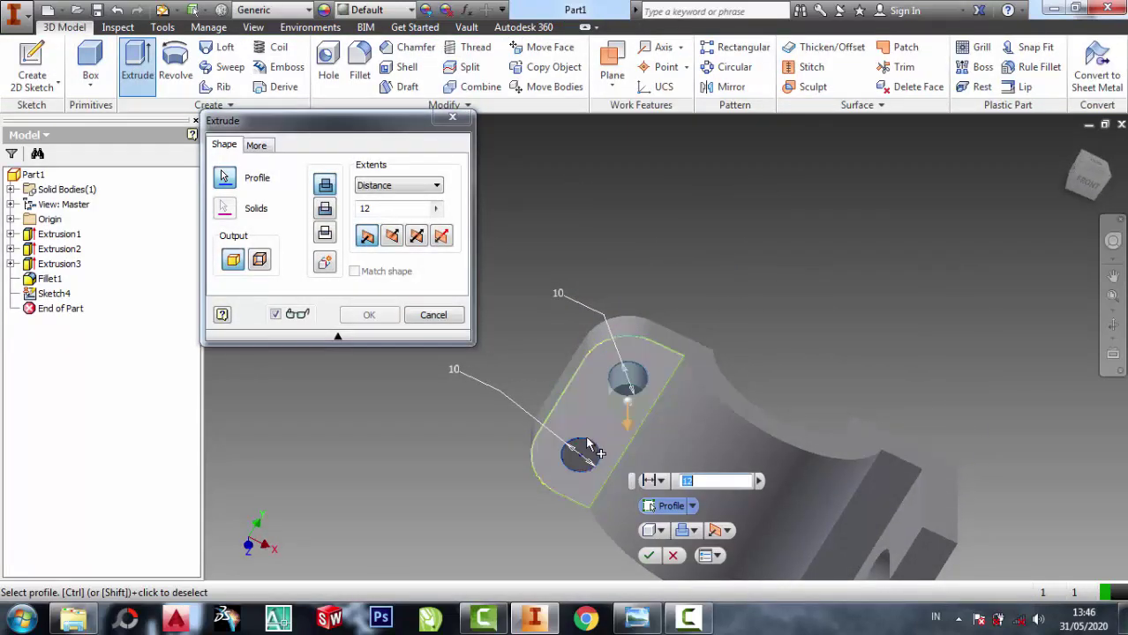
left_click(579, 454)
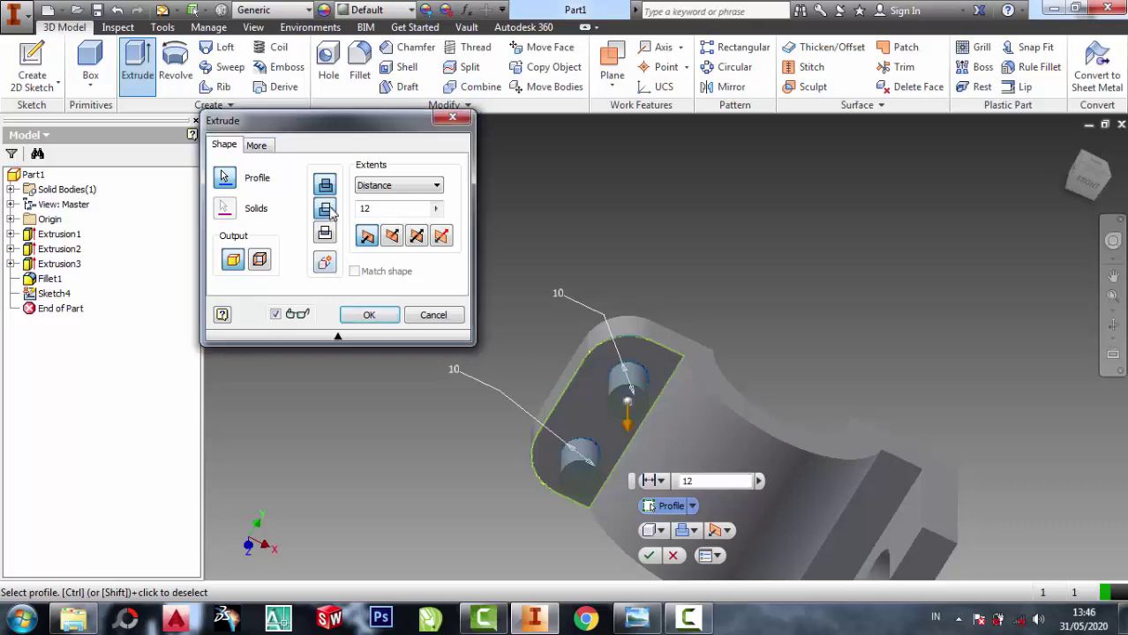
left_click(369, 315)
Orbit the bracket to the drawing's isometric orientation and compare its holes and slotted upright plate with the reference drawing.
scroll(633, 290, "down", 3)
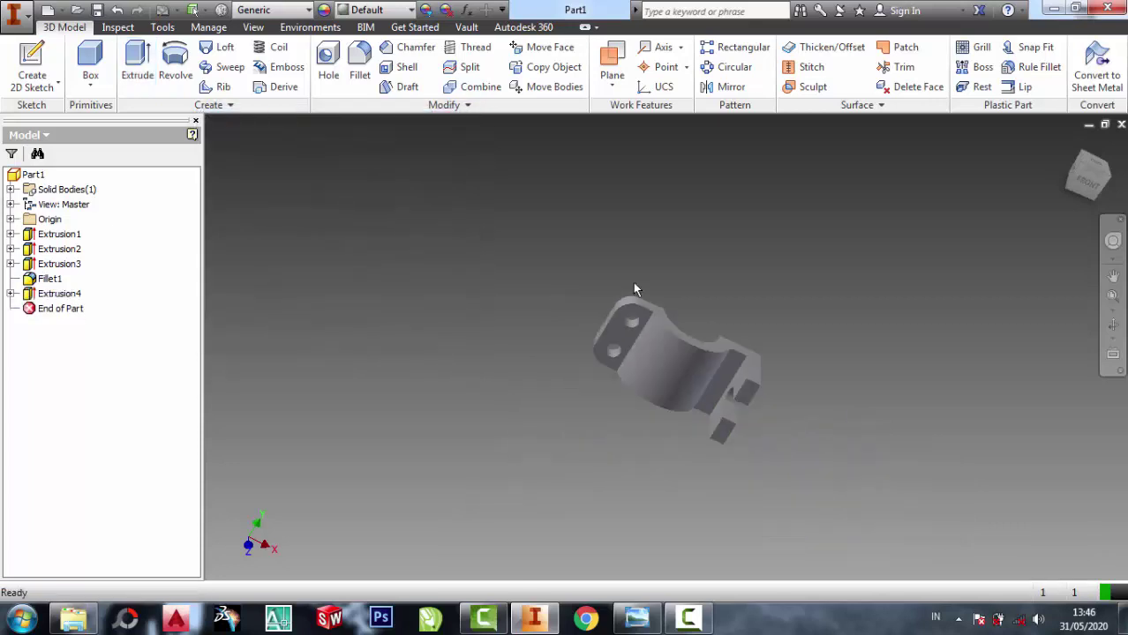
left_click(1112, 324)
left_click_drag(670, 400, 659, 345)
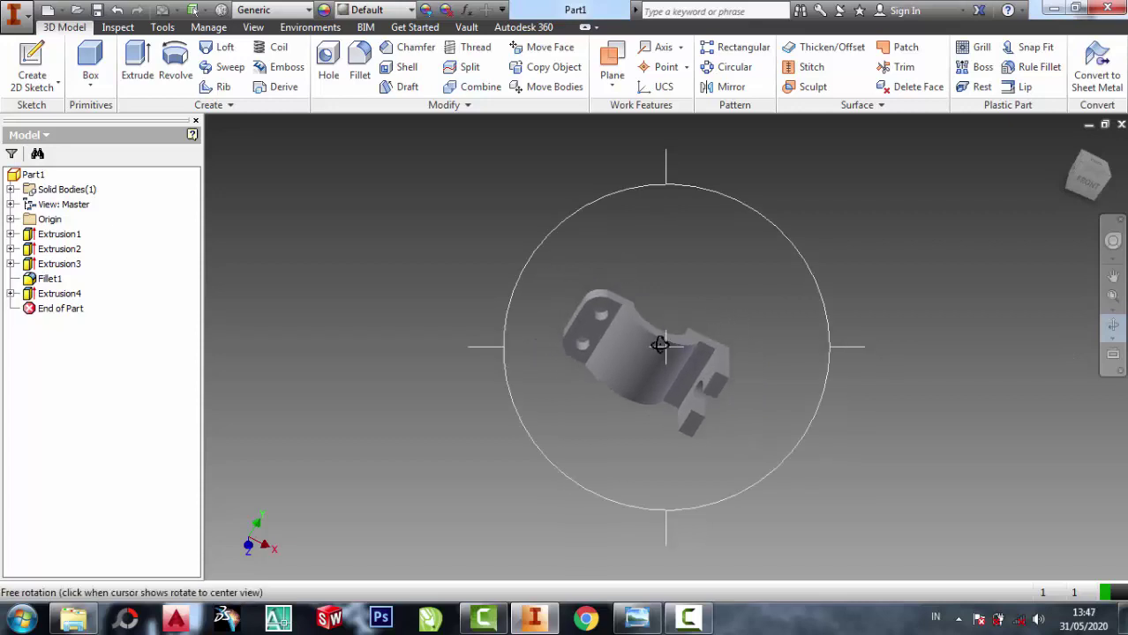
scroll(665, 361, "up", 5)
left_click_drag(681, 390, 668, 320)
left_click_drag(775, 406, 637, 244)
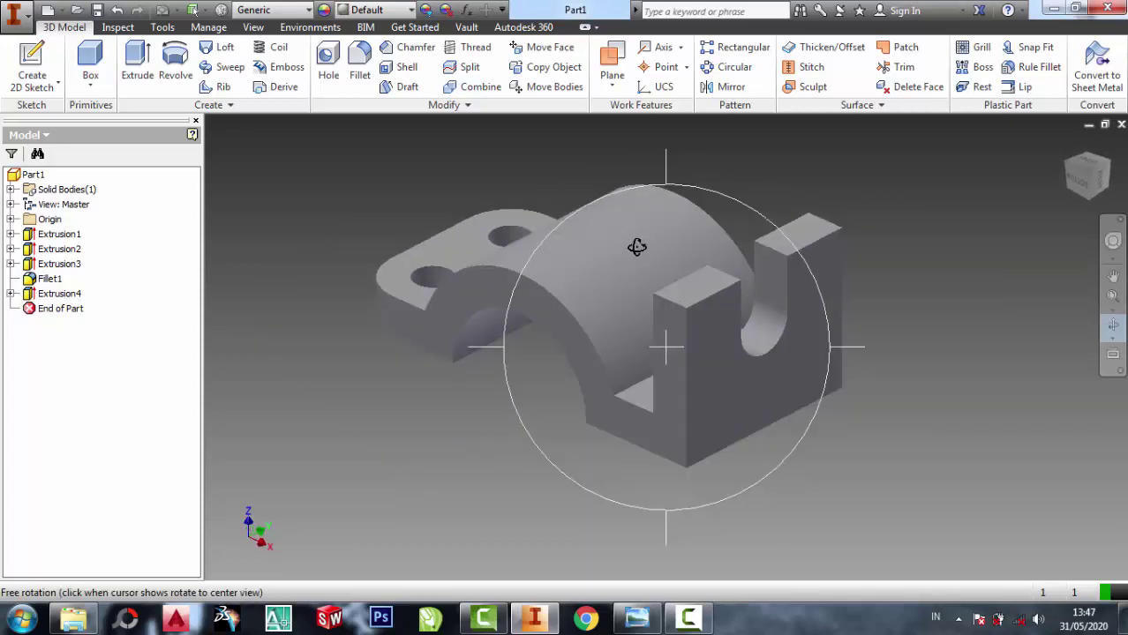
left_click(647, 617)
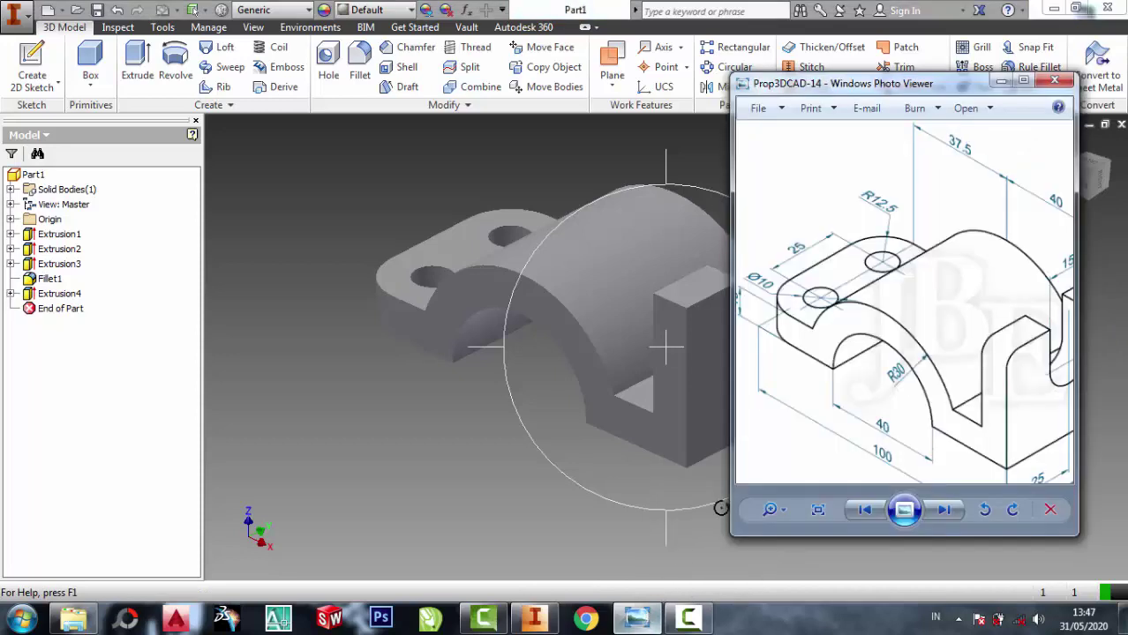
scroll(958, 329, "up", 1)
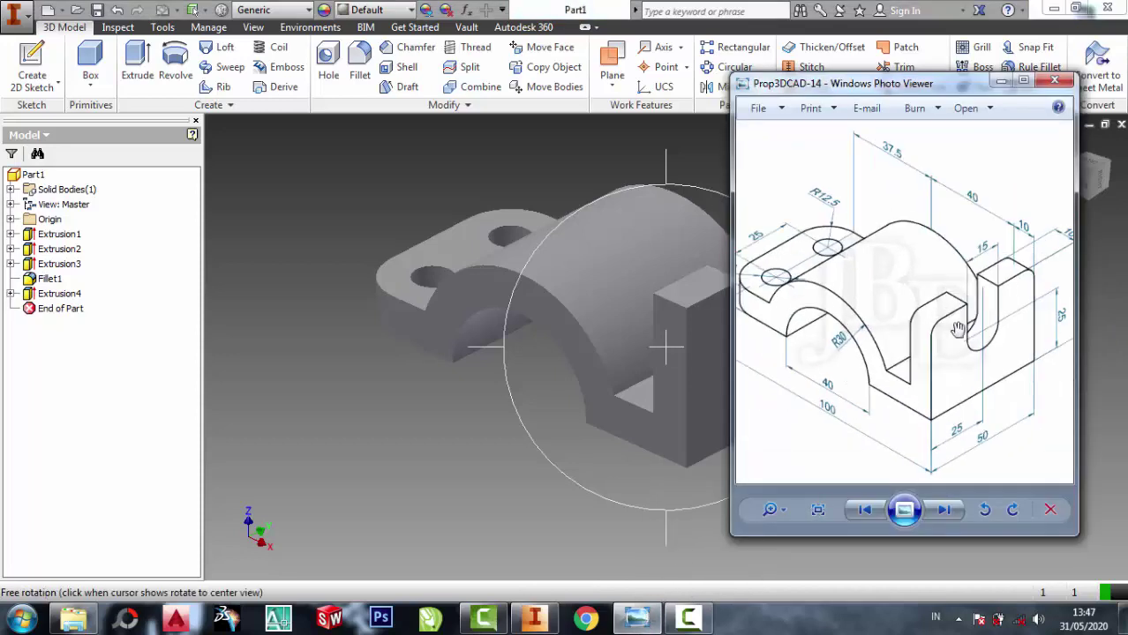
scroll(938, 327, "down", 1)
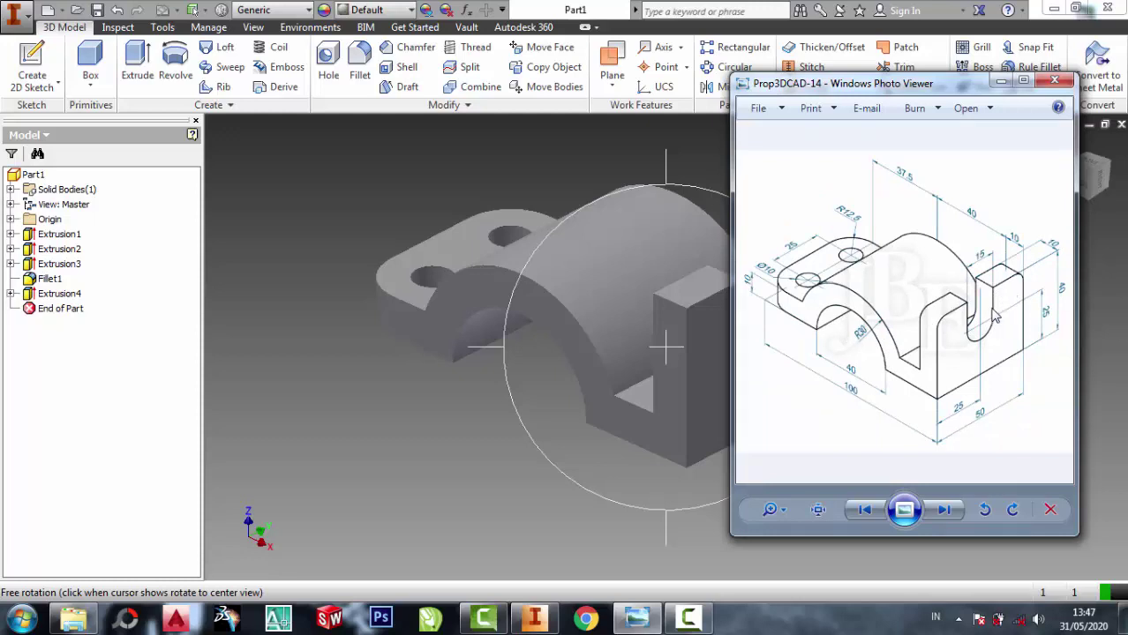
left_click(1000, 81)
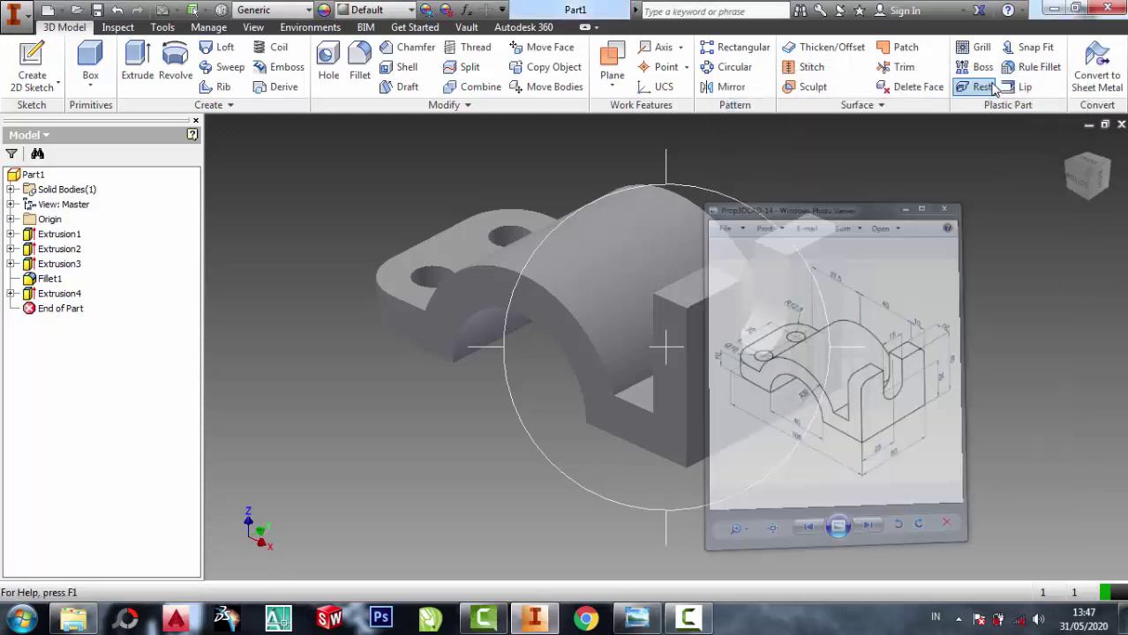
key("F8")
left_click(661, 241)
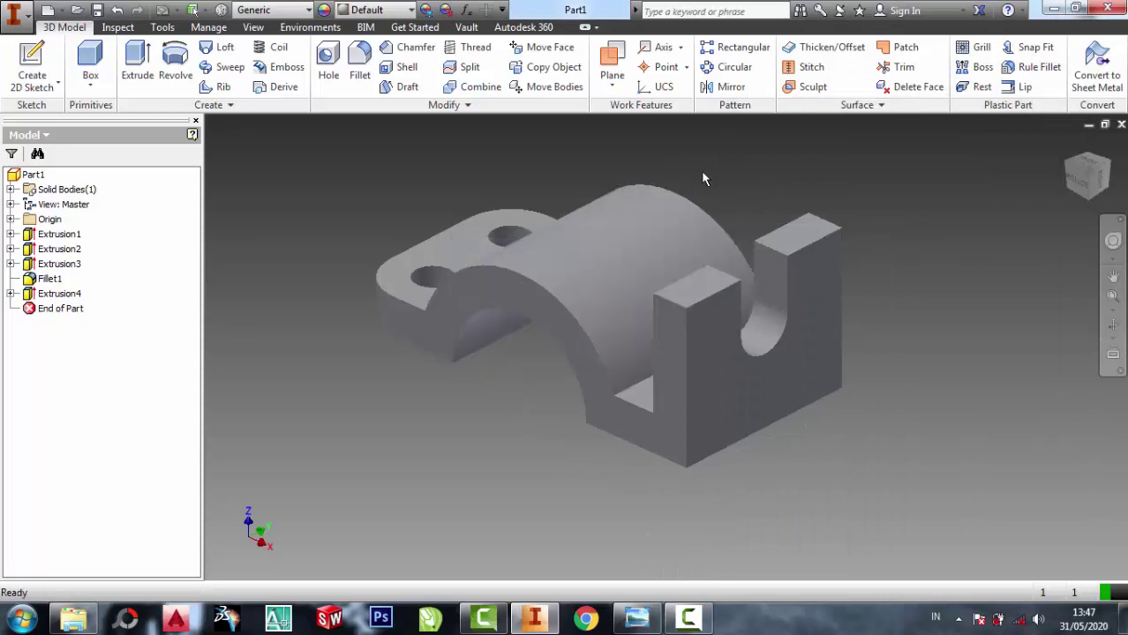
Fillet the two outer top corner edges of the slotted upright plate with a 5 mm radius.
left_click(359, 71)
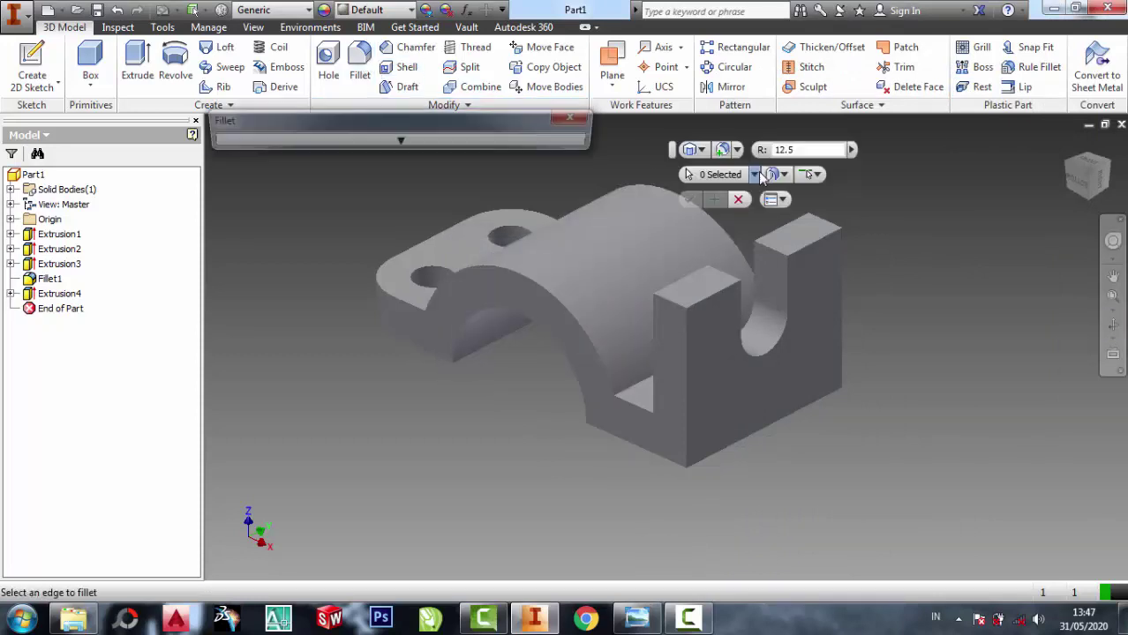
left_click(778, 150)
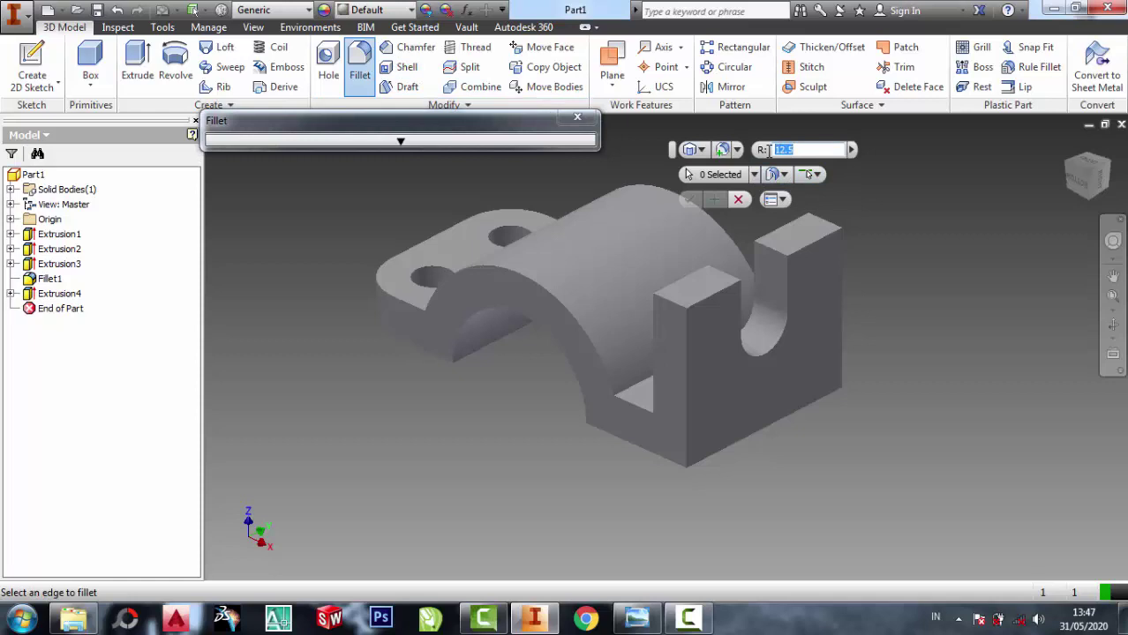
left_click(677, 303)
type("5")
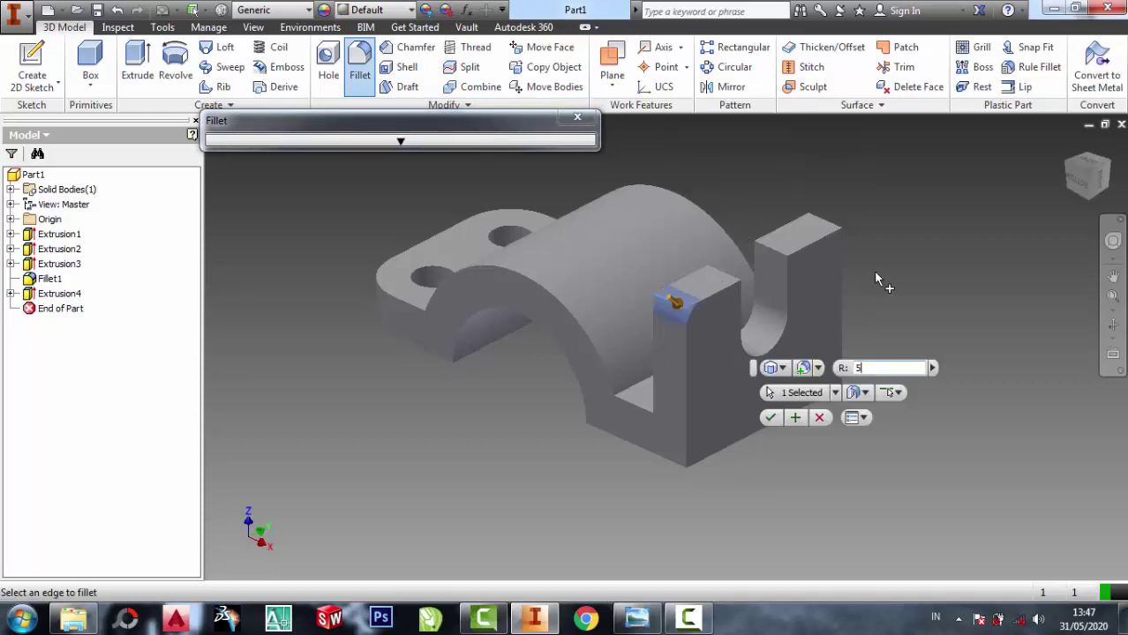
left_click(637, 620)
left_click(637, 619)
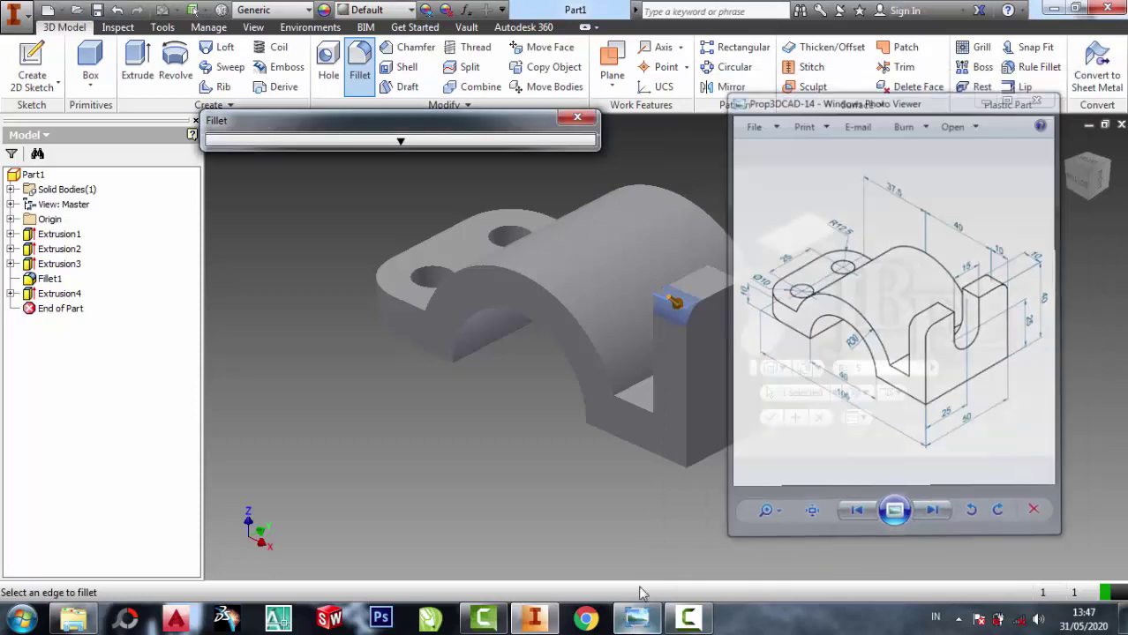
left_click(827, 226)
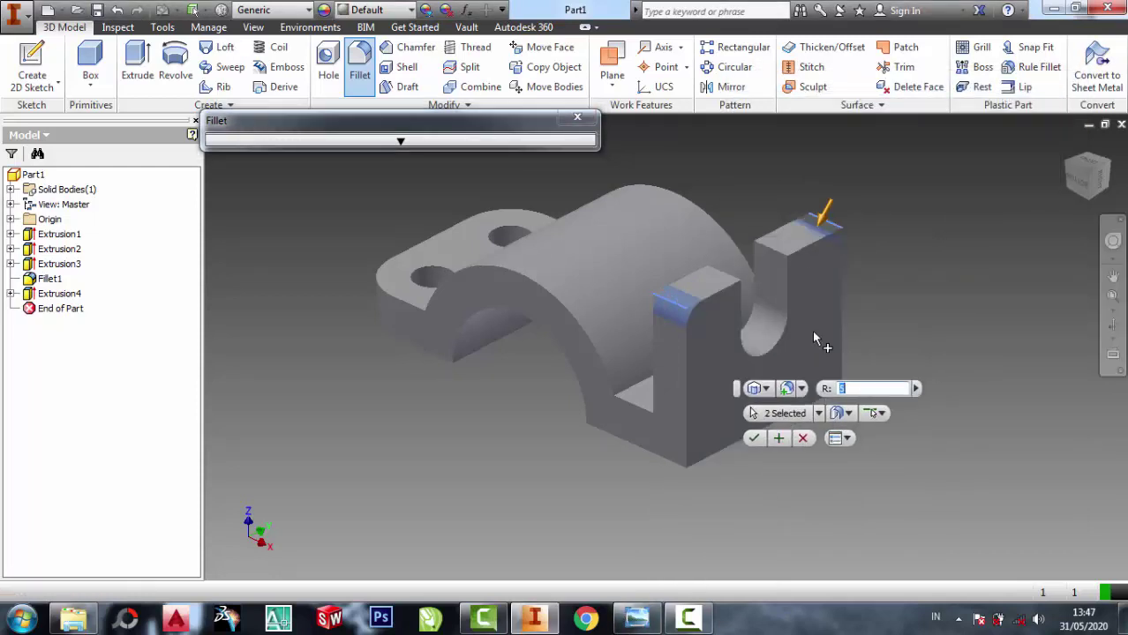
left_click(754, 441)
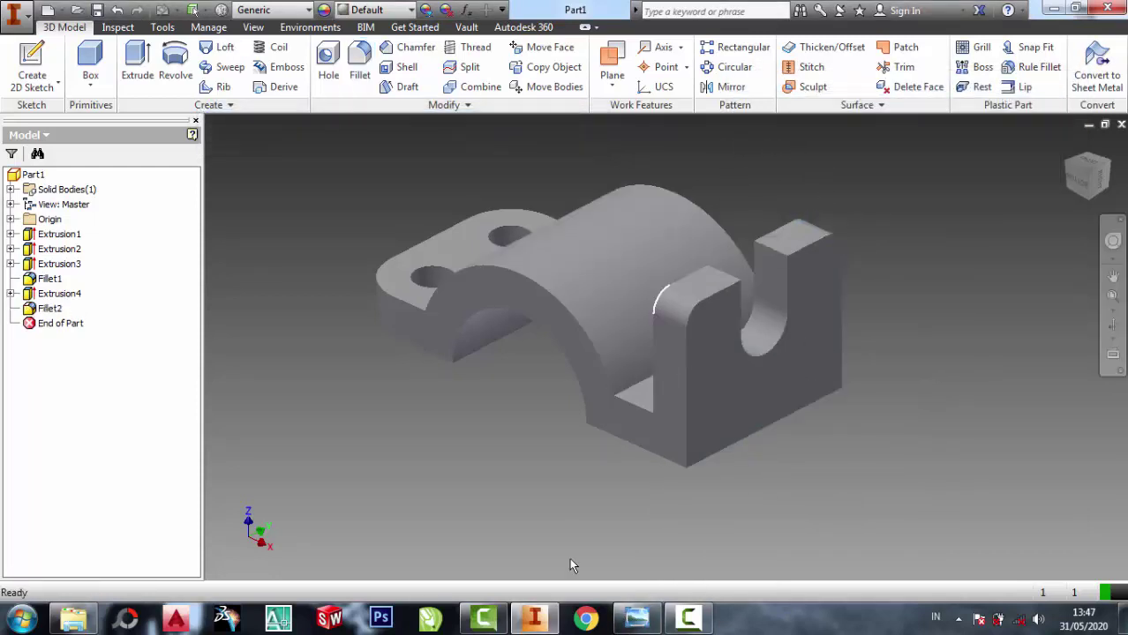
Compare the bracket with the Prop3DCAD-14 reference drawing, and set the whole part's appearance to Aluminum - Dark.
left_click(637, 619)
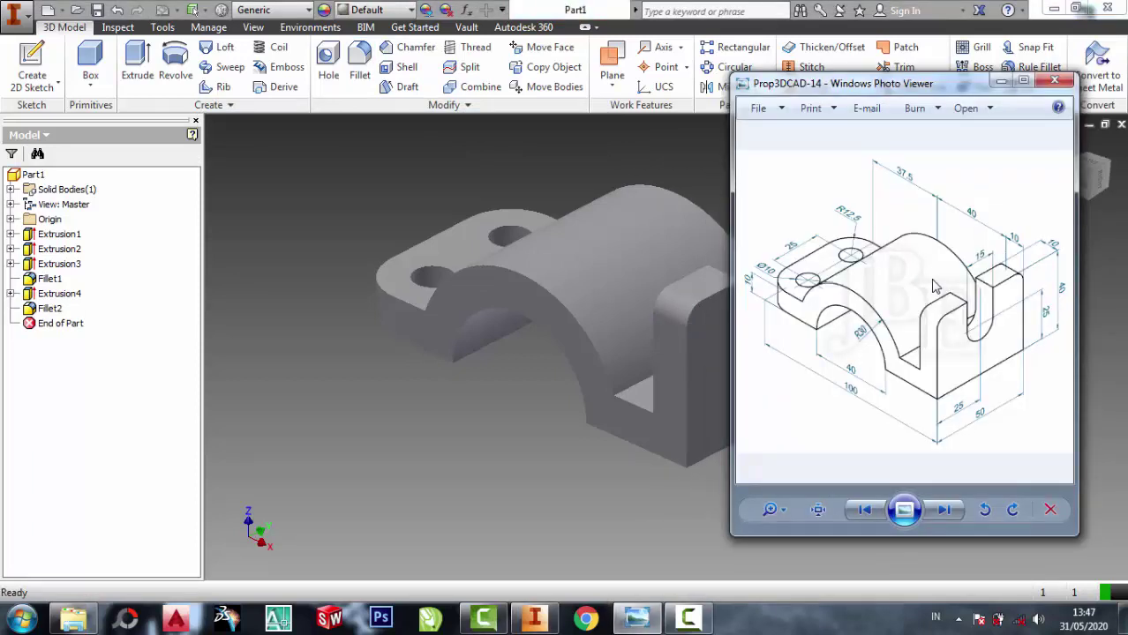
left_click(1000, 82)
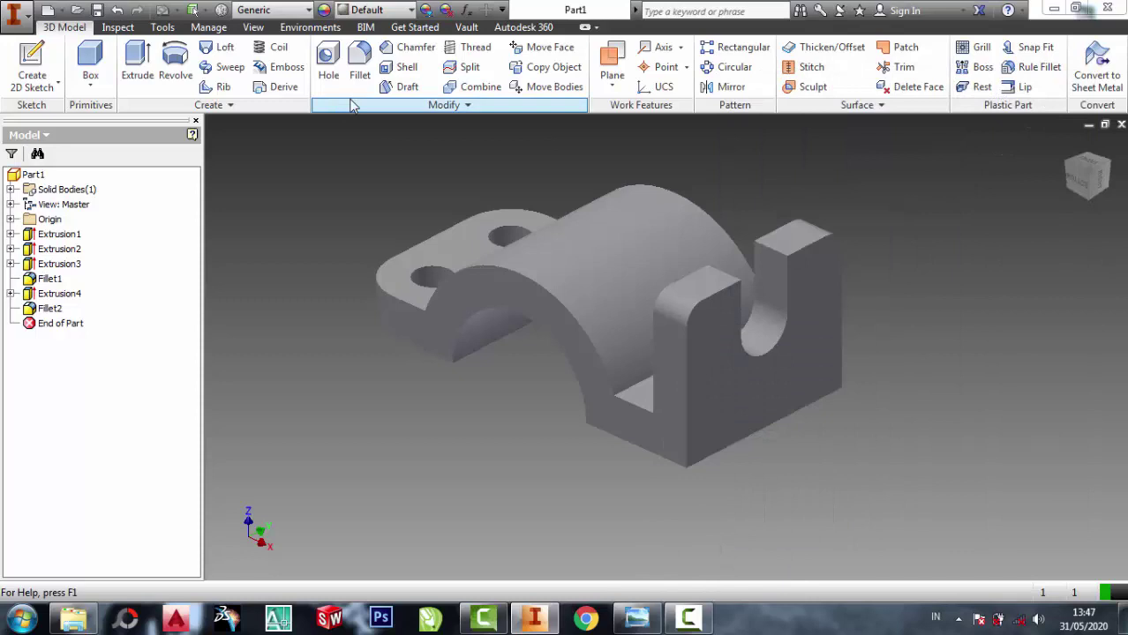
left_click(412, 10)
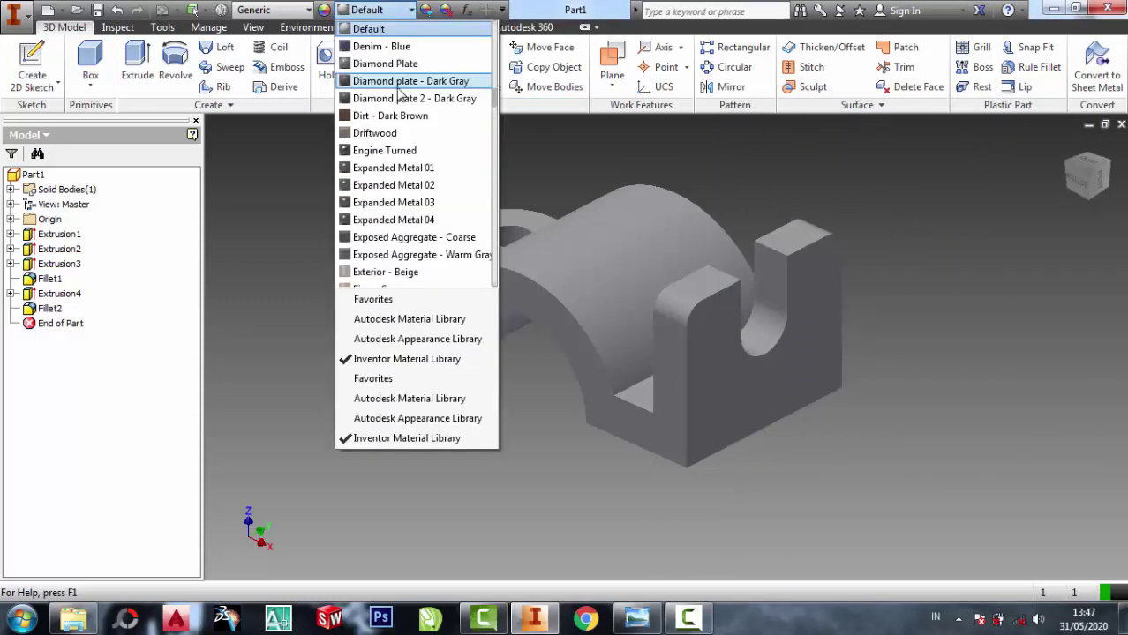
scroll(402, 91, "up", 7)
scroll(403, 151, "up", 10)
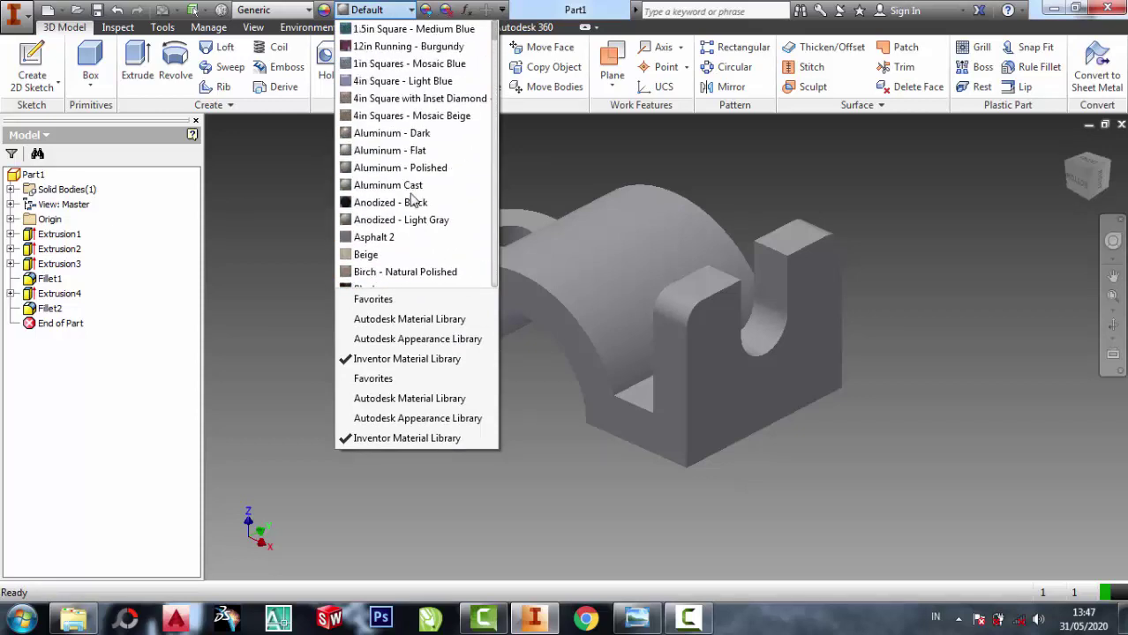
left_click(399, 134)
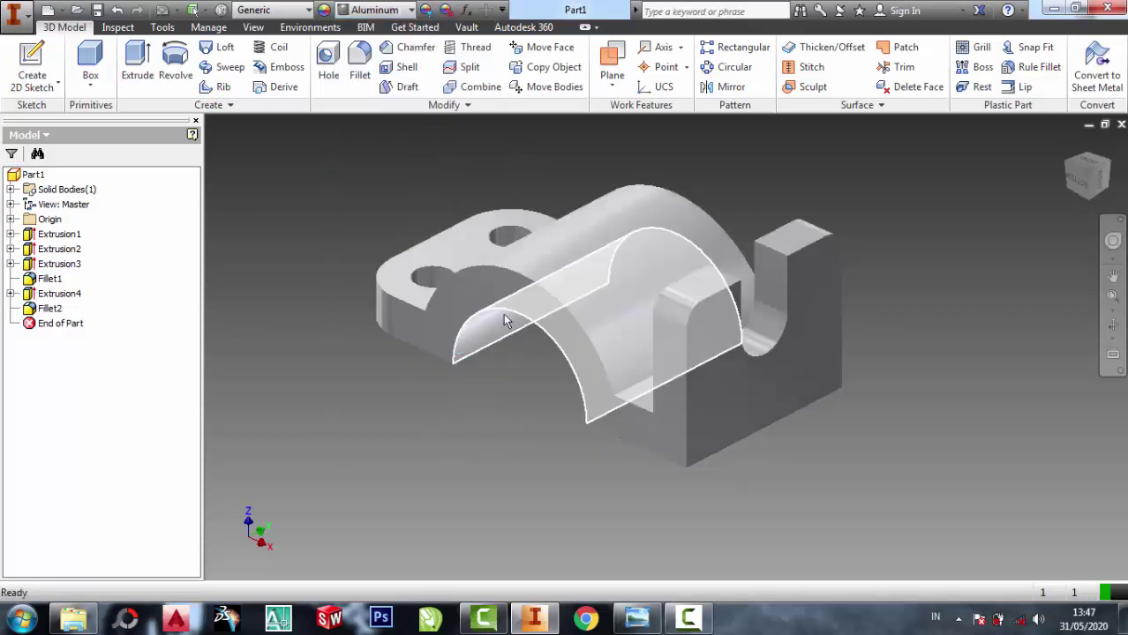
scroll(846, 189, "down", 3)
scroll(845, 187, "up", 5)
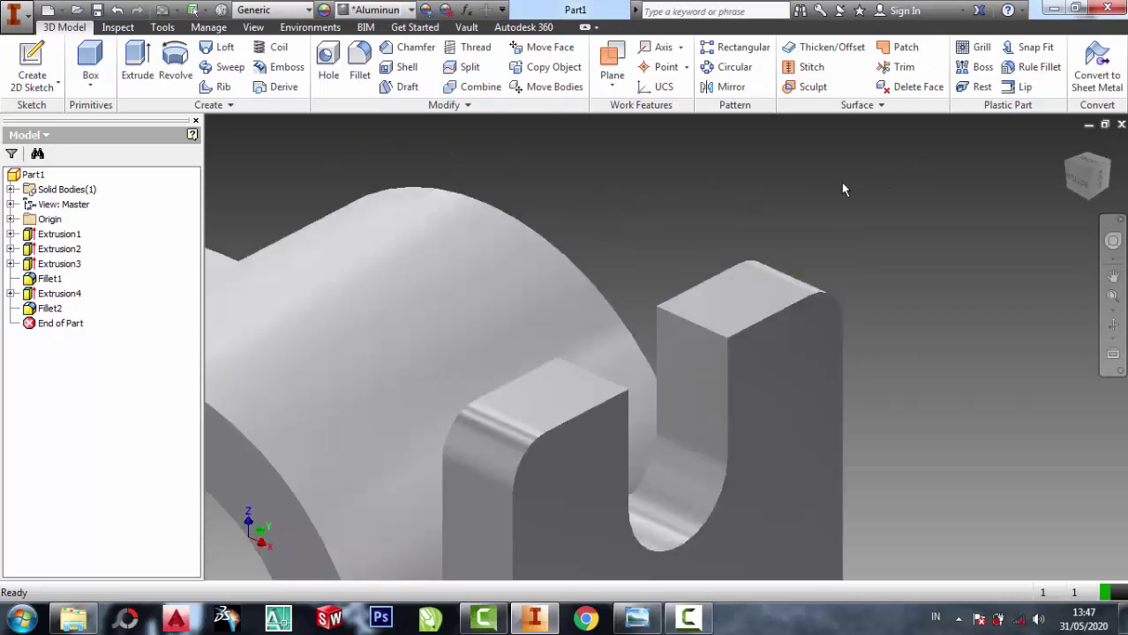